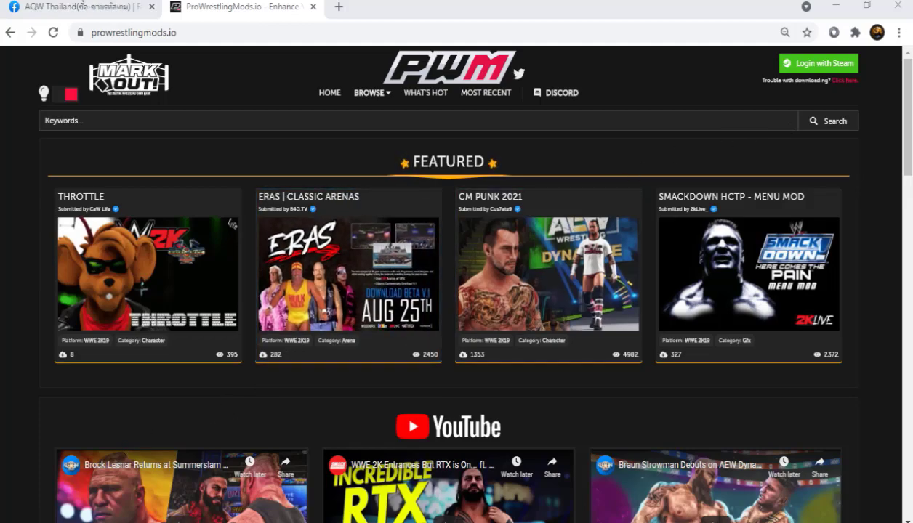
# Switch to File Explorer and look over the modding tools in the Tool WWE folder.
pyautogui.hotkey('alt', 'Tab')
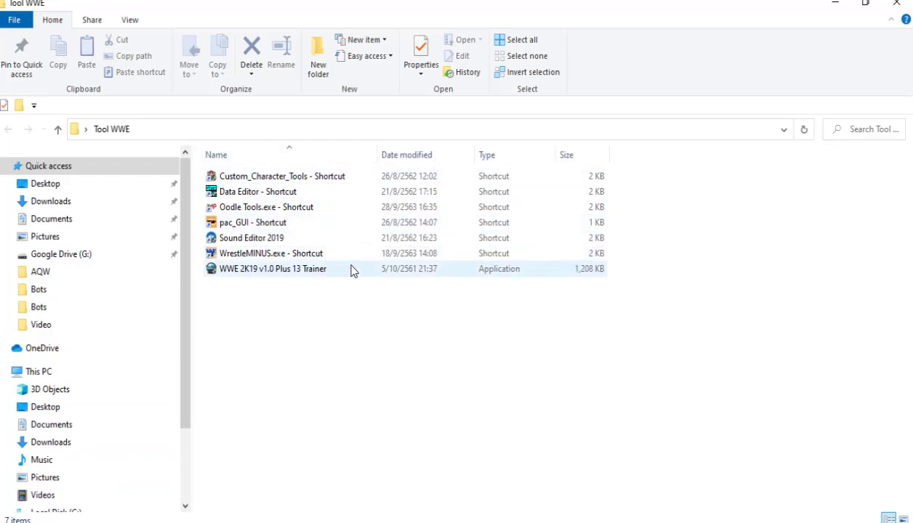
pyautogui.click(273, 177)
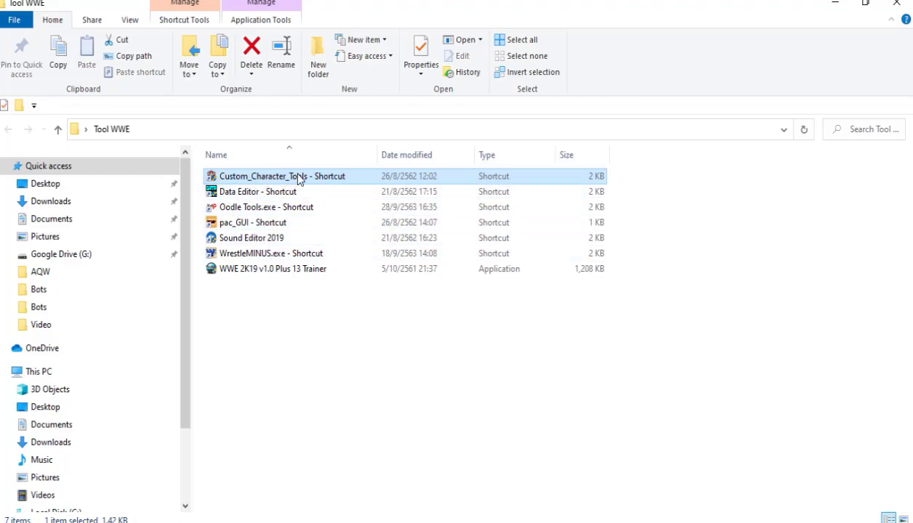
pyautogui.click(639, 180)
pyautogui.click(588, 180)
pyautogui.moveTo(640, 332); pyautogui.dragTo(470, 179)
pyautogui.click(268, 338)
pyautogui.click(281, 270)
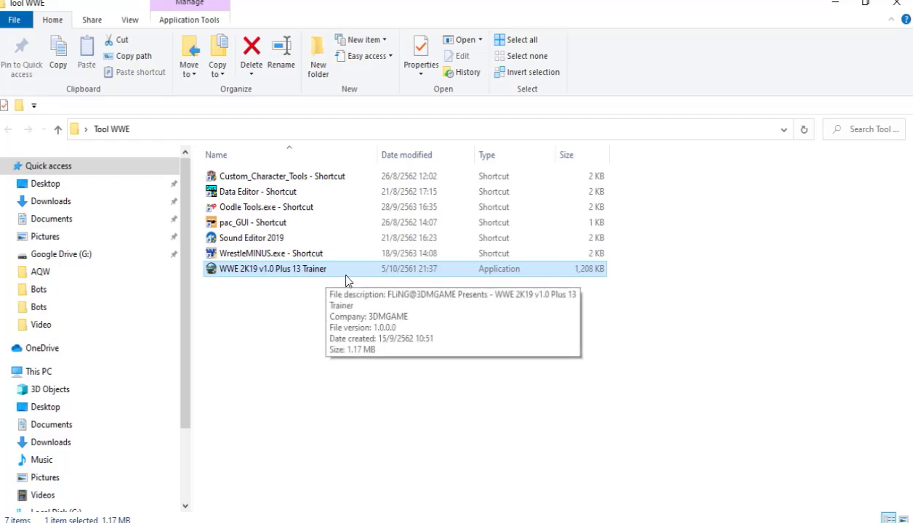
pyautogui.click(647, 251)
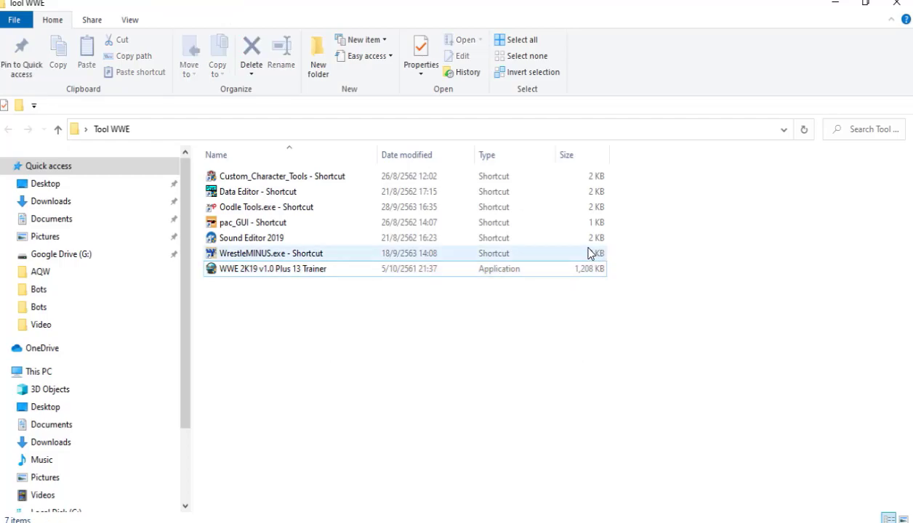
pyautogui.click(592, 250)
pyautogui.click(586, 226)
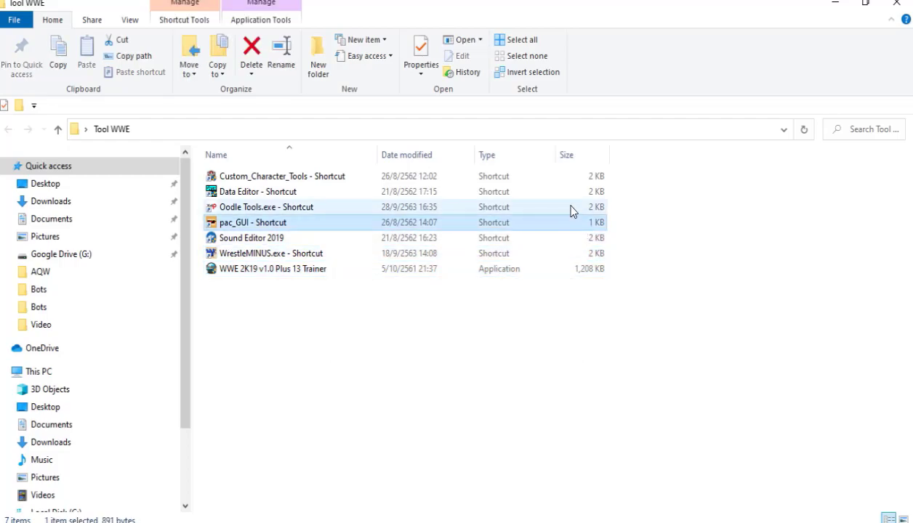
pyautogui.click(571, 209)
pyautogui.click(583, 192)
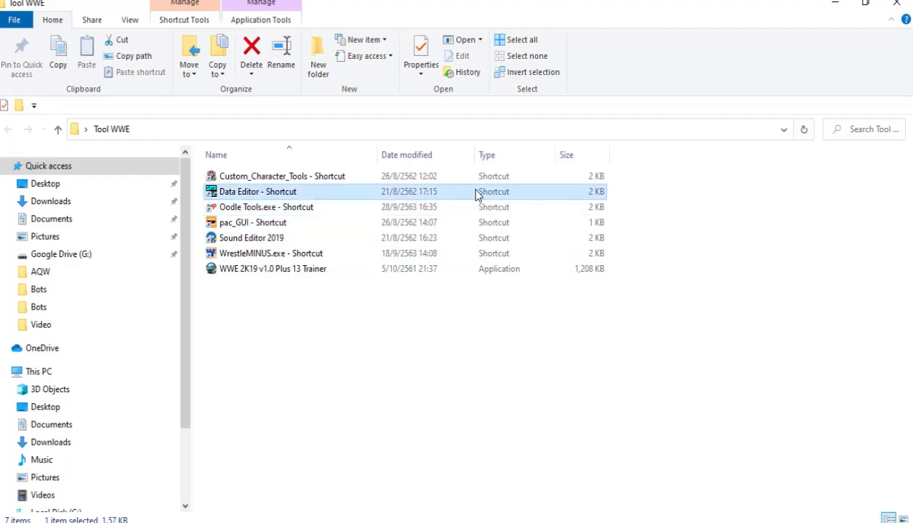
# Select the Custom_Character_Tools, Data Editor and Sound Editor 2019 shortcuts together in the Tool WWE folder.
pyautogui.click(350, 179)
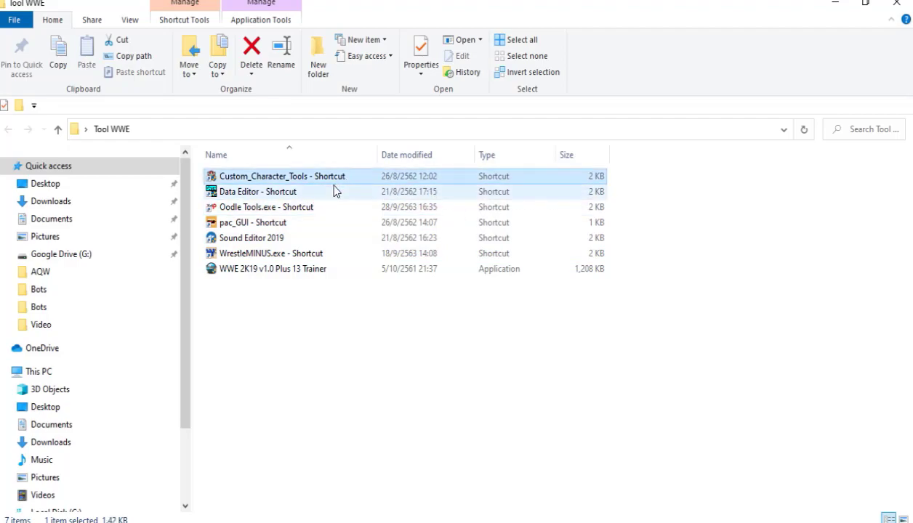
pyautogui.keyDown('ctrl'); pyautogui.click(311, 195); pyautogui.keyUp('ctrl')
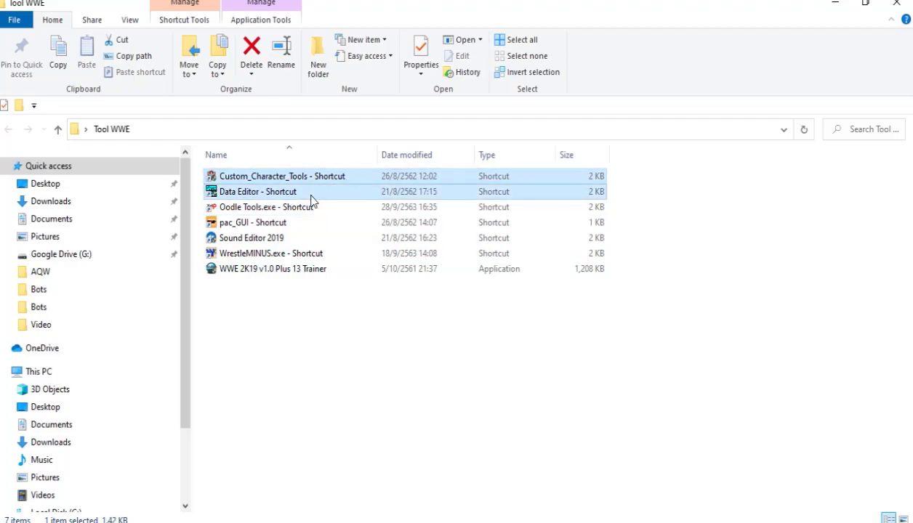
pyautogui.keyDown('ctrl'); pyautogui.click(270, 239); pyautogui.keyUp('ctrl')
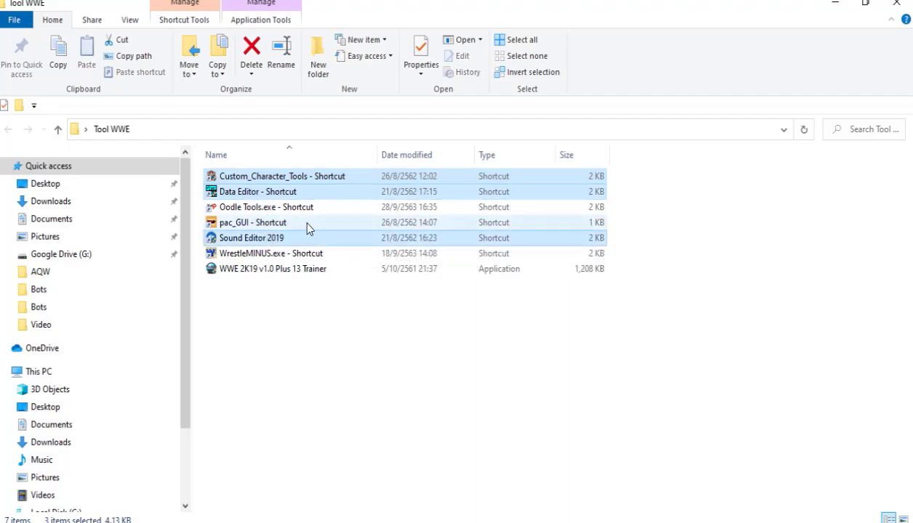
# Examine the Oodle Tools and pac_GUI shortcuts, finishing on the Custom_Character_Tools shortcut.
pyautogui.click(308, 228)
pyautogui.click(261, 211)
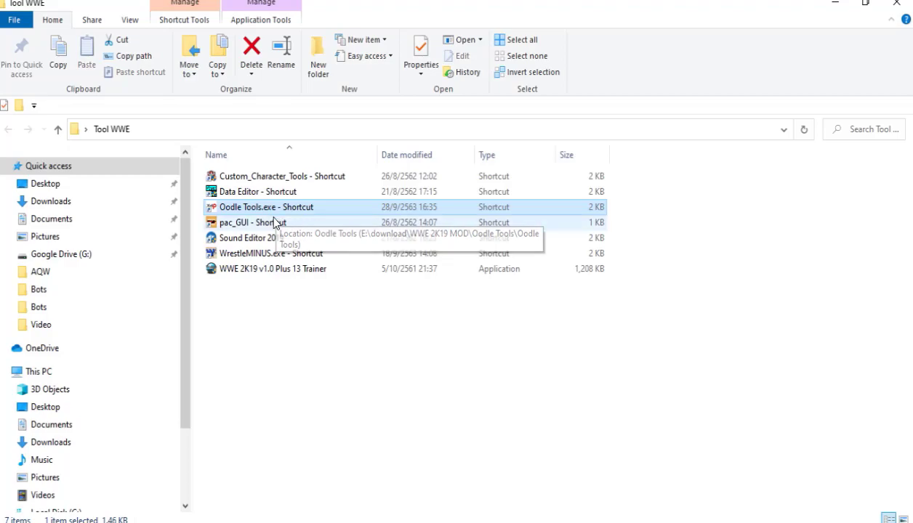
pyautogui.click(273, 223)
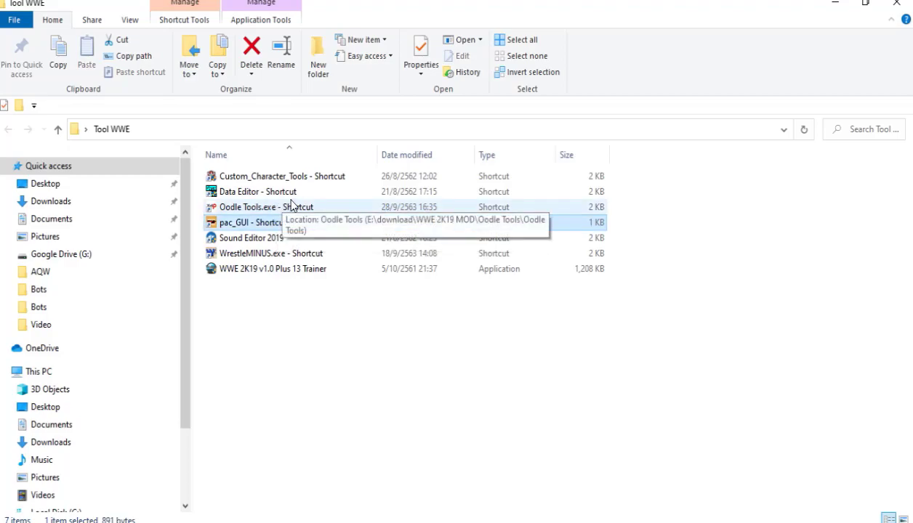
pyautogui.click(298, 206)
pyautogui.click(306, 223)
pyautogui.click(309, 208)
pyautogui.click(308, 237)
pyautogui.click(311, 210)
pyautogui.click(312, 223)
pyautogui.click(304, 207)
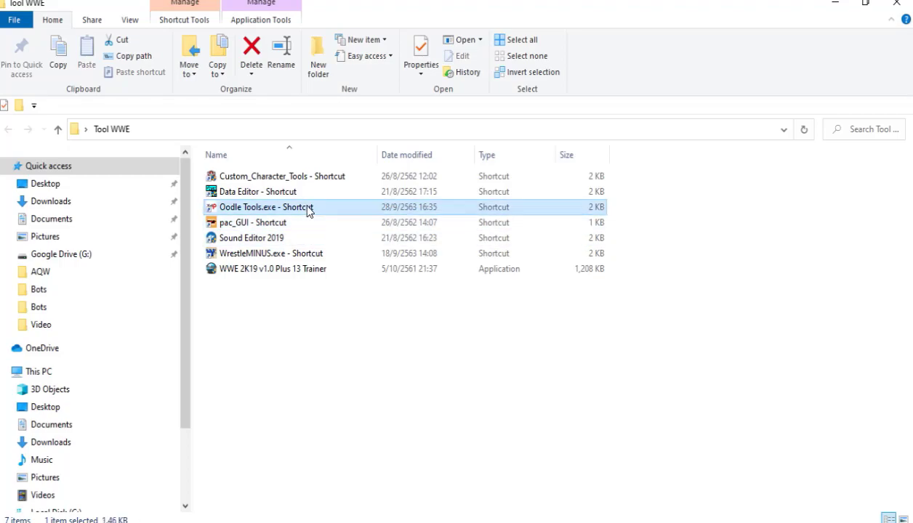
pyautogui.click(306, 224)
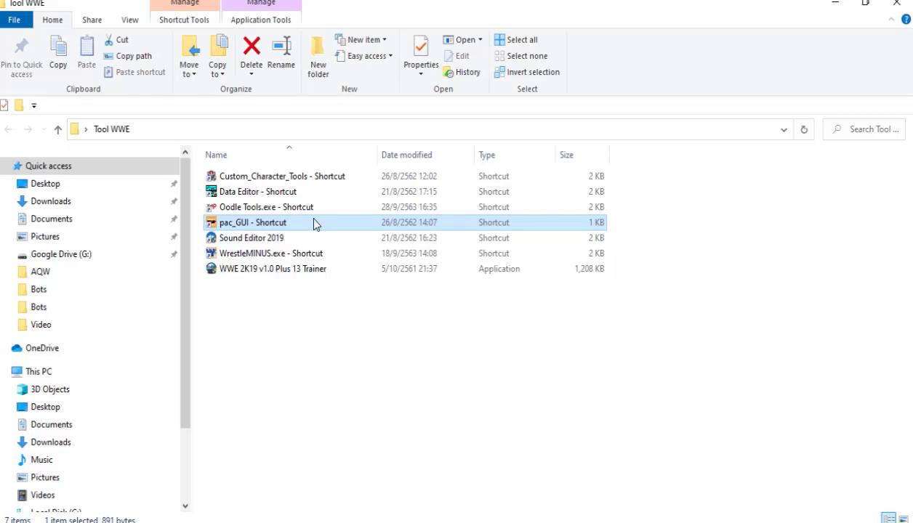
pyautogui.click(316, 207)
pyautogui.click(323, 221)
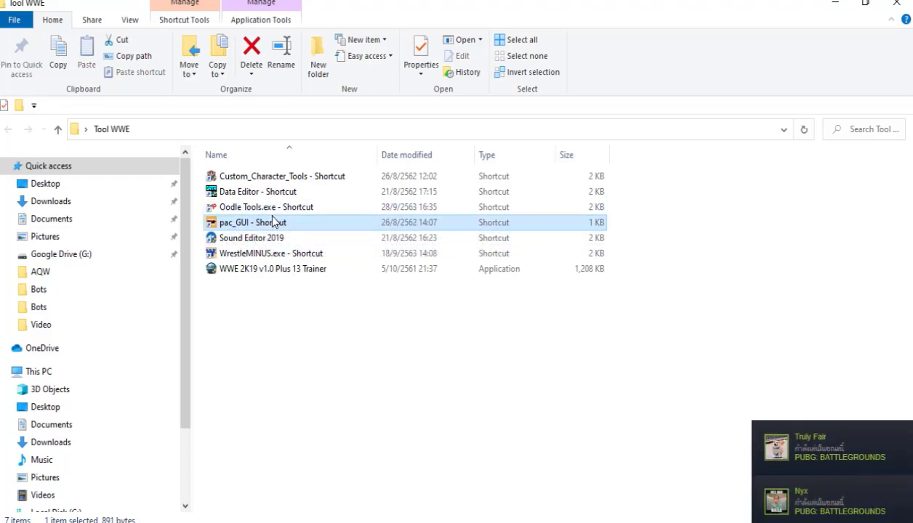
pyautogui.click(303, 209)
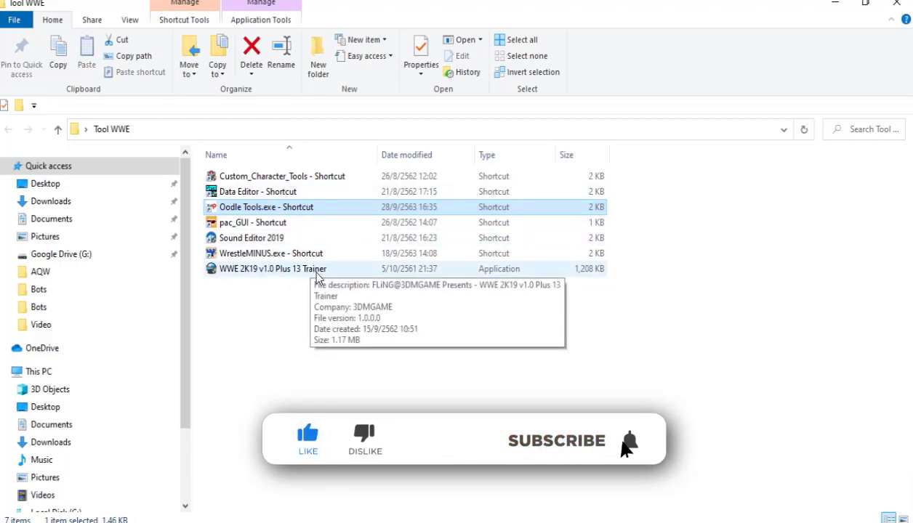
pyautogui.click(287, 179)
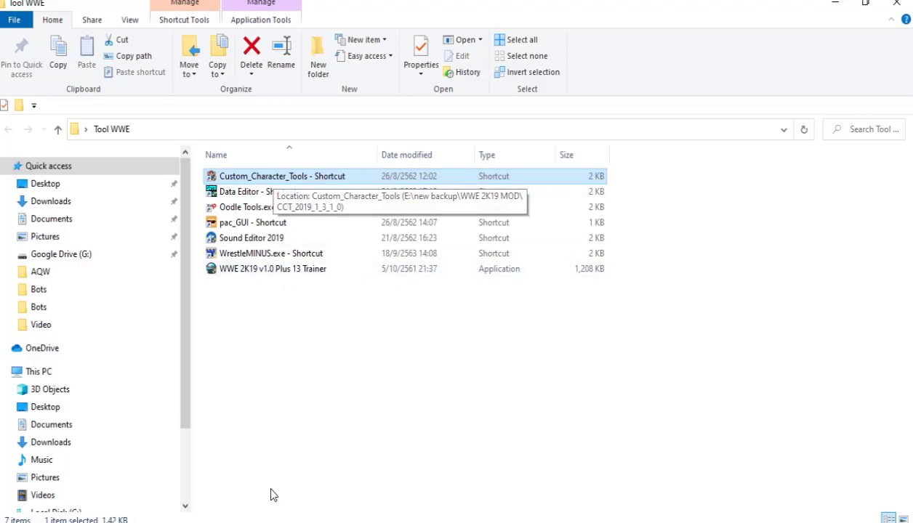
# Switch back to Chrome and open the WWE 2K19 Character category on ProWrestlingMods.io.
pyautogui.moveTo(245, 520)
pyautogui.click(245, 465)
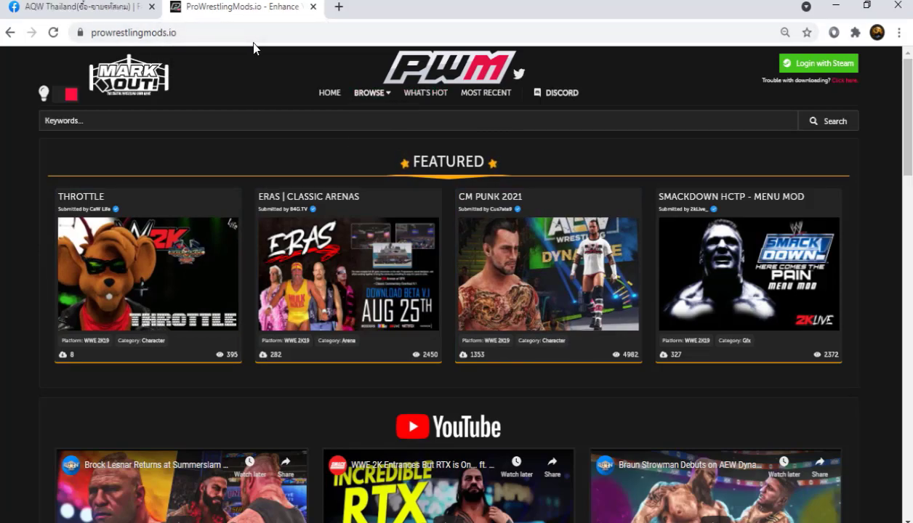
pyautogui.click(381, 95)
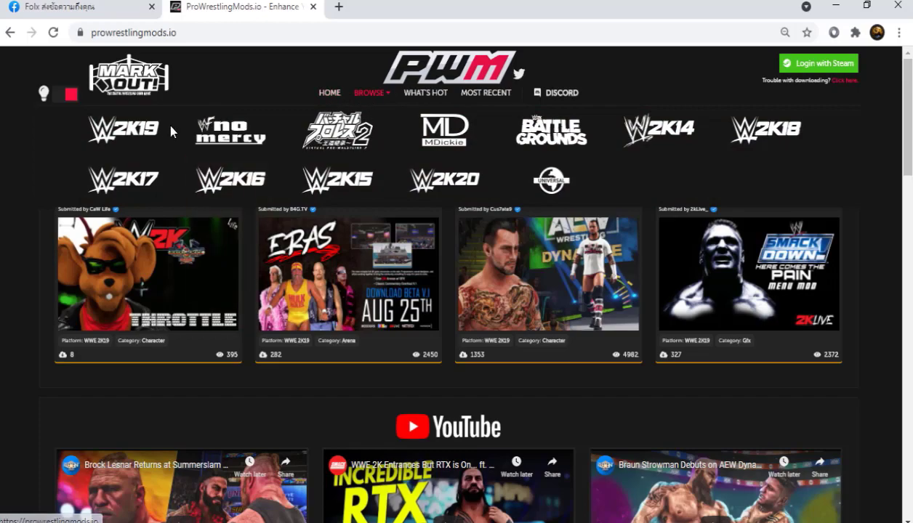
pyautogui.moveTo(231, 156)
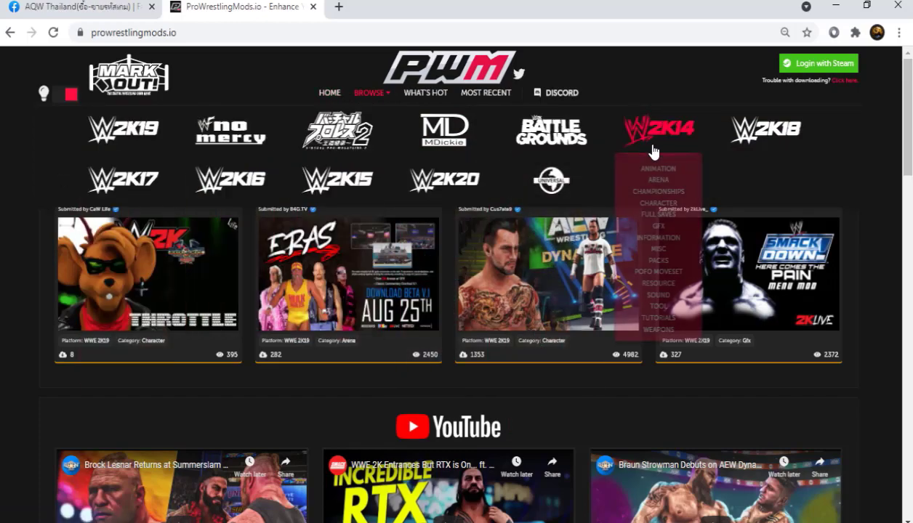
pyautogui.moveTo(759, 158)
pyautogui.moveTo(122, 135)
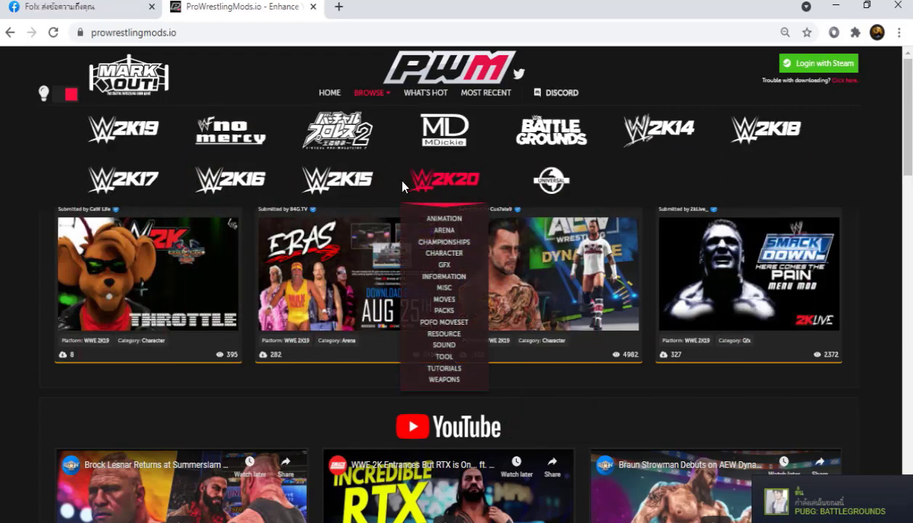
pyautogui.moveTo(576, 182)
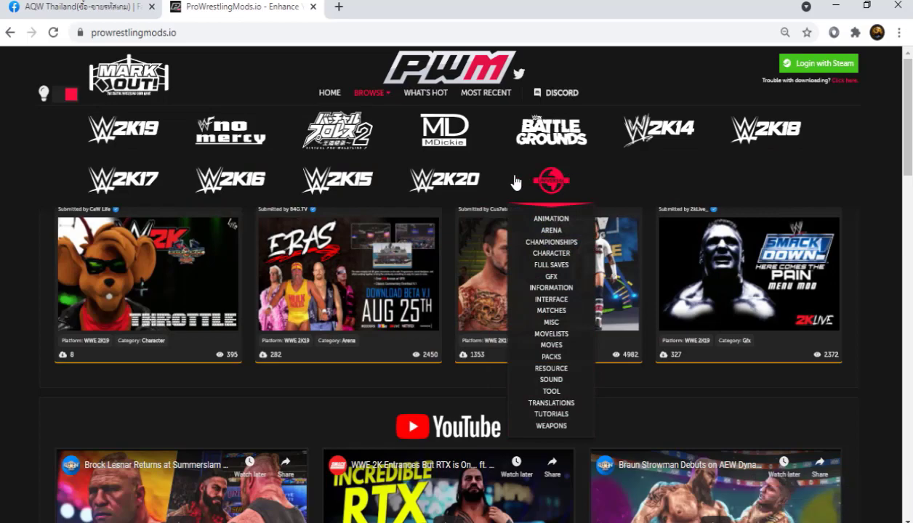
pyautogui.moveTo(345, 191)
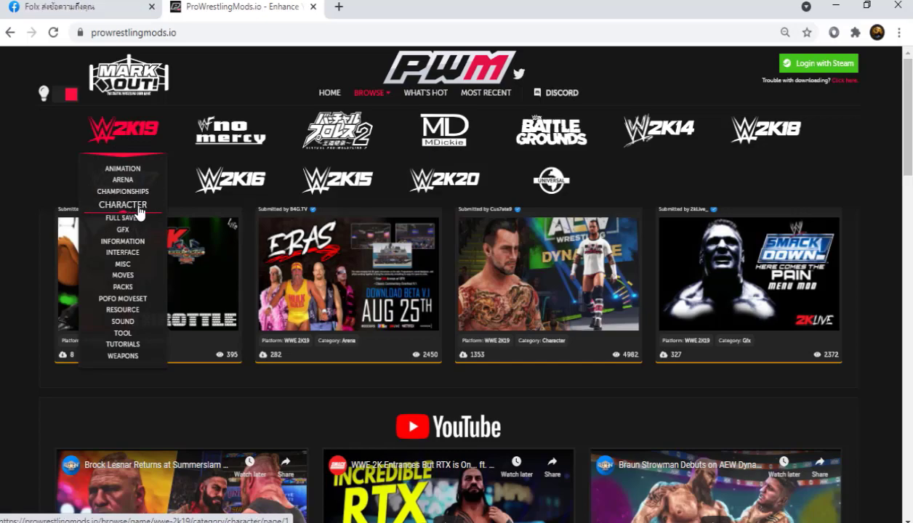
pyautogui.click(130, 209)
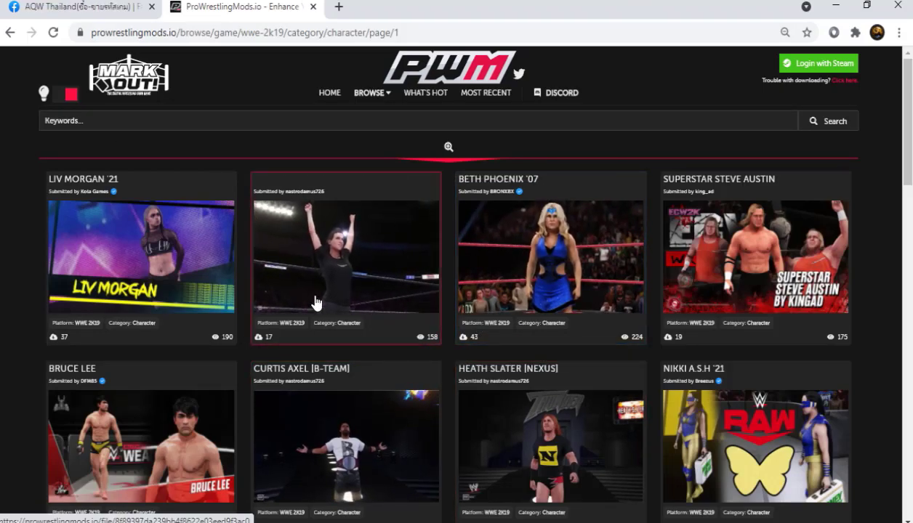
# Look through the WWE 2K19 character mods on the first page of the category.
pyautogui.click(691, 120)
pyautogui.scroll(-3, 696, 166)
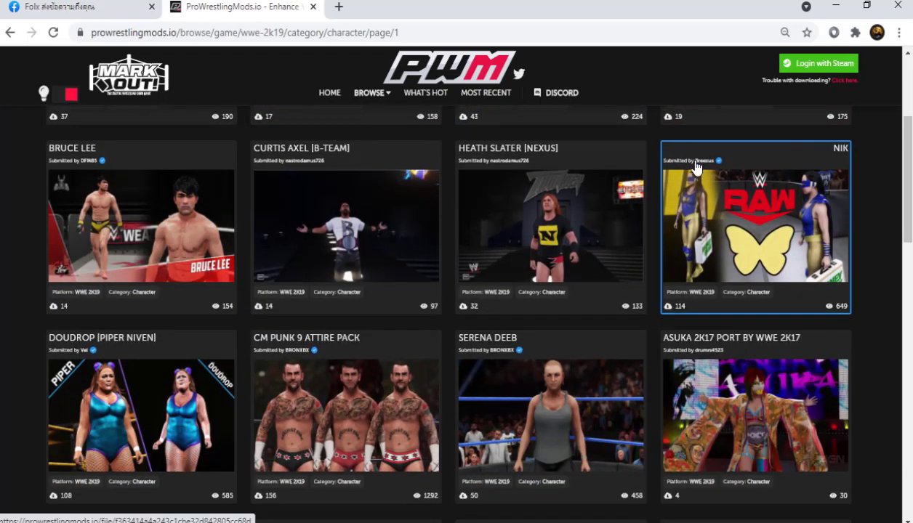
pyautogui.scroll(-3, 399, 241)
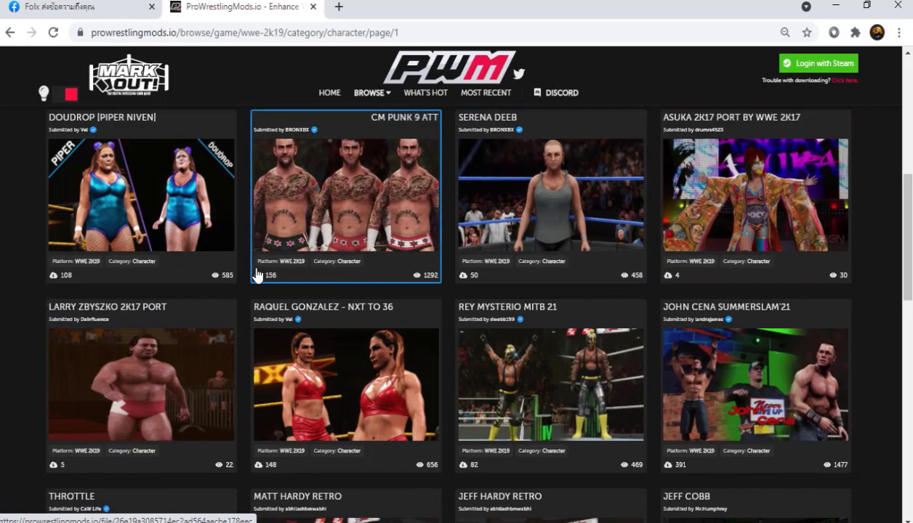
pyautogui.scroll(-2, 691, 338)
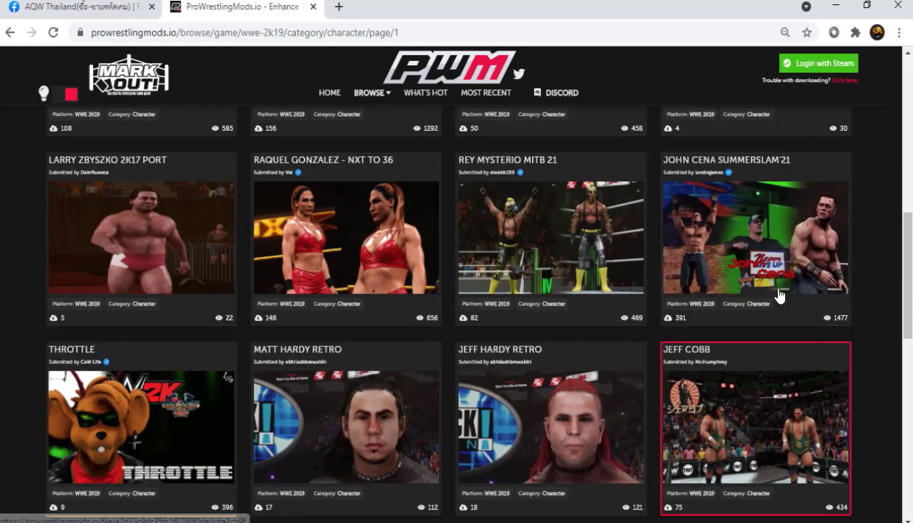
pyautogui.scroll(-5, 553, 407)
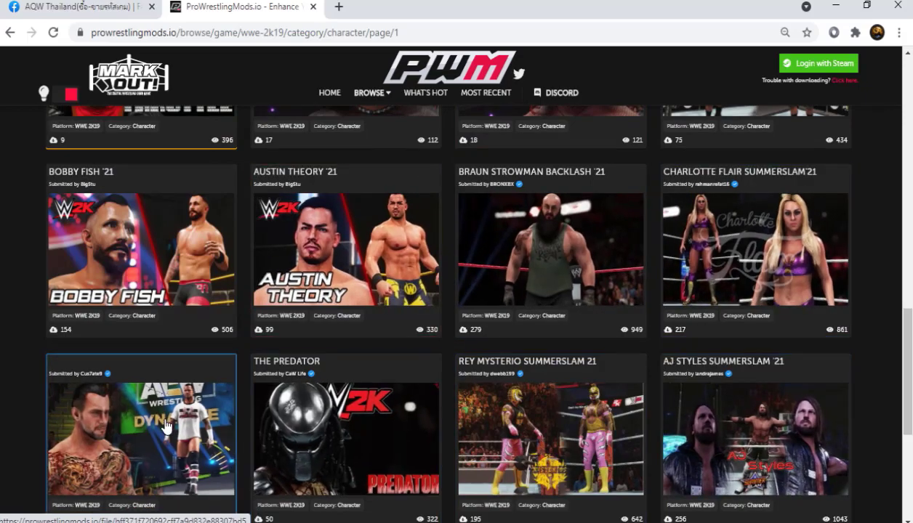
pyautogui.scroll(10, 172, 392)
# Search the mods site for "cm punk".
pyautogui.click(152, 120)
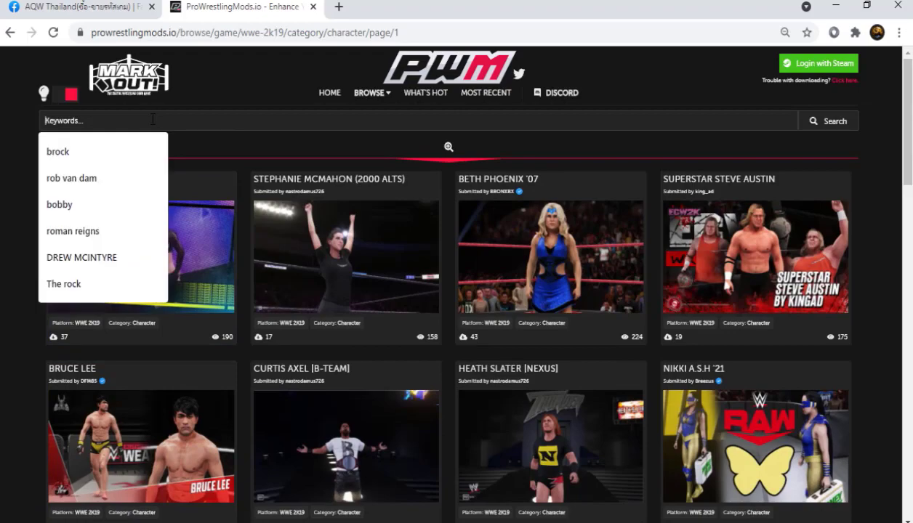
pyautogui.write('c')
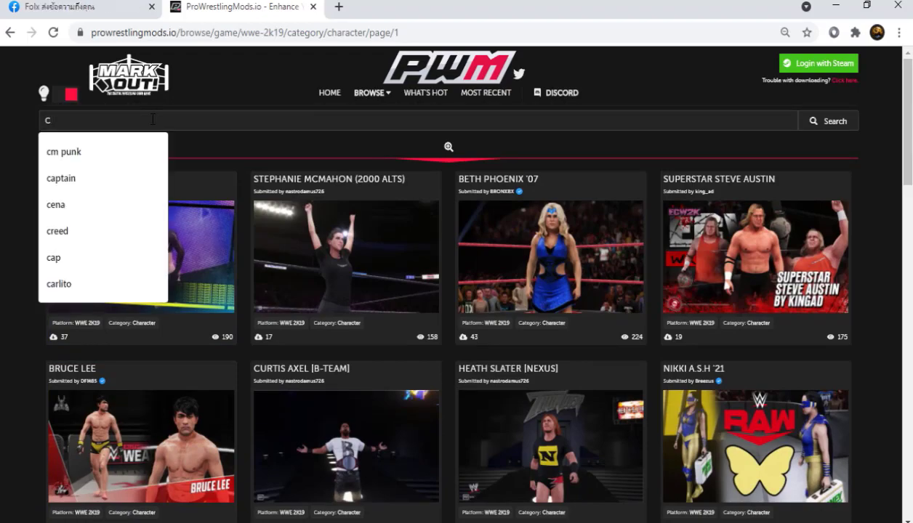
pyautogui.click(151, 139)
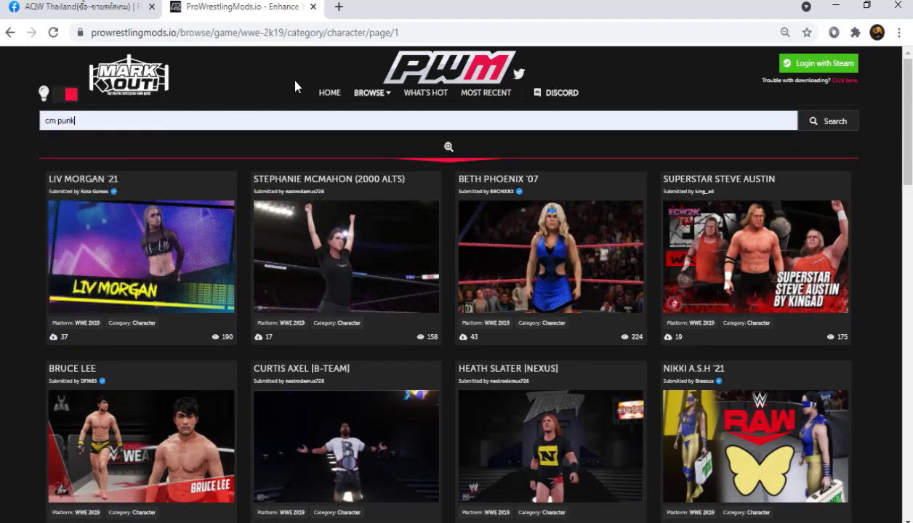
pyautogui.click(839, 125)
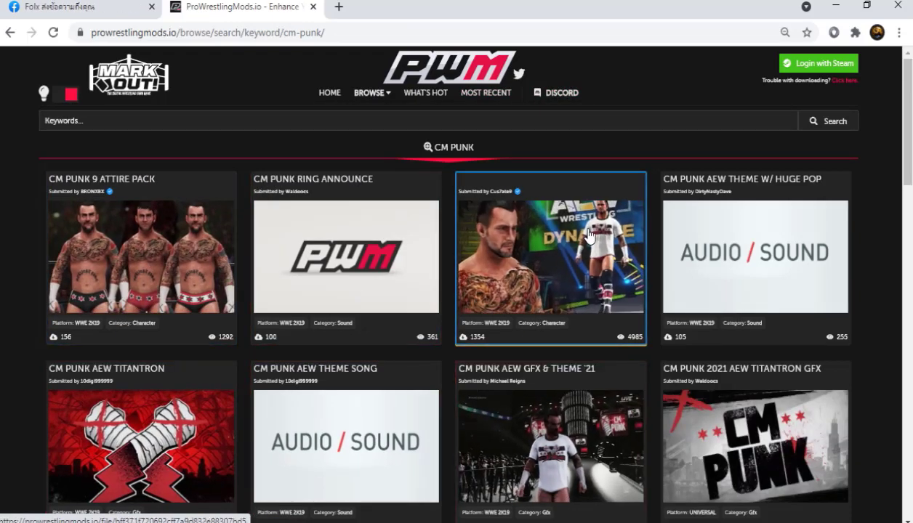
# Look through the CM Punk search results for a suitable WWE 2K19 character mod.
pyautogui.scroll(-3, 553, 394)
pyautogui.scroll(3, 552, 394)
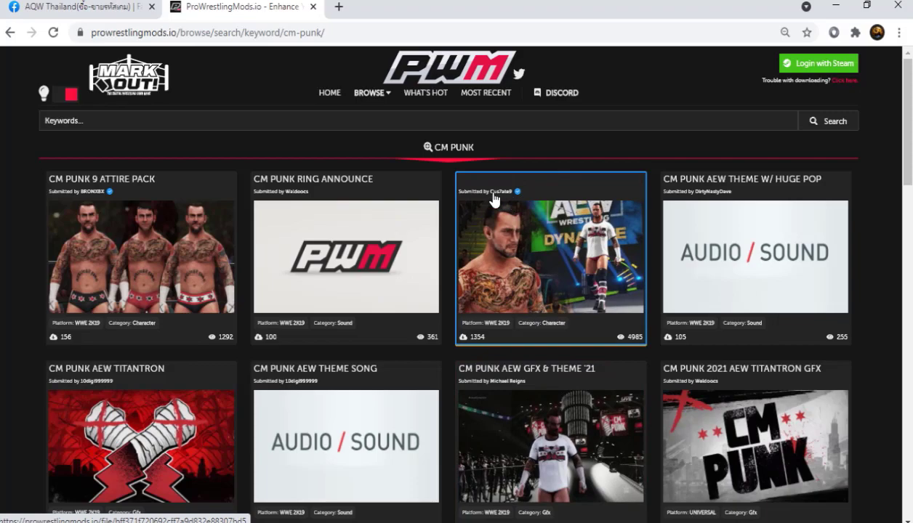
pyautogui.scroll(-3, 562, 263)
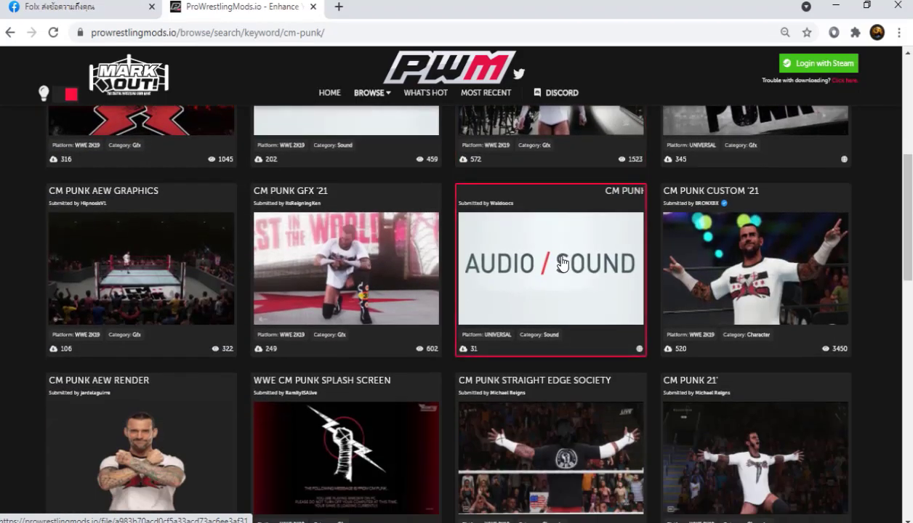
pyautogui.scroll(-3, 562, 263)
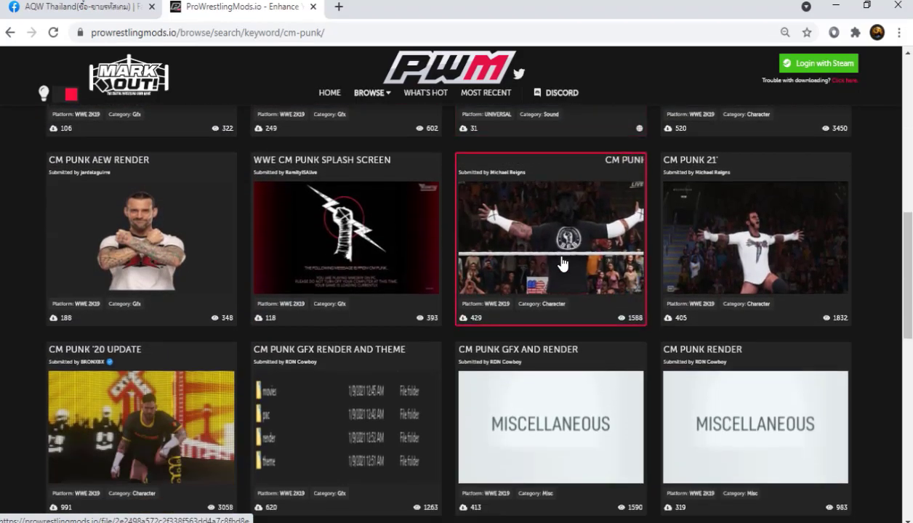
pyautogui.scroll(8, 575, 271)
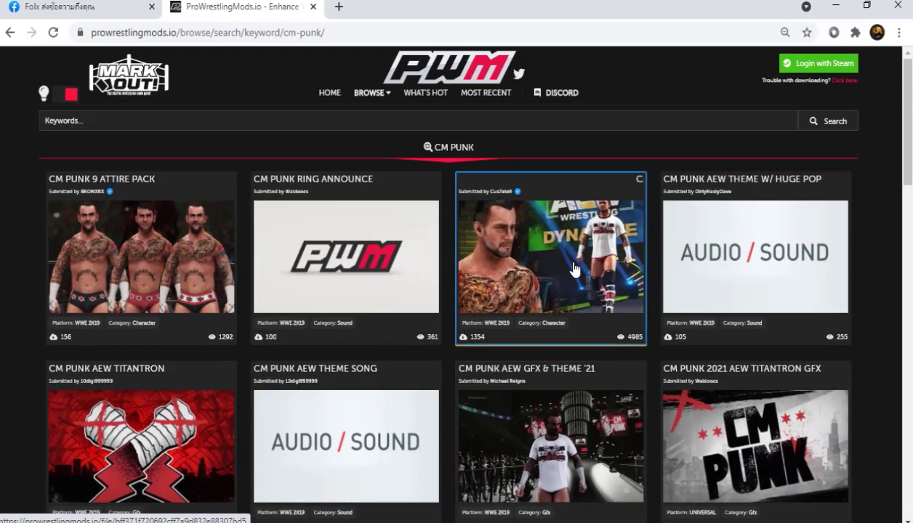
# Open the CM PUNK 2021 character mod for WWE 2K19 and look through its preview images and comments.
pyautogui.click(565, 222)
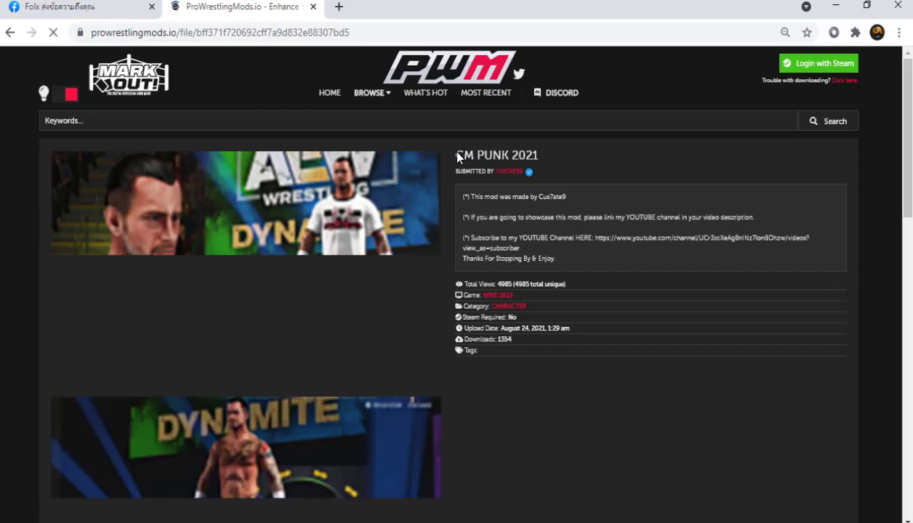
pyautogui.scroll(-4, 258, 151)
pyautogui.scroll(4, 258, 151)
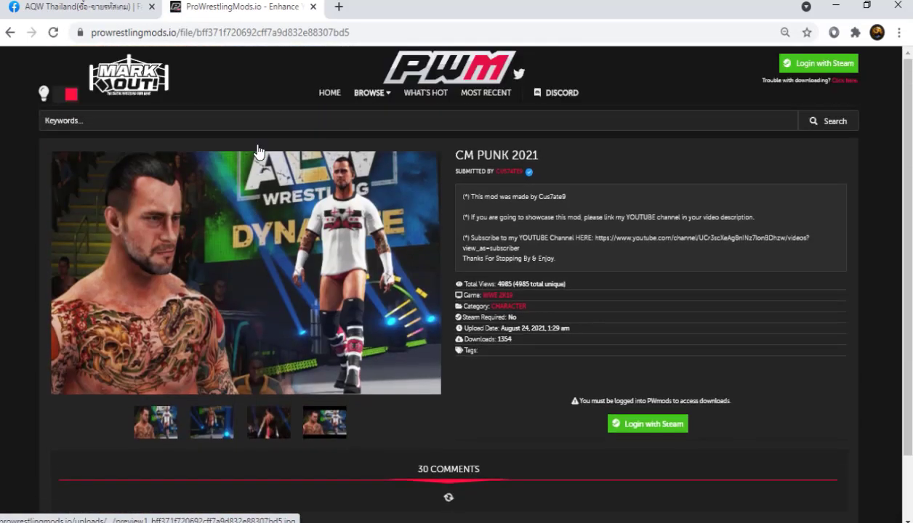
pyautogui.click(235, 232)
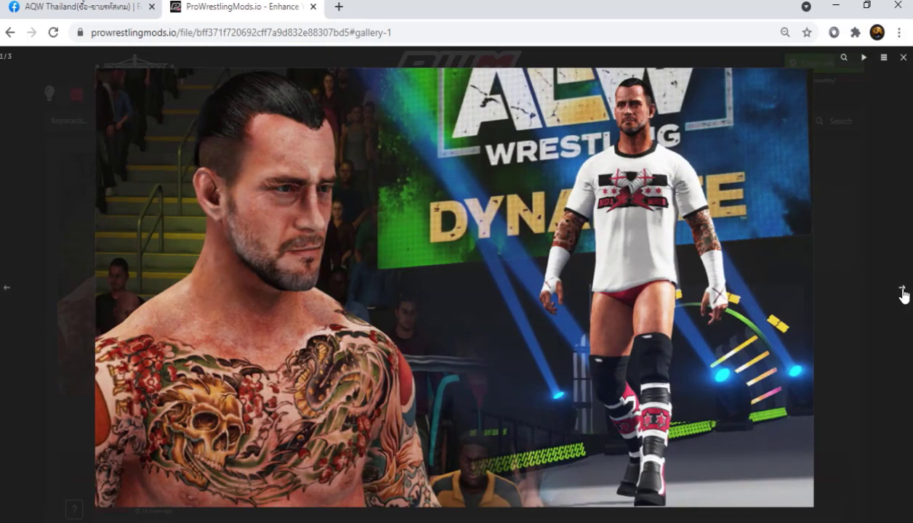
pyautogui.click(903, 291)
pyautogui.click(904, 293)
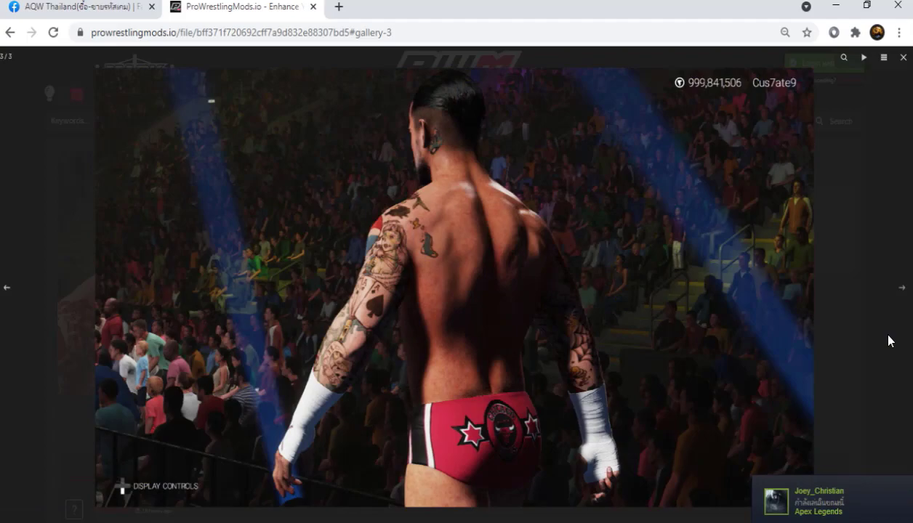
pyautogui.press('Escape')
pyautogui.scroll(-10, 516, 294)
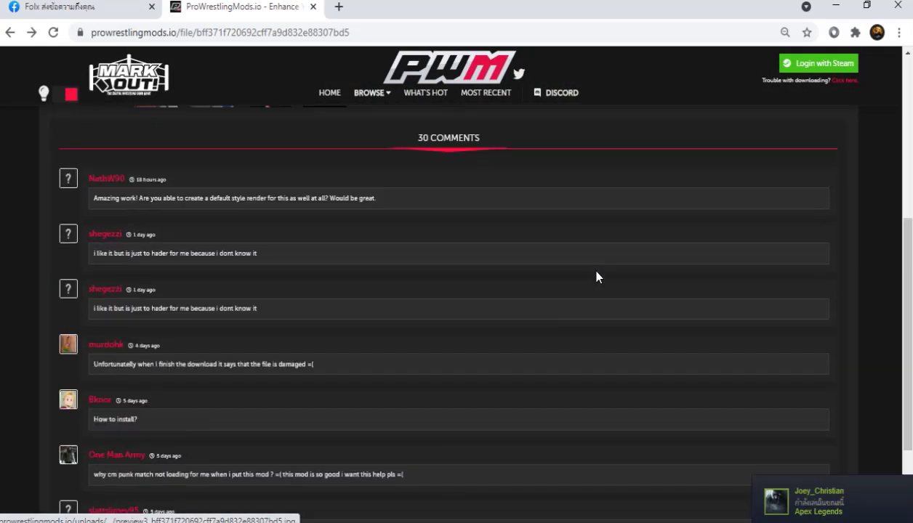
pyautogui.scroll(5, 596, 276)
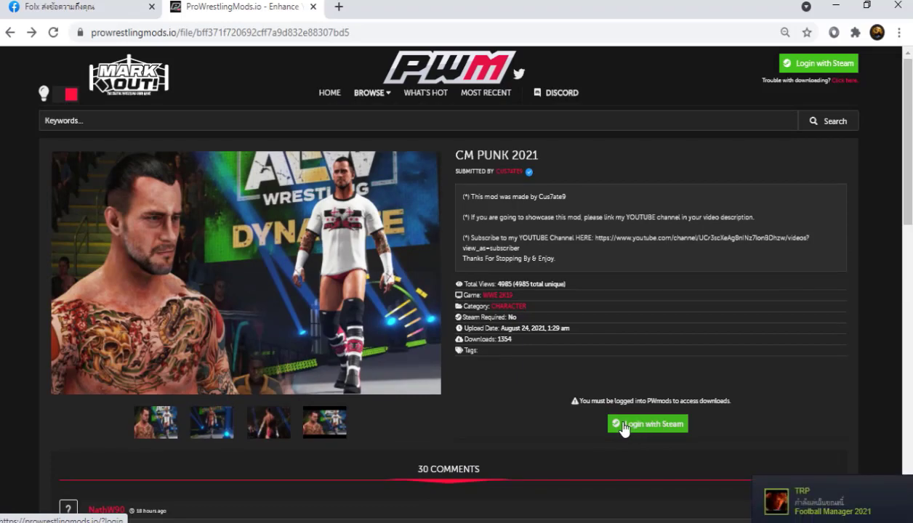
# Sign in to the mods site through the Steam account and return to the CM PUNK 2021 mod page.
pyautogui.click(634, 426)
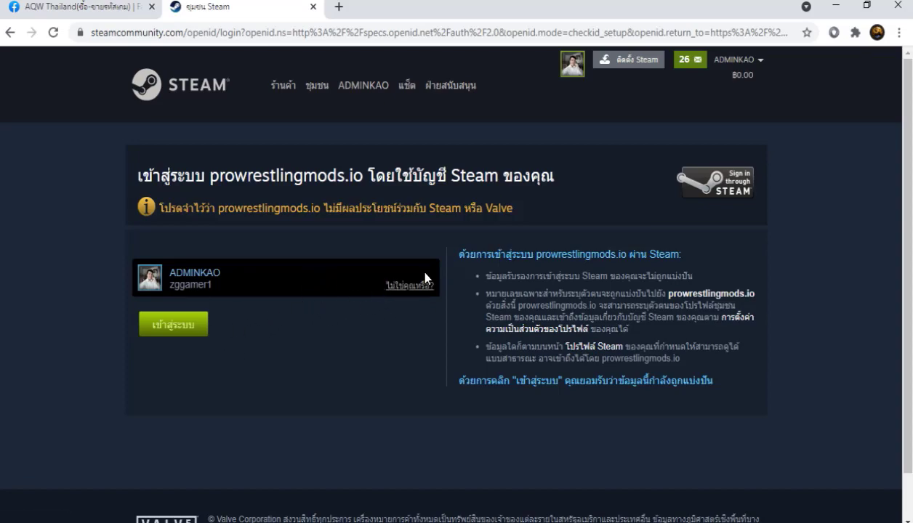
pyautogui.click(151, 324)
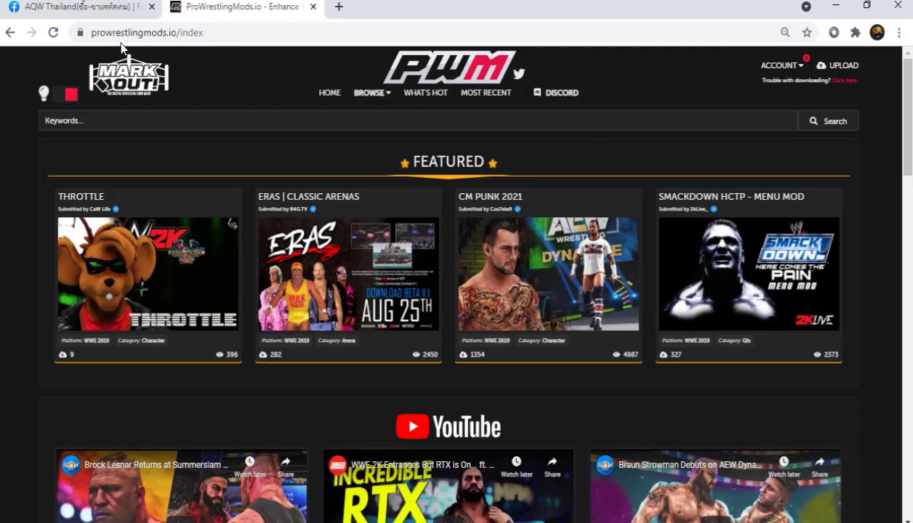
pyautogui.click(211, 31)
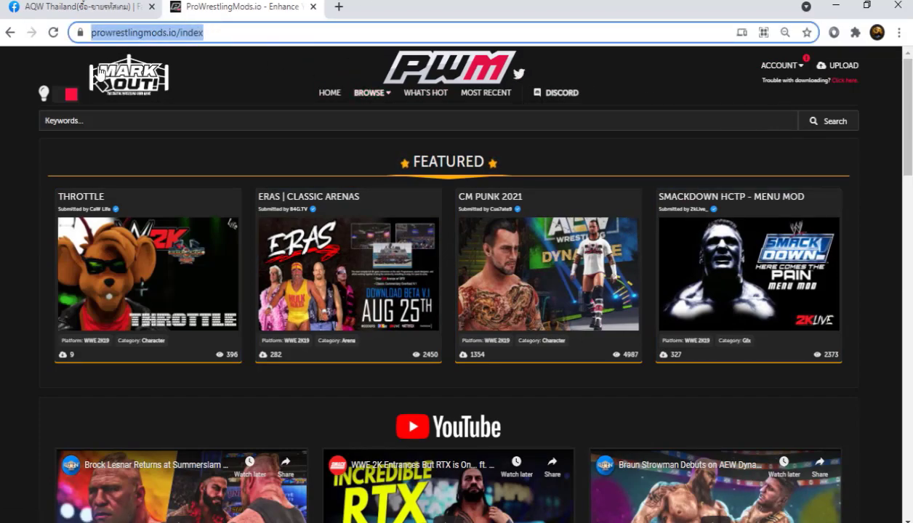
pyautogui.click(228, 33)
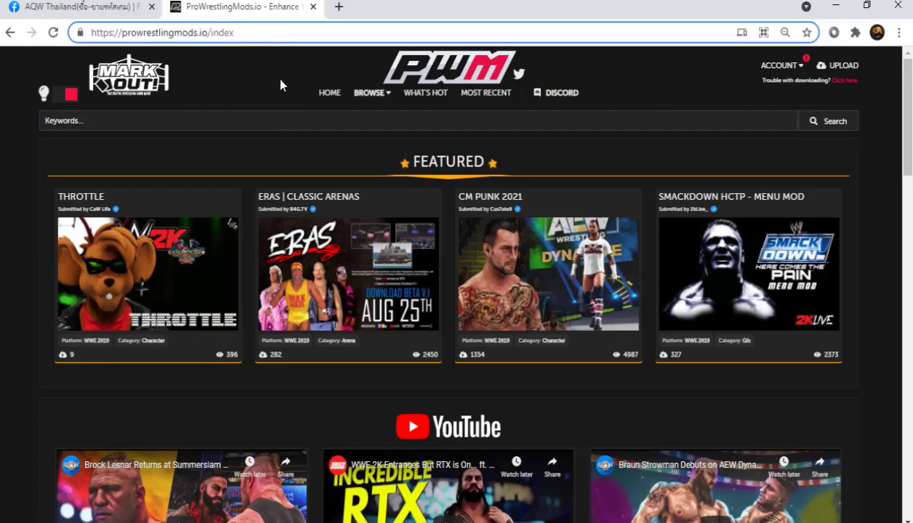
pyautogui.rightClick(8, 32)
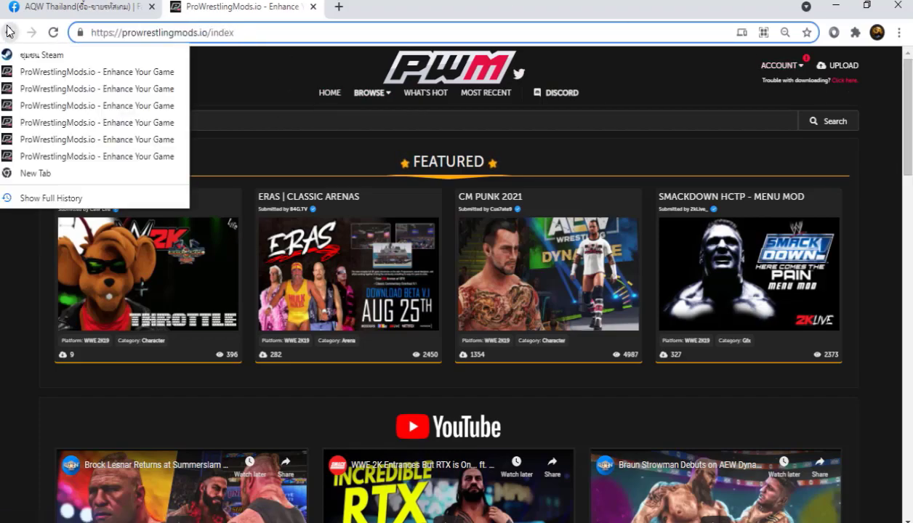
pyautogui.click(24, 73)
pyautogui.click(389, 210)
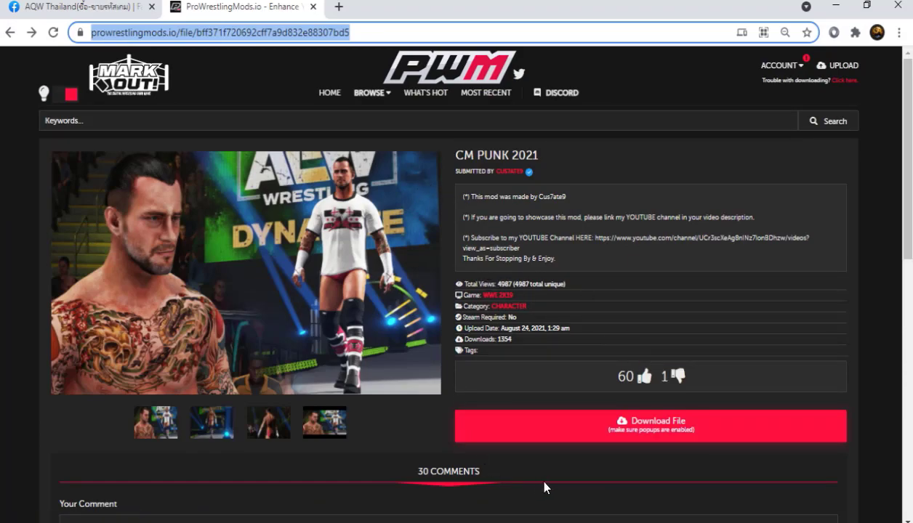
# Request the CM Punk 2021 Custom Bulls Attire archive from MediaFire and close the advertising pop-up.
pyautogui.click(634, 425)
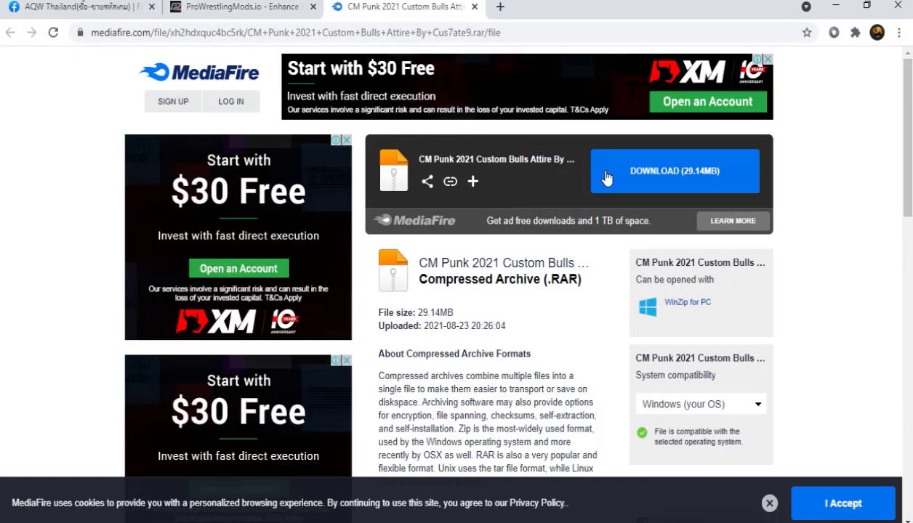
pyautogui.click(633, 172)
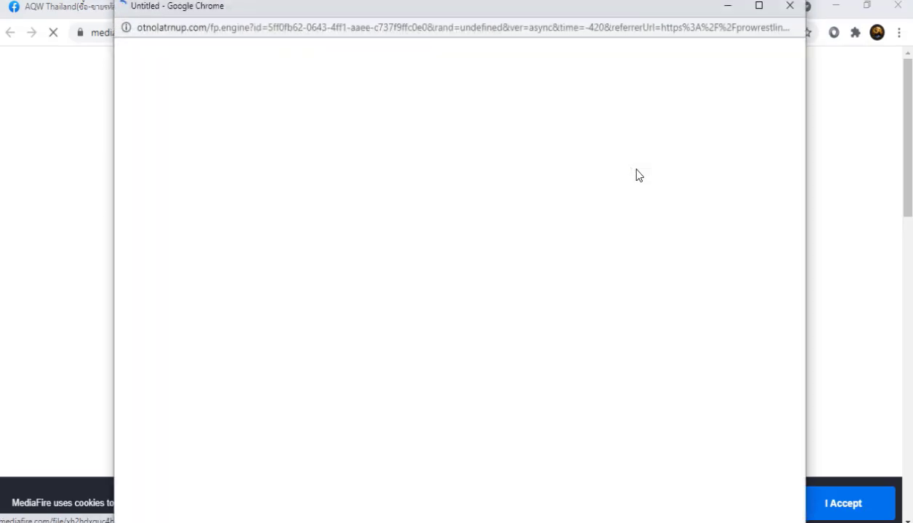
pyautogui.click(791, 5)
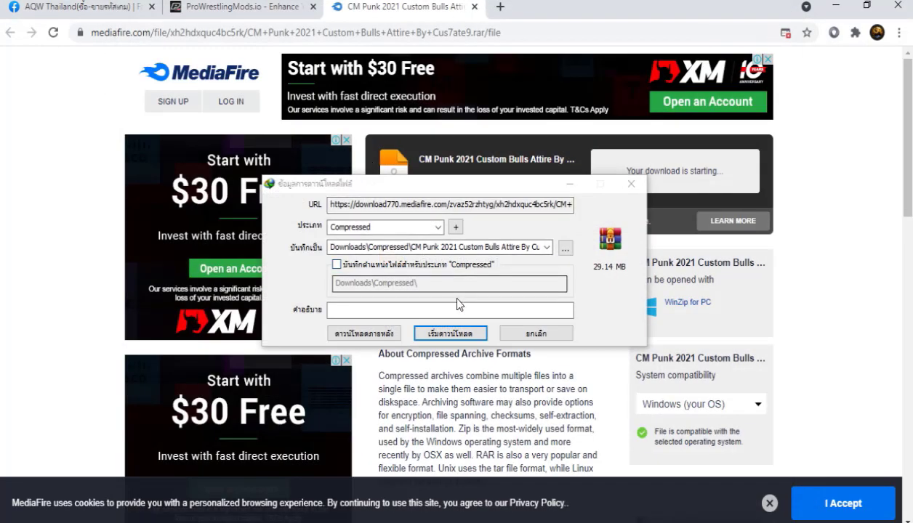
# Set the archive's save location to the "wwe 2k mod" folder within Downloads\Compressed and start the download.
pyautogui.click(546, 247)
pyautogui.click(546, 248)
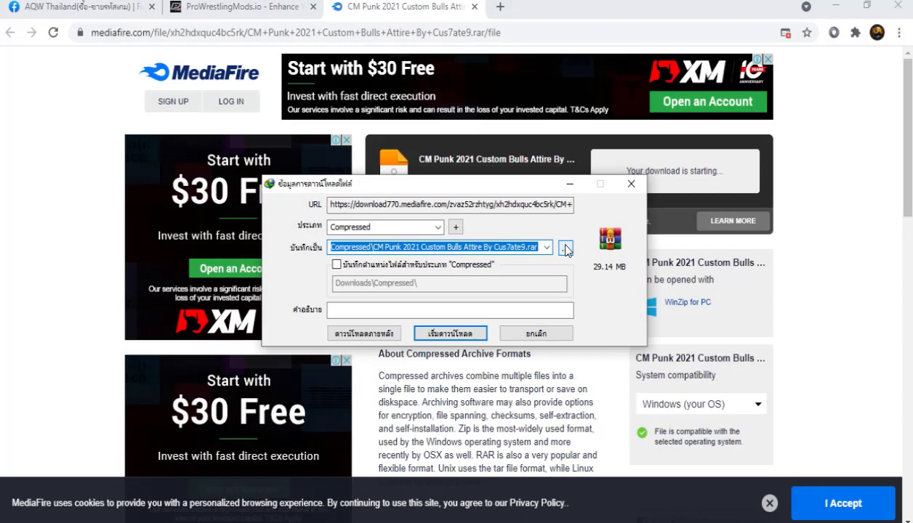
pyautogui.click(564, 248)
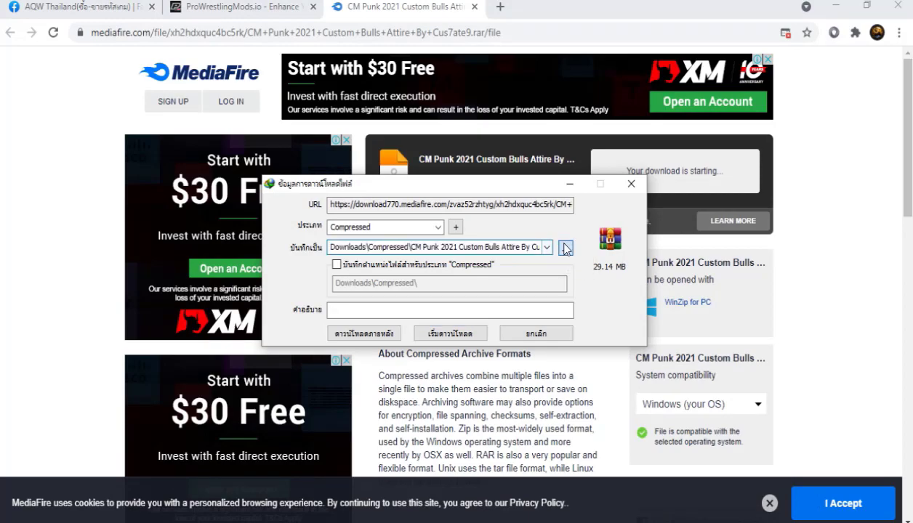
pyautogui.doubleClick(437, 276)
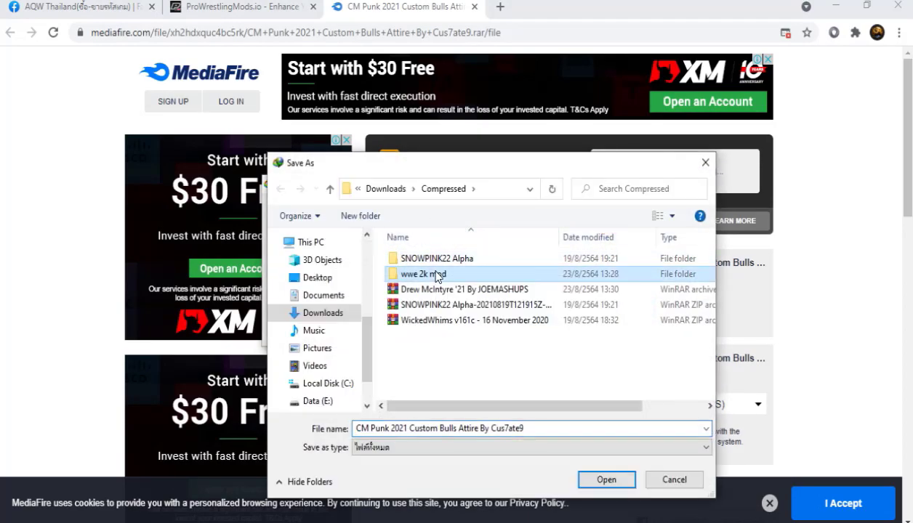
pyautogui.click(621, 482)
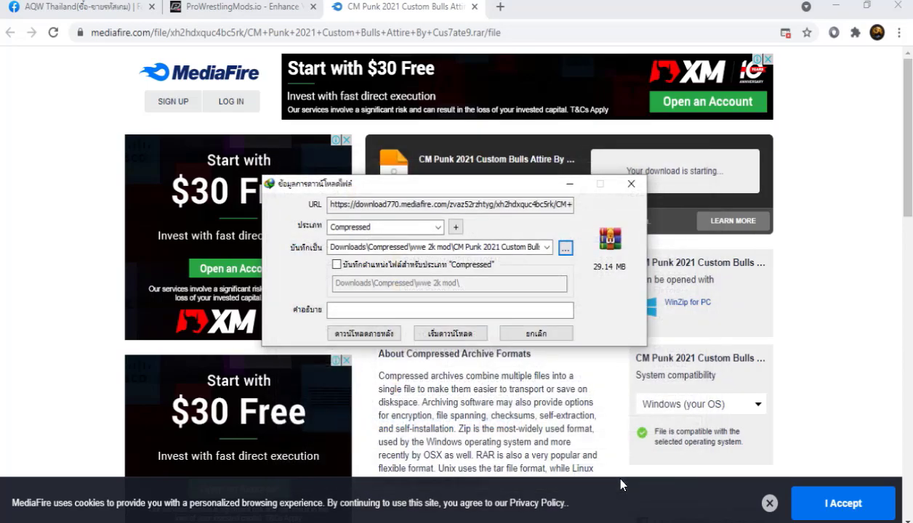
pyautogui.click(464, 336)
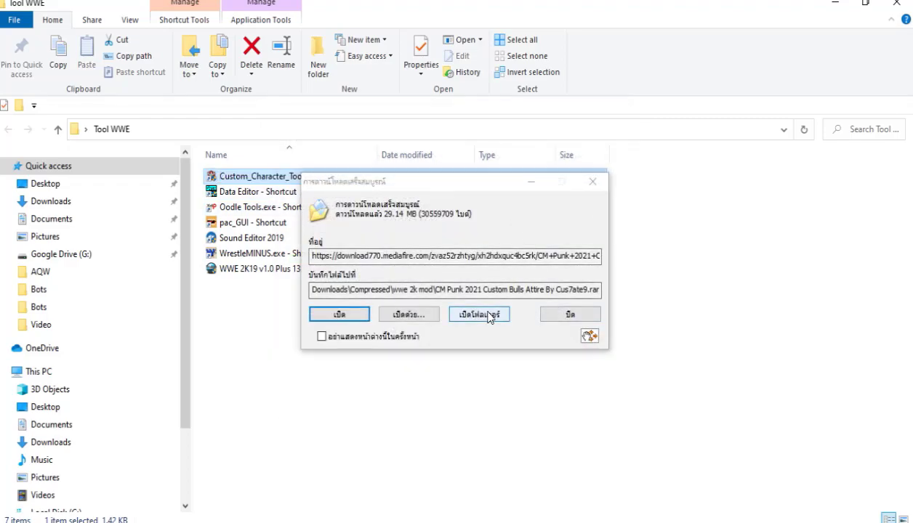
# Open the folder containing the downloaded archive and launch Custom_Character_Tools from the Tool WWE folder.
pyautogui.click(479, 314)
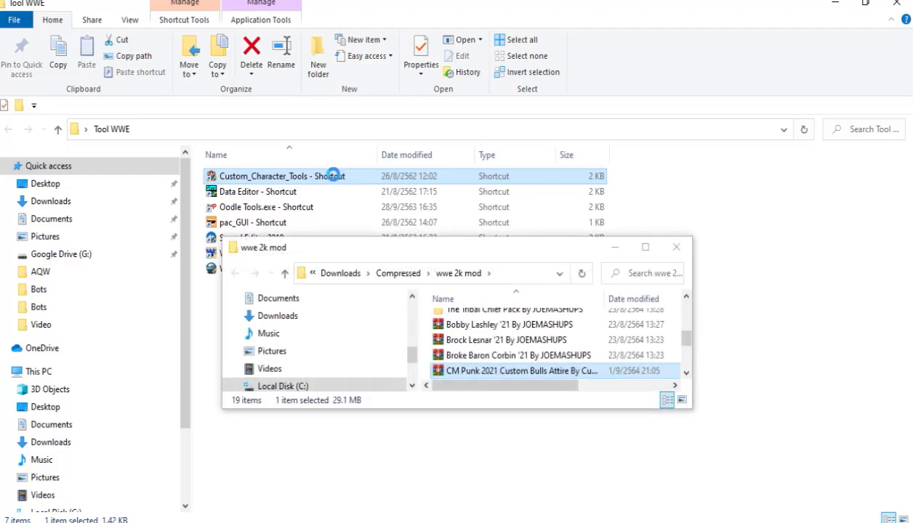
pyautogui.rightClick(349, 176)
pyautogui.click(692, 215)
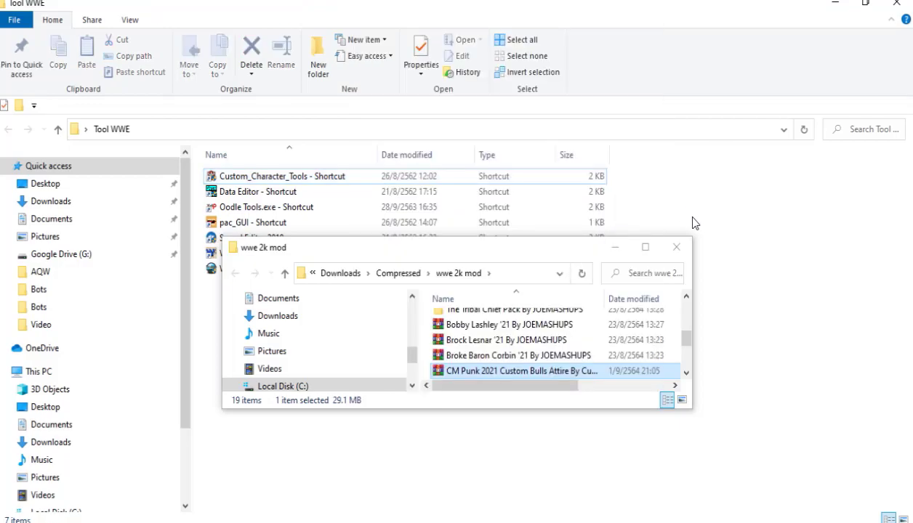
pyautogui.doubleClick(351, 176)
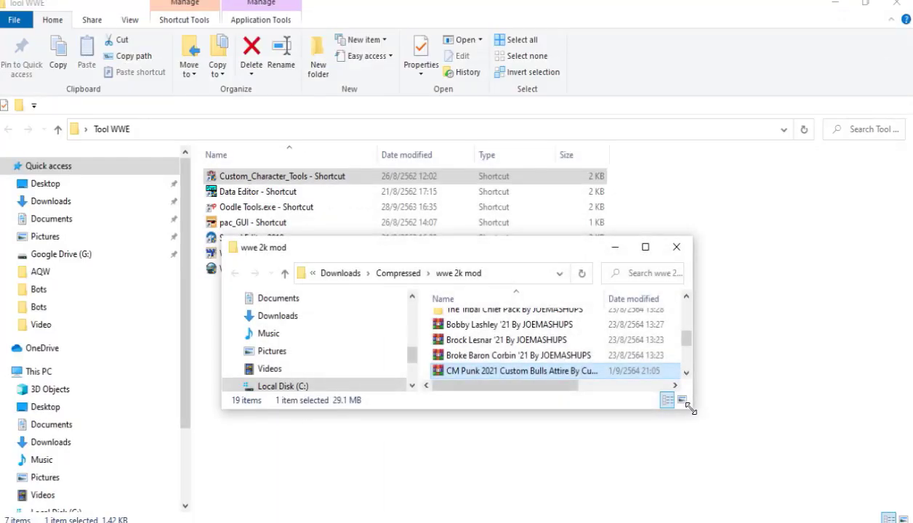
# Enlarge the "wwe 2k mod" folder window and extract the CM Punk 2021 Custom Bulls Attire archive into its own folder.
pyautogui.moveTo(690, 411); pyautogui.dragTo(762, 440)
pyautogui.click(717, 247)
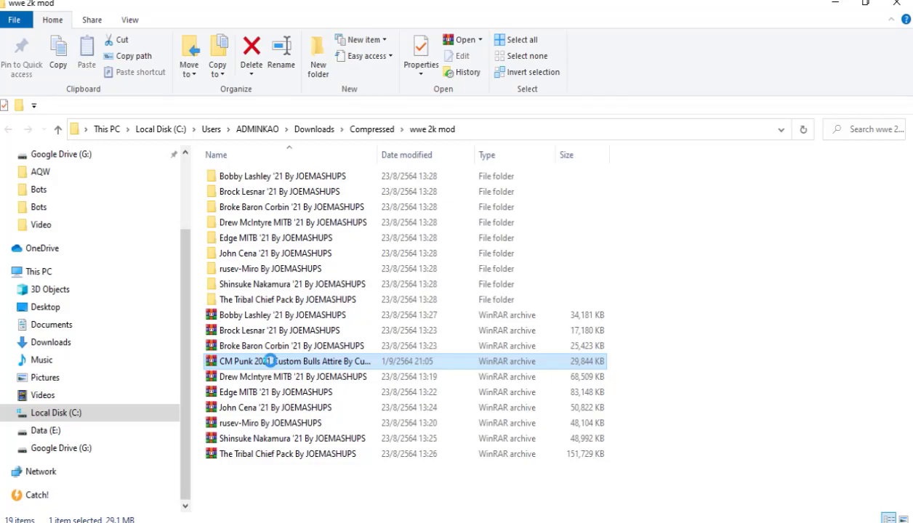
pyautogui.rightClick(269, 361)
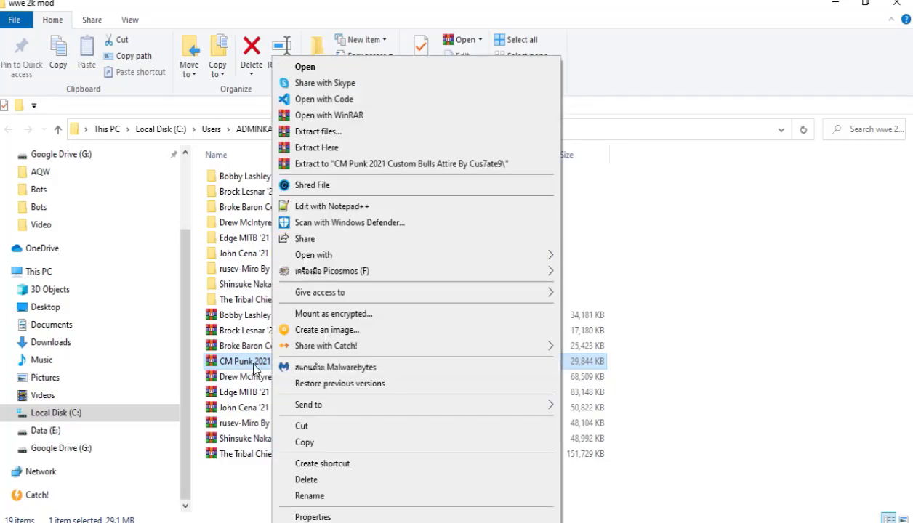
pyautogui.click(377, 165)
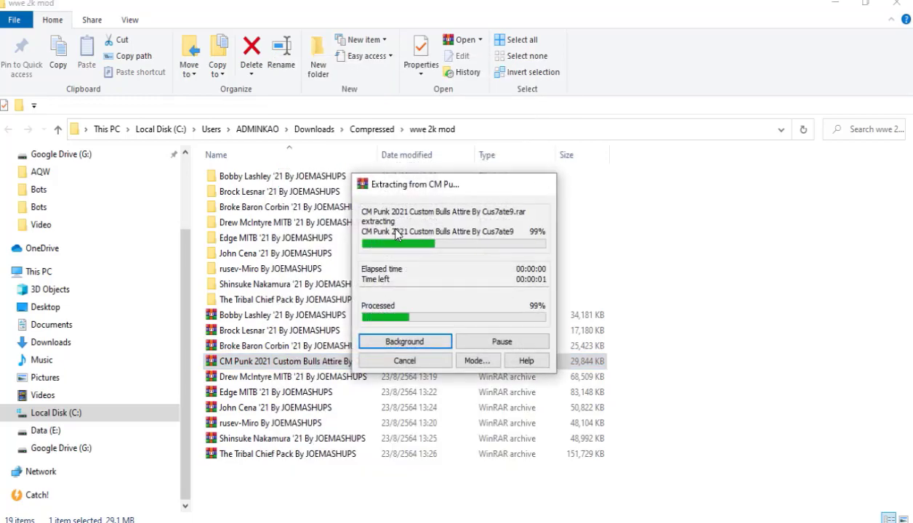
# Open the extracted CM Punk 2021 folder and its subfolder to examine the ch46812 and ch46814 PAC files.
pyautogui.click(346, 223)
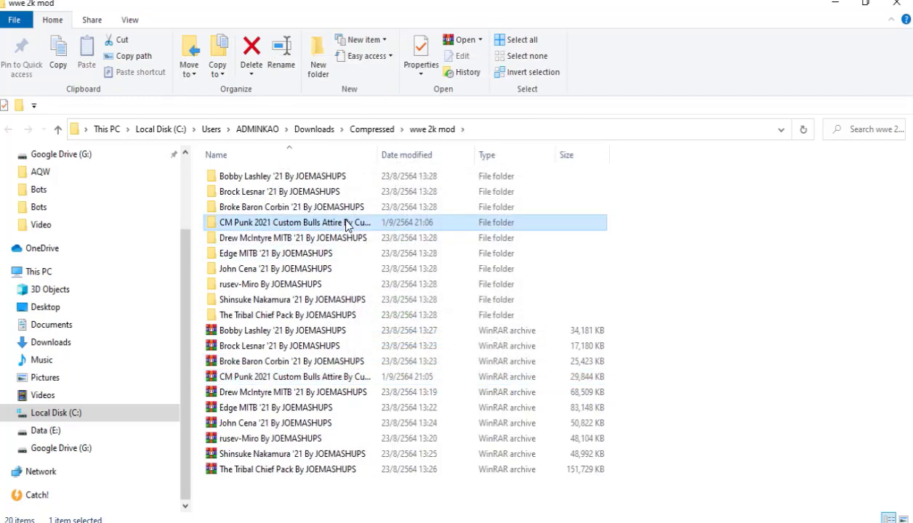
pyautogui.doubleClick(400, 223)
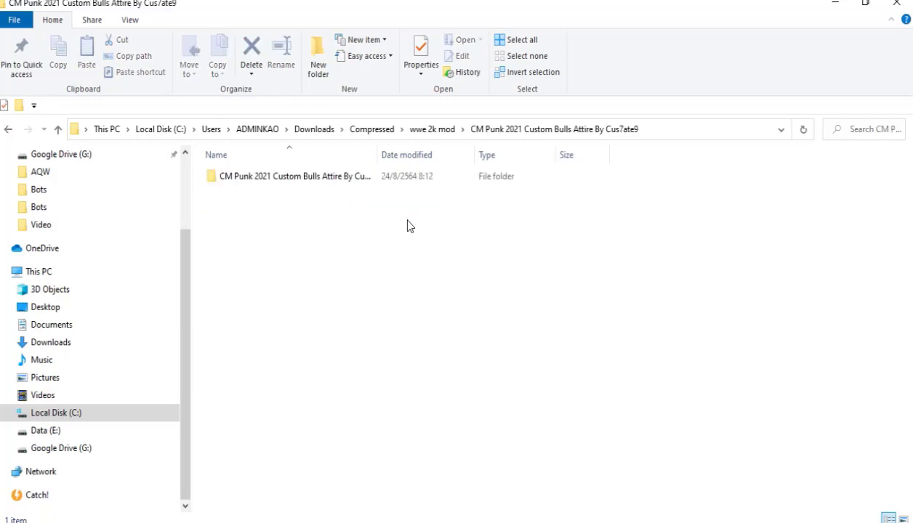
pyautogui.doubleClick(346, 179)
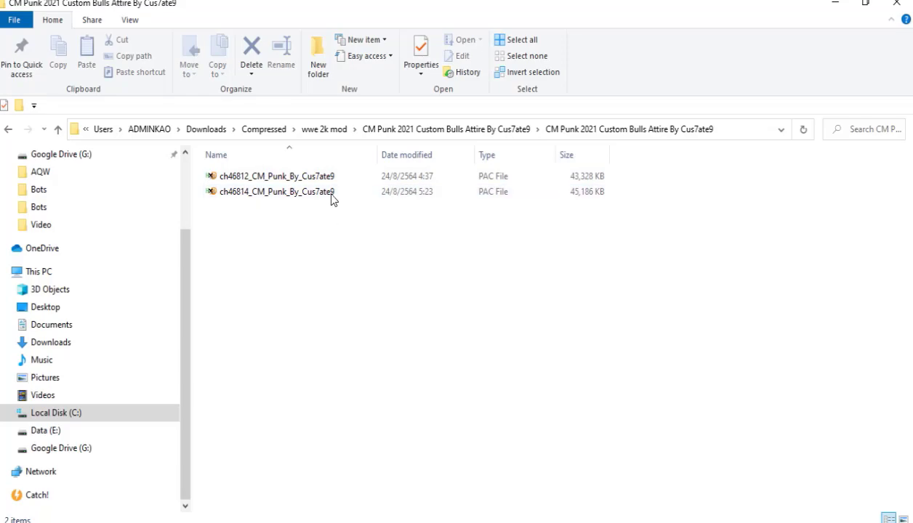
pyautogui.click(327, 180)
pyautogui.click(330, 192)
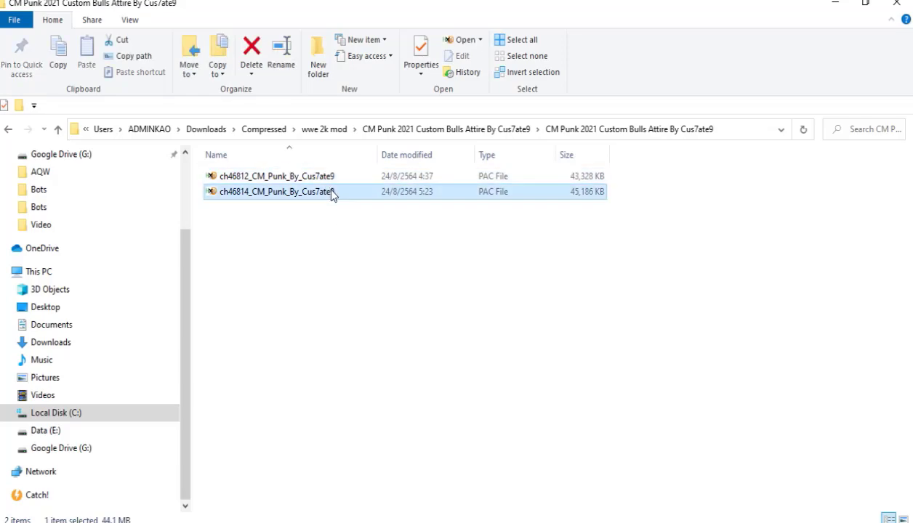
pyautogui.keyDown('ctrl'); pyautogui.click(489, 180); pyautogui.keyUp('ctrl')
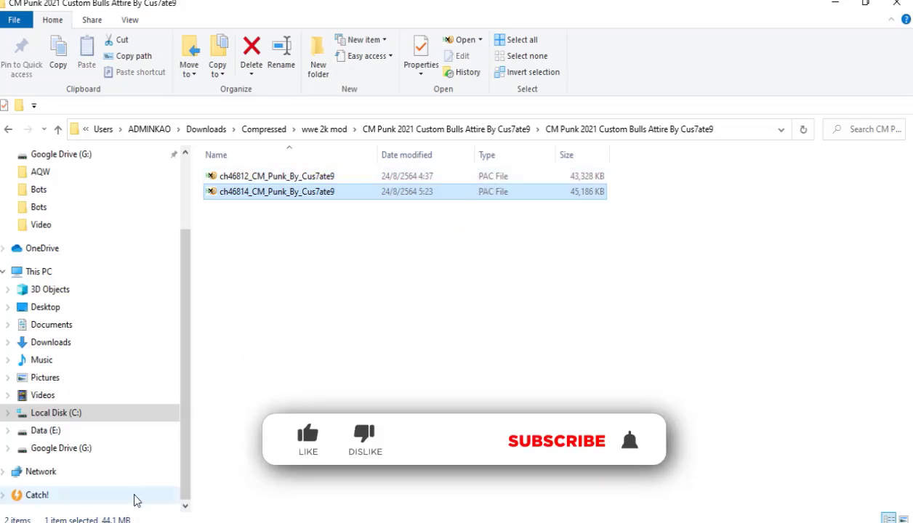
# Switch to the Tool WWE folder and launch pac_GUI from its shortcut.
pyautogui.click(138, 519)
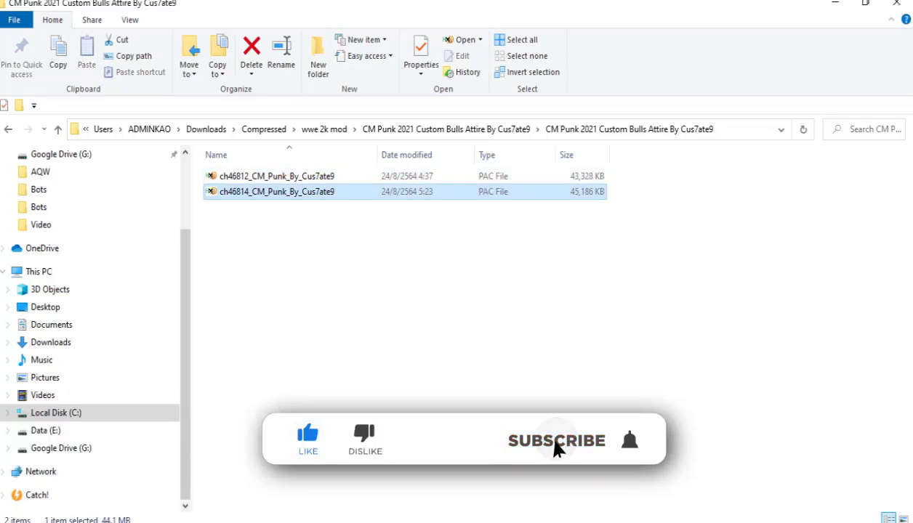
pyautogui.click(86, 494)
pyautogui.doubleClick(291, 223)
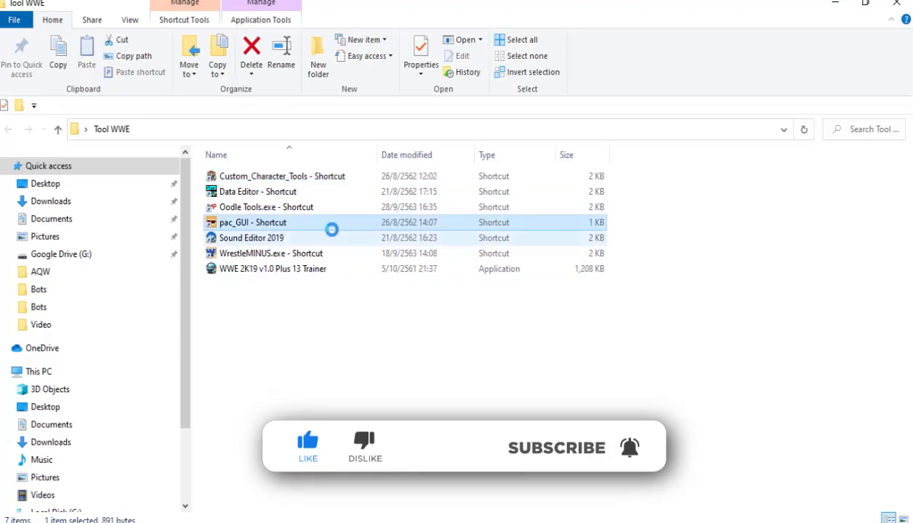
# Switch to Custom Character Tools and search the superstars list by name for "cm".
pyautogui.click(284, 376)
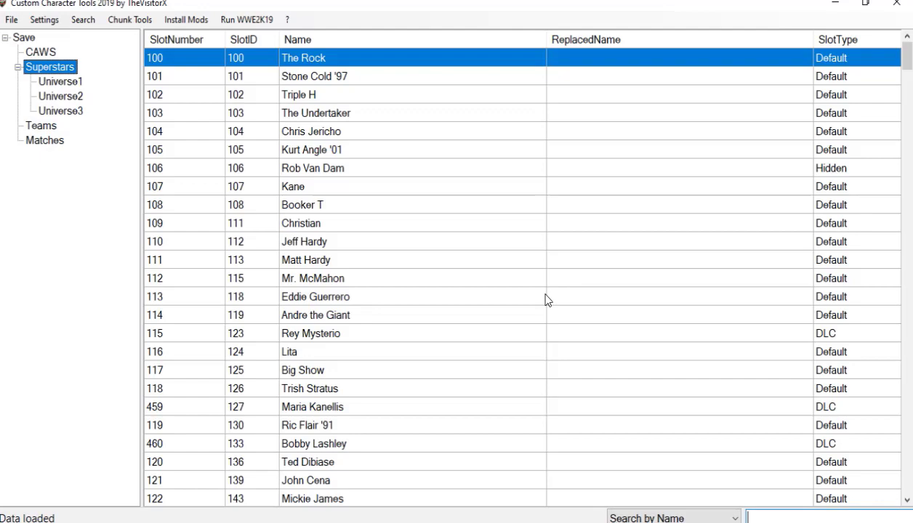
pyautogui.write('cm')
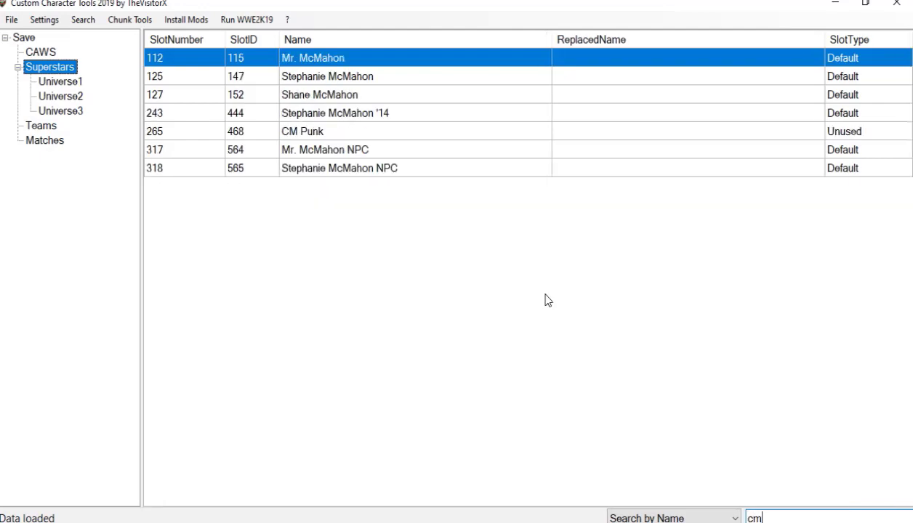
# Select the unused CM Punk entry in the superstars list and open its CH-Pac-Files import.
pyautogui.click(364, 134)
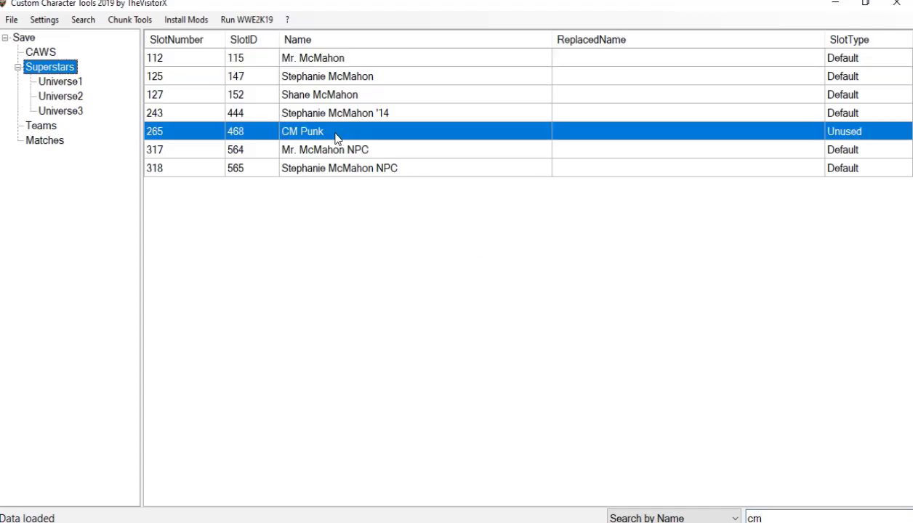
pyautogui.click(848, 150)
pyautogui.click(851, 168)
pyautogui.click(851, 149)
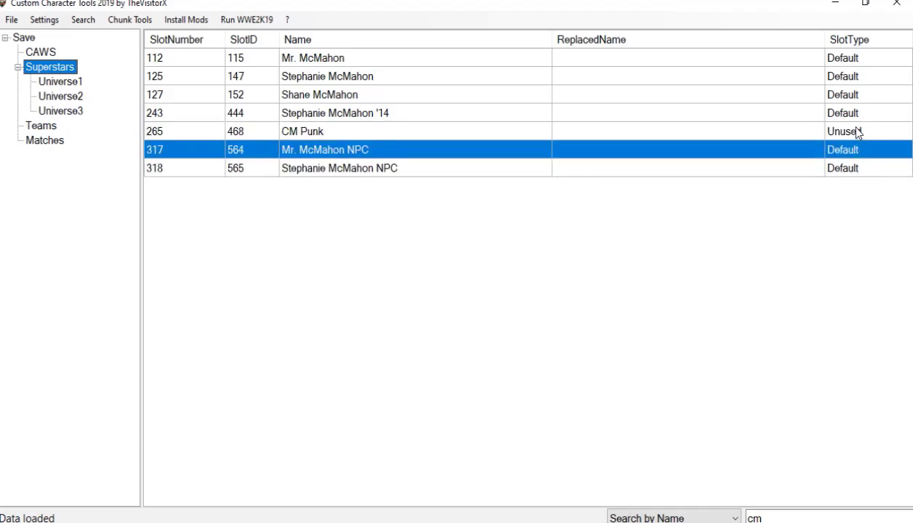
pyautogui.click(858, 132)
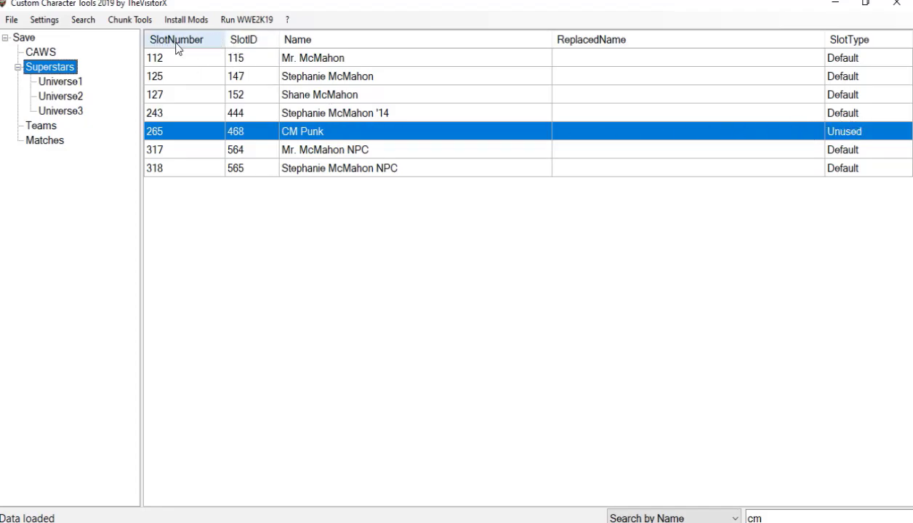
pyautogui.rightClick(354, 128)
pyautogui.moveTo(394, 197)
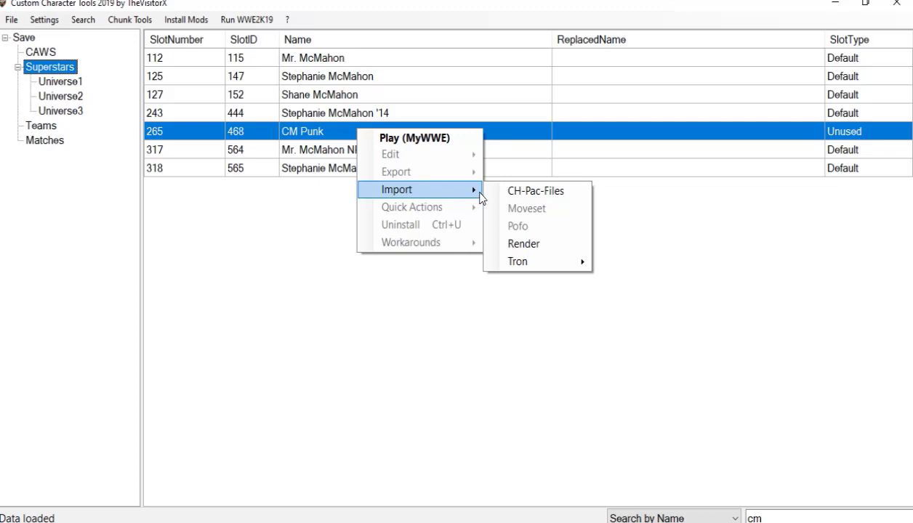
pyautogui.click(542, 198)
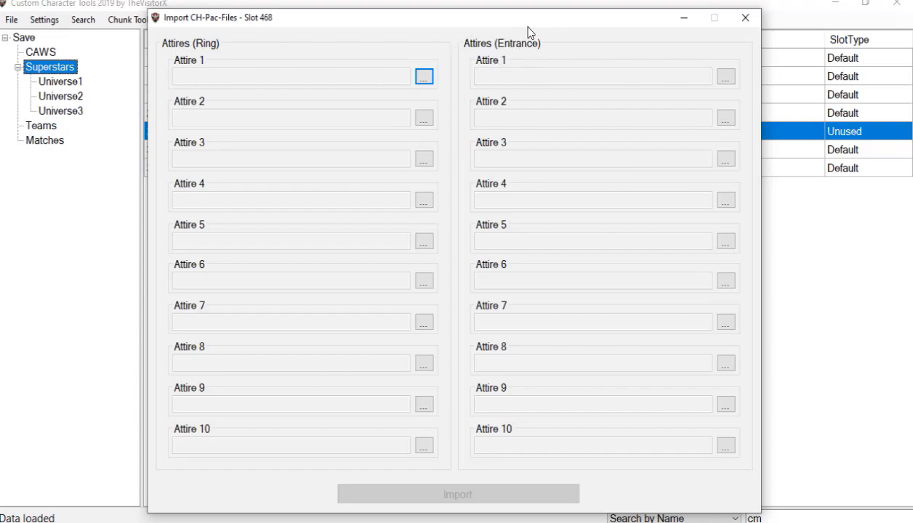
pyautogui.click(423, 80)
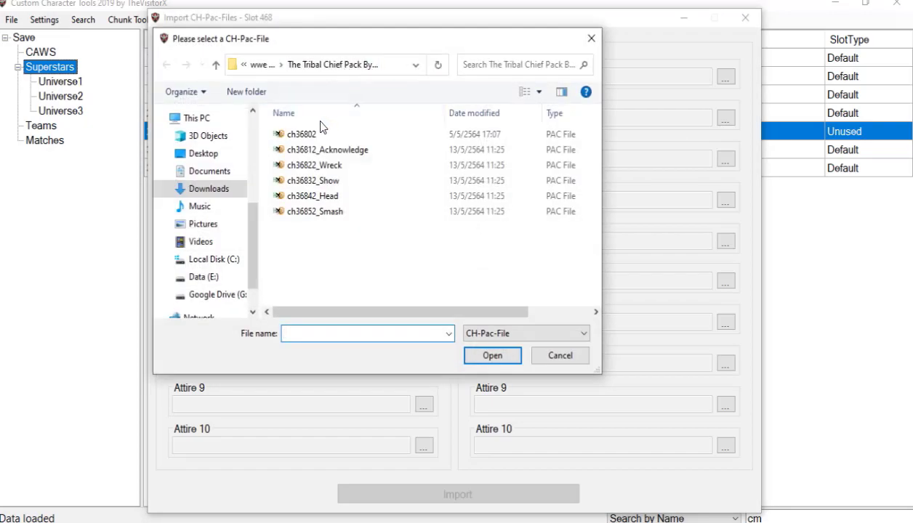
pyautogui.click(263, 64)
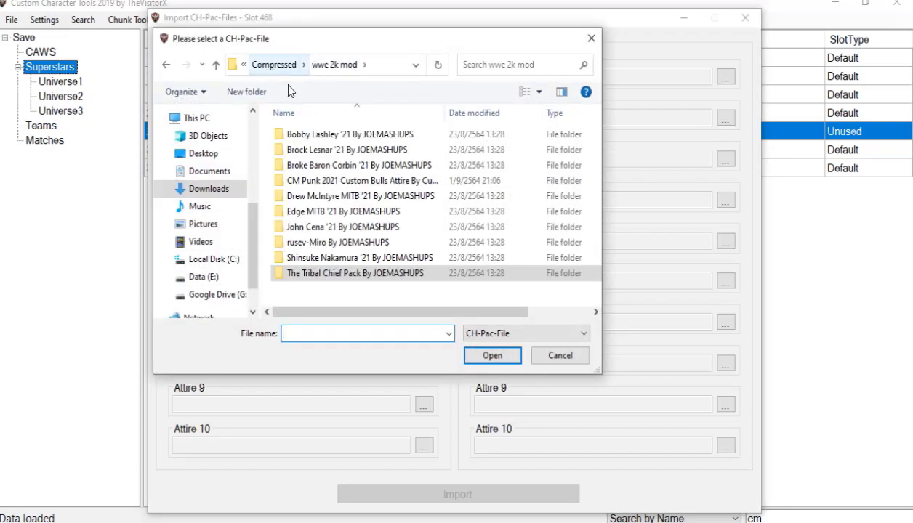
pyautogui.doubleClick(329, 180)
pyautogui.doubleClick(341, 142)
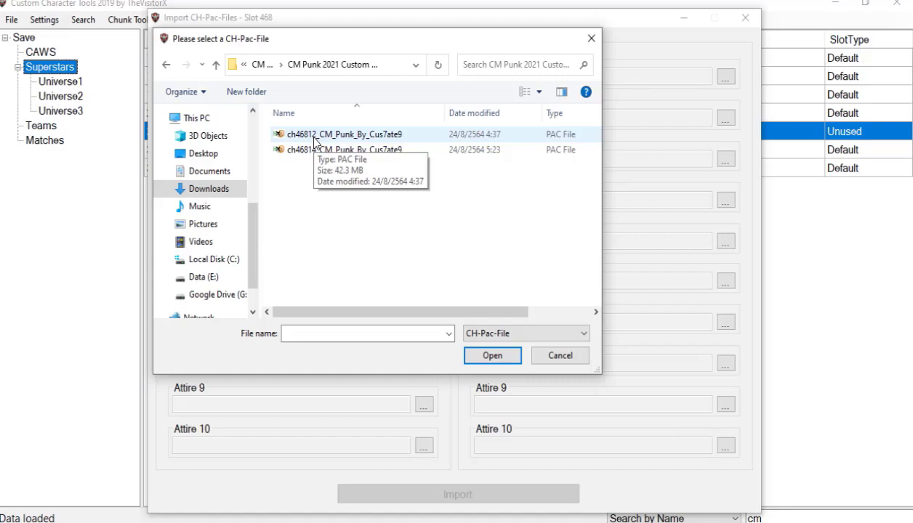
pyautogui.click(589, 36)
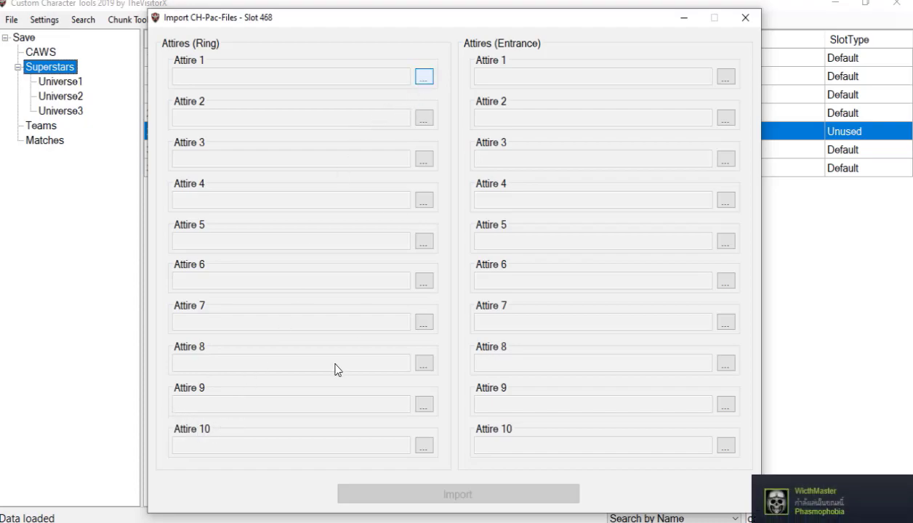
# Load ch46812_CM_Punk_By_Cus7ate9 from the extracted CM Punk 2021 folder as ring Attire 1.
pyautogui.click(424, 77)
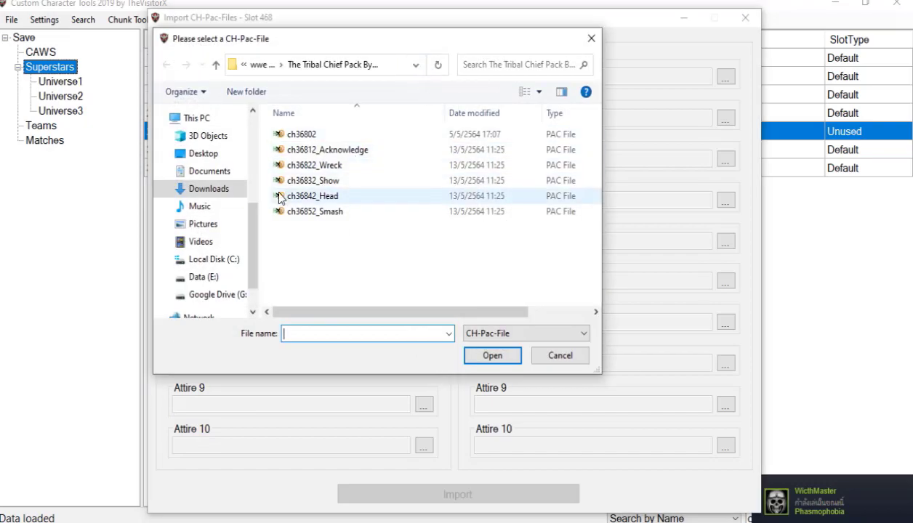
pyautogui.click(259, 64)
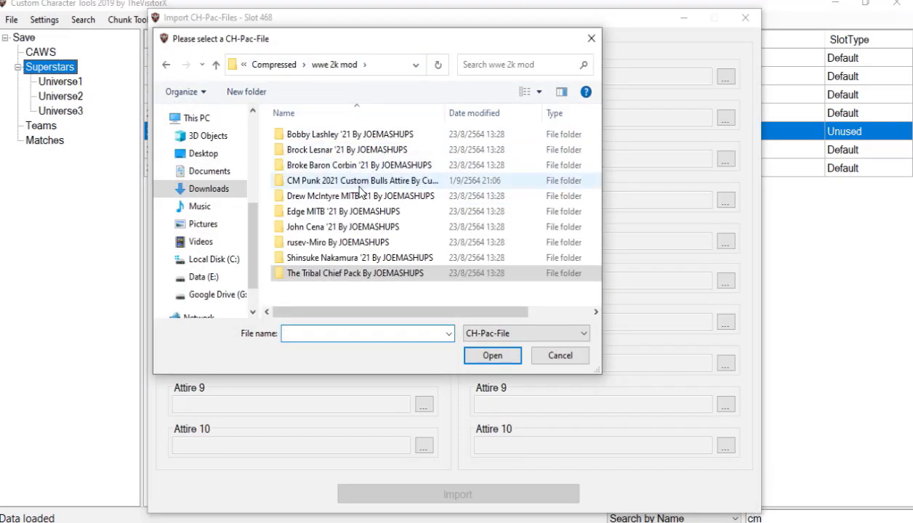
pyautogui.doubleClick(361, 182)
pyautogui.doubleClick(343, 135)
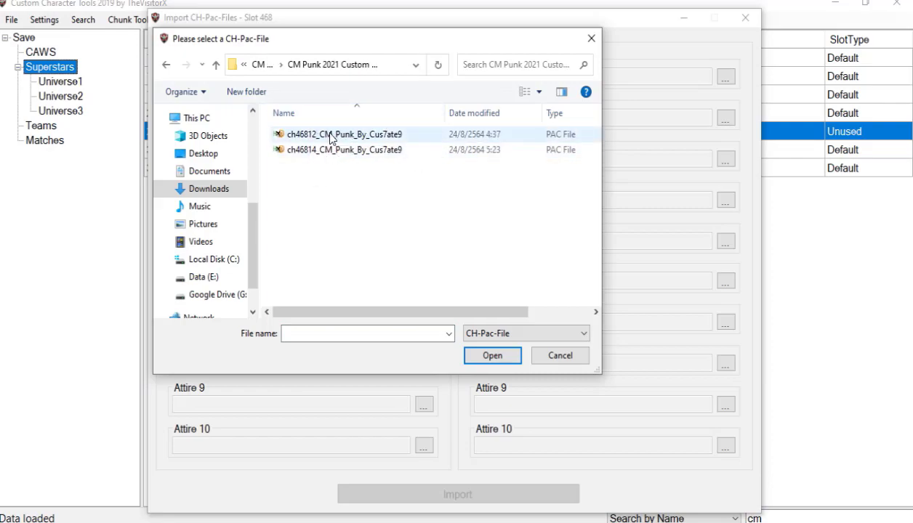
pyautogui.click(328, 138)
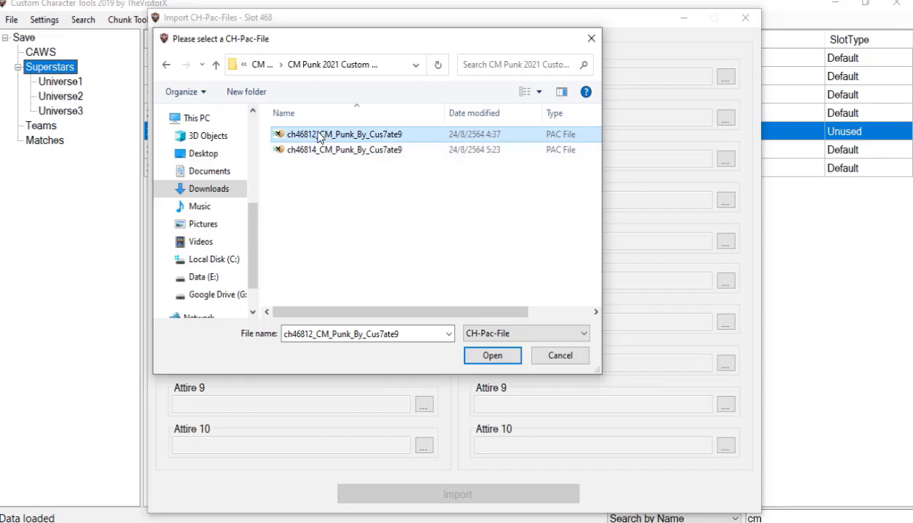
pyautogui.doubleClick(325, 140)
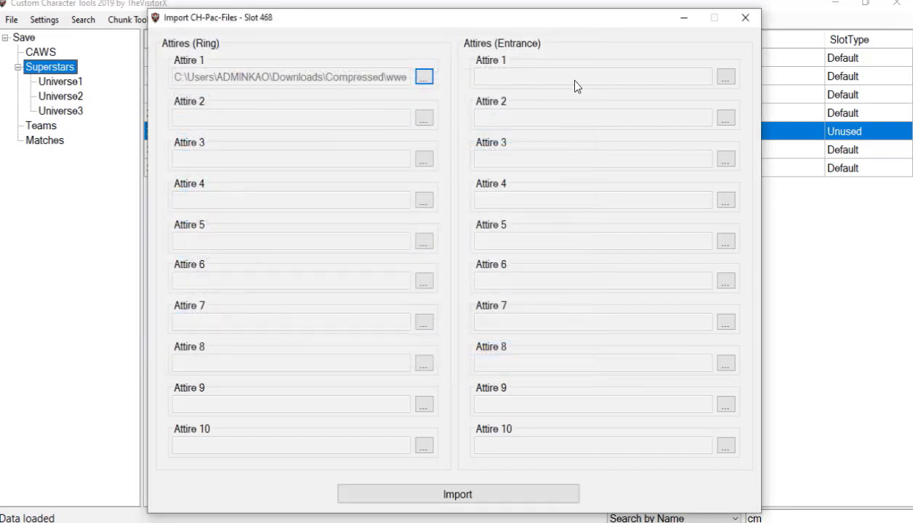
# Load ch46814_CM_Punk_By_Cus7ate9 as entrance Attire 1 and import both selected PAC files into the slot.
pyautogui.click(724, 75)
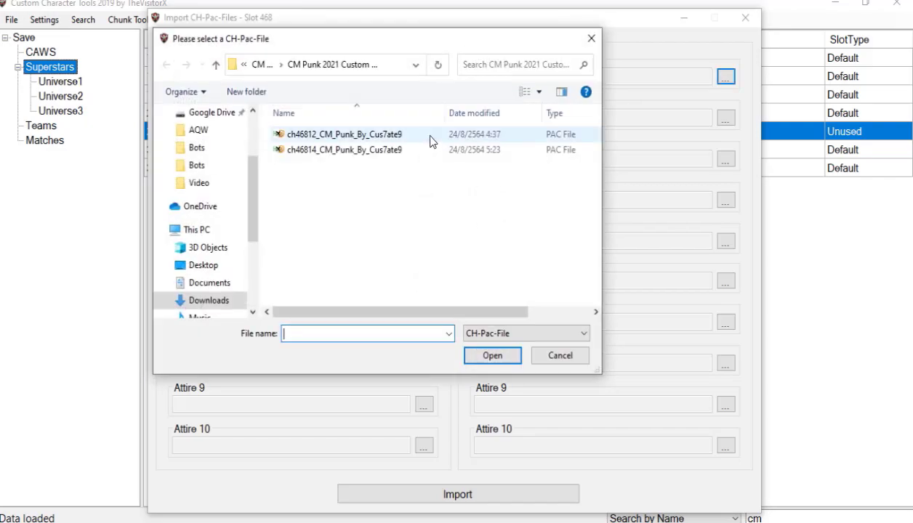
pyautogui.doubleClick(359, 150)
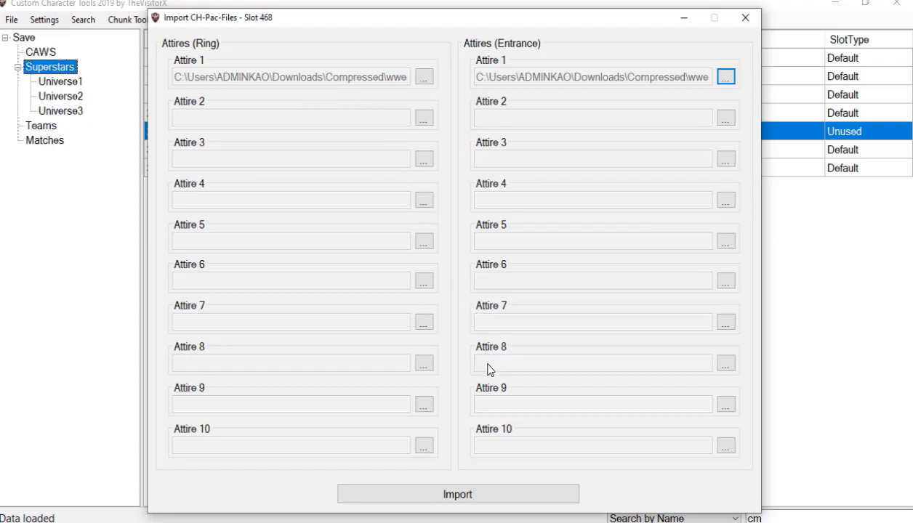
pyautogui.click(465, 494)
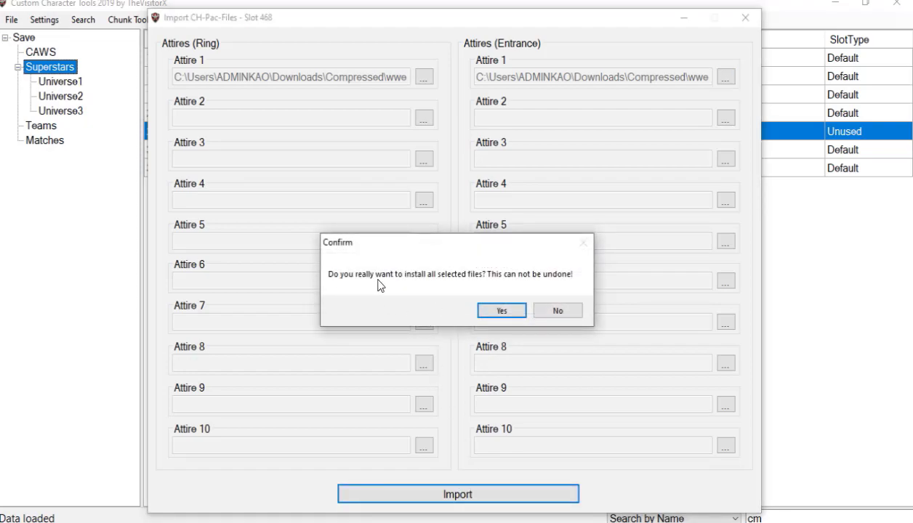
pyautogui.click(521, 311)
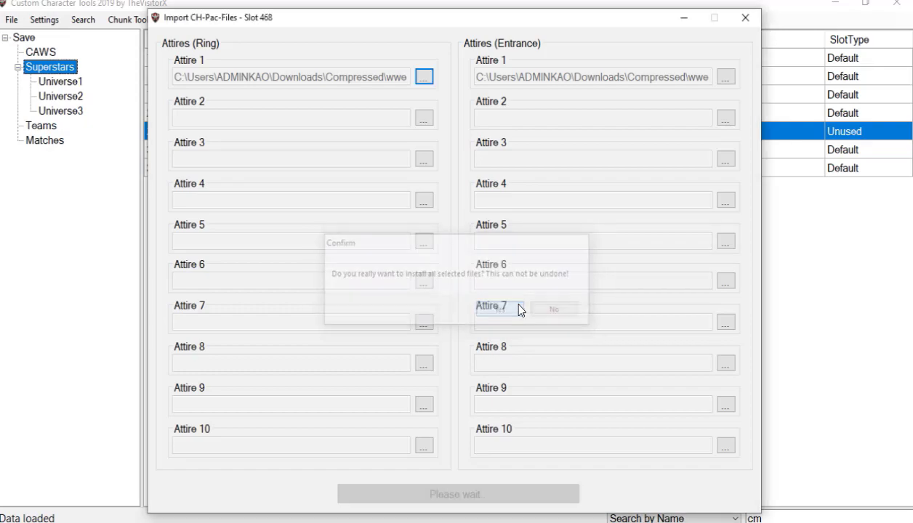
pyautogui.click(520, 311)
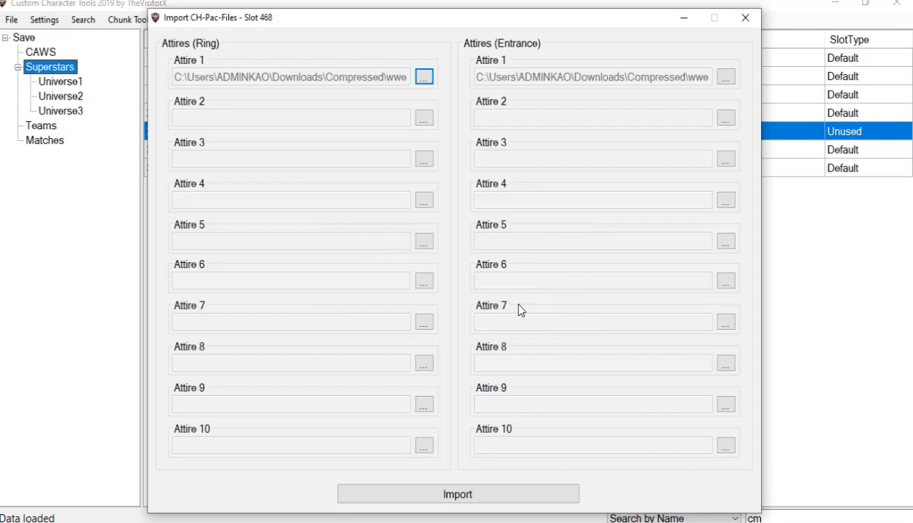
pyautogui.click(745, 18)
pyautogui.click(178, 21)
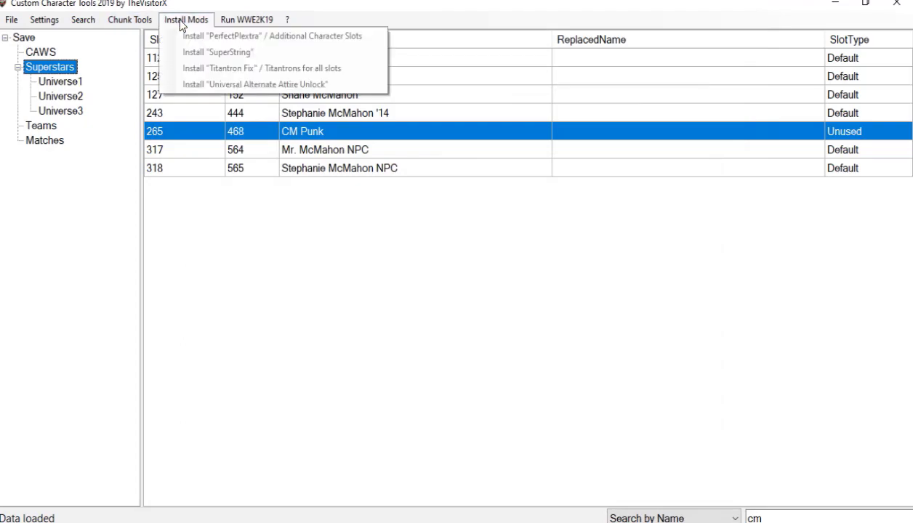
pyautogui.click(212, 194)
pyautogui.click(186, 22)
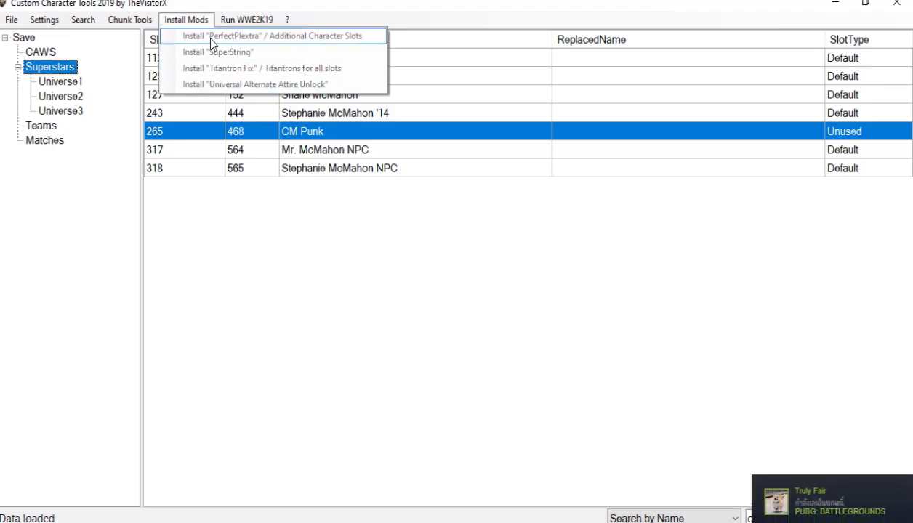
pyautogui.click(320, 194)
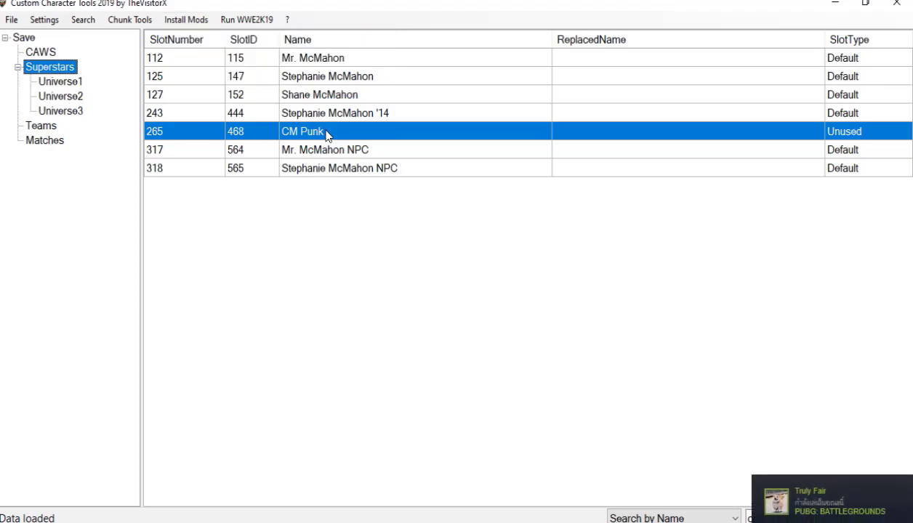
pyautogui.rightClick(325, 131)
pyautogui.click(259, 220)
# Clear the Chunk0.arc file.
pyautogui.click(130, 20)
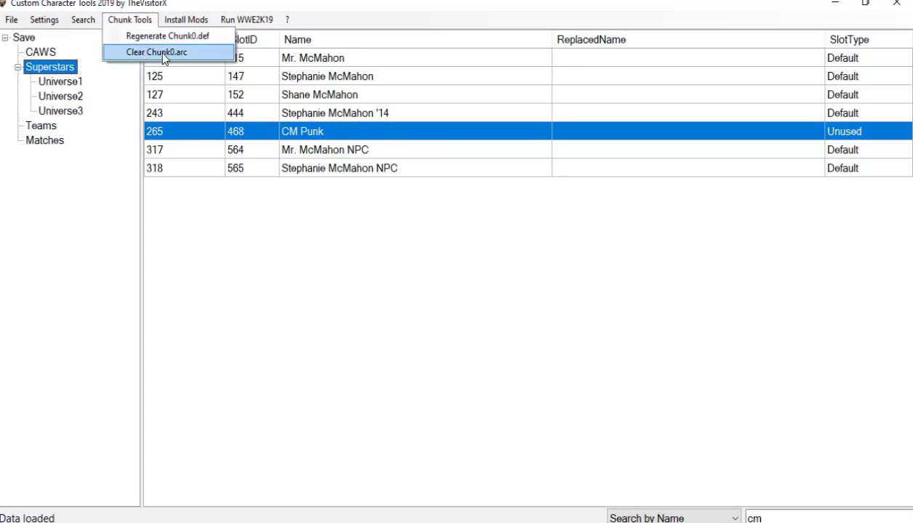
pyautogui.click(190, 51)
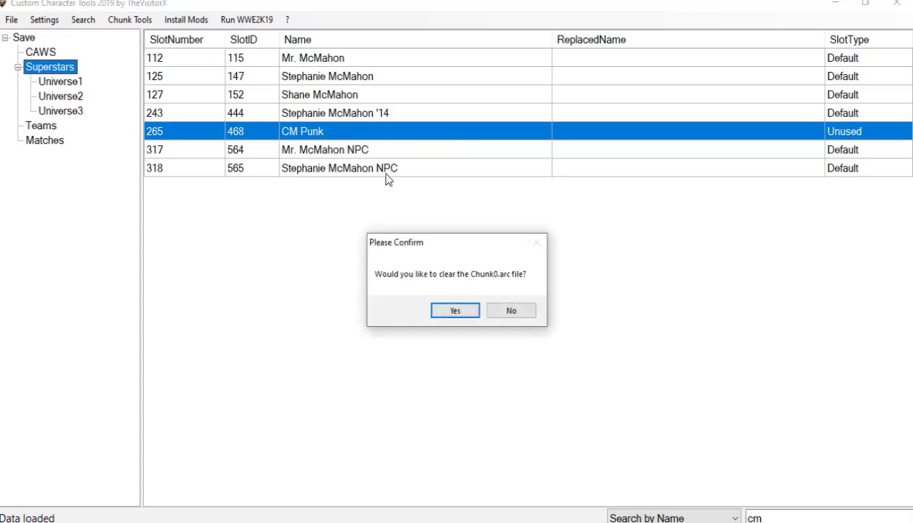
pyautogui.click(455, 311)
pyautogui.click(520, 311)
pyautogui.click(131, 20)
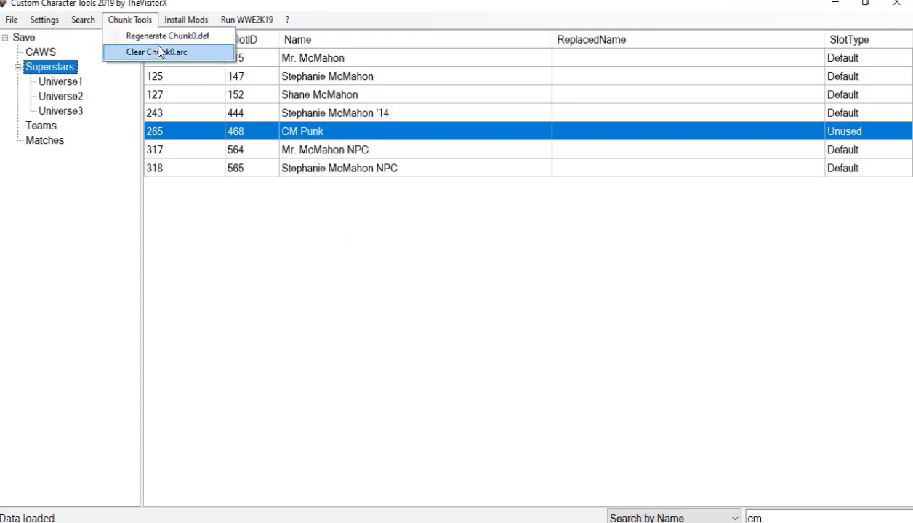
# Open the Render import for the CM Punk slot and load cm punk1.dds from the test folder on the Desktop.
pyautogui.rightClick(399, 127)
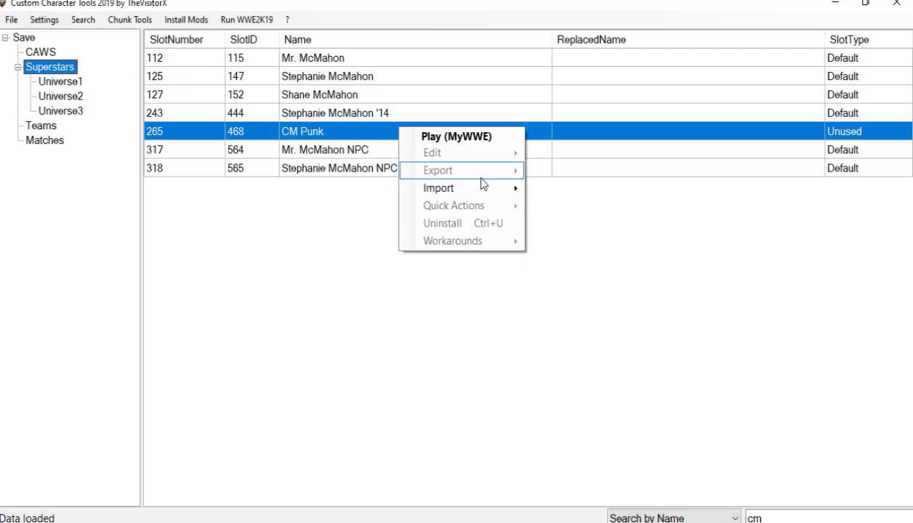
pyautogui.moveTo(484, 189)
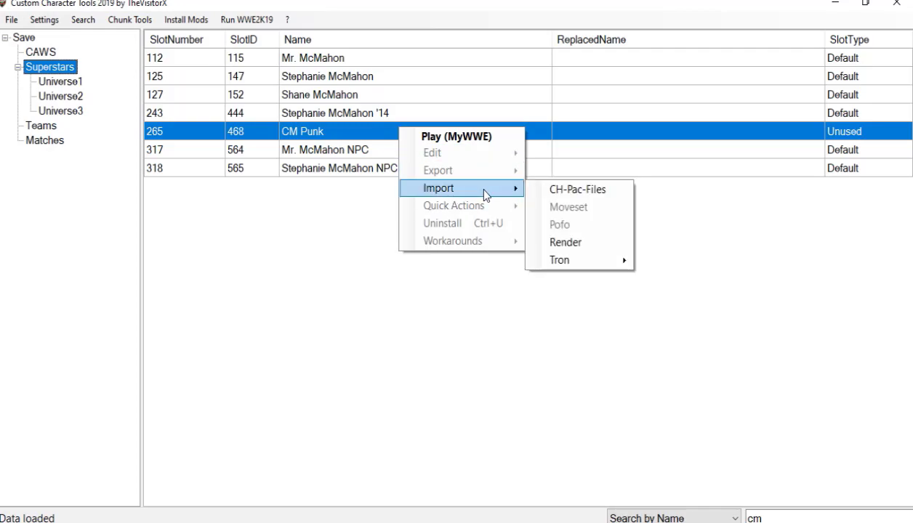
pyautogui.click(581, 243)
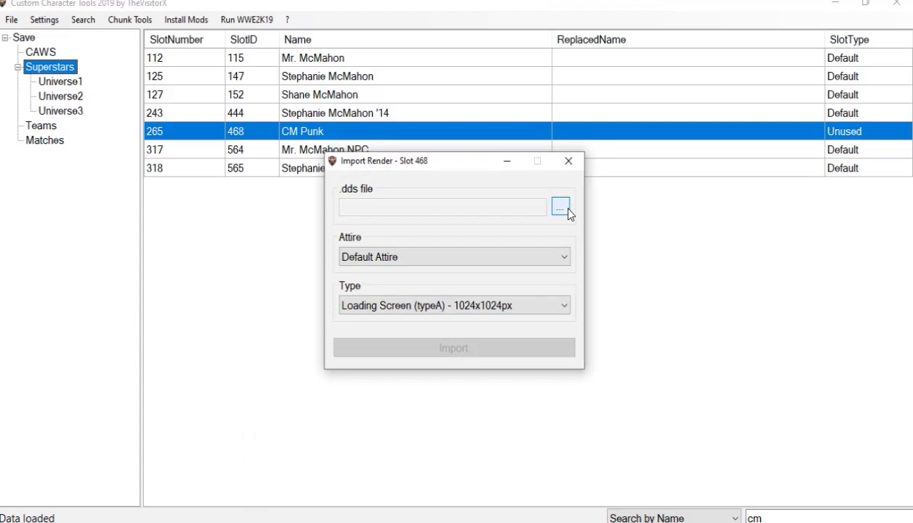
pyautogui.click(567, 210)
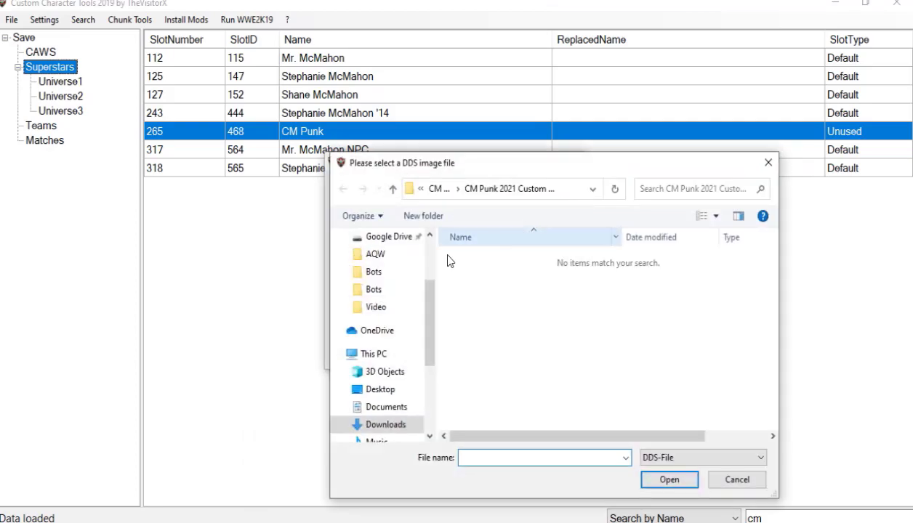
pyautogui.scroll(3, 408, 287)
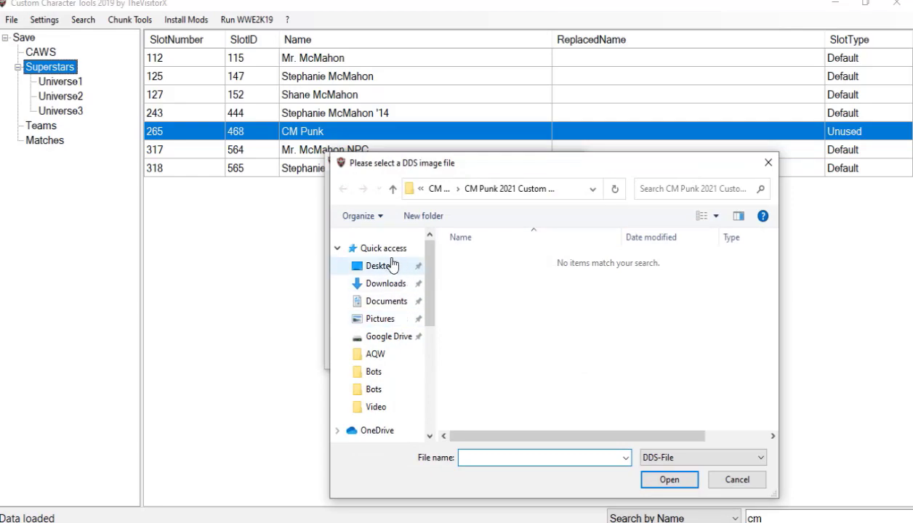
pyautogui.click(396, 266)
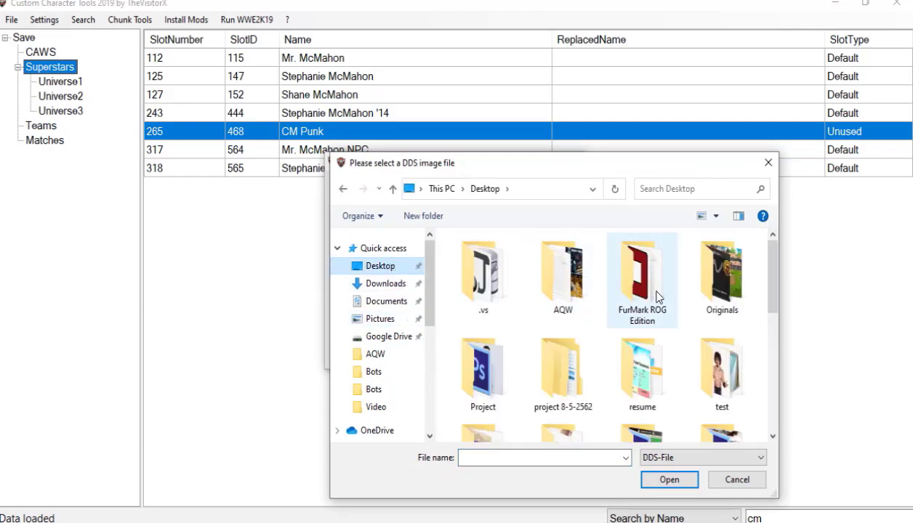
pyautogui.scroll(-1, 770, 282)
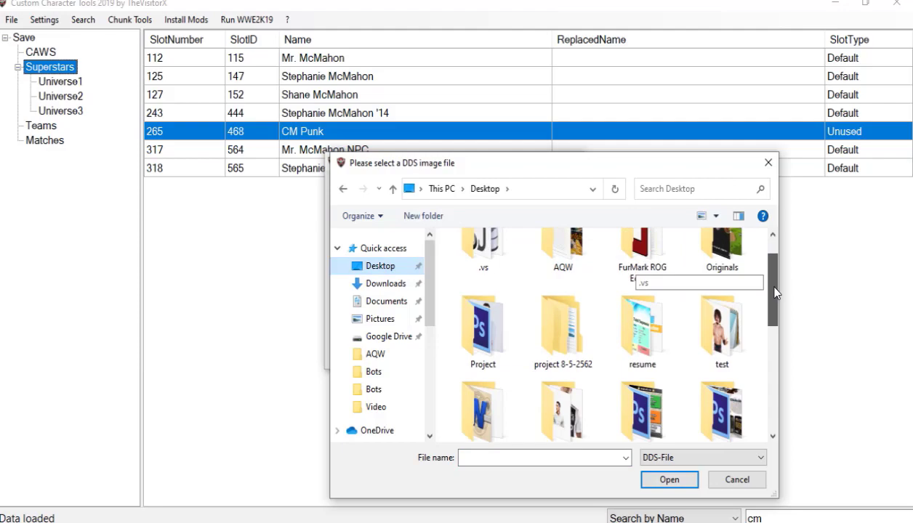
pyautogui.doubleClick(723, 323)
pyautogui.scroll(-3, 659, 282)
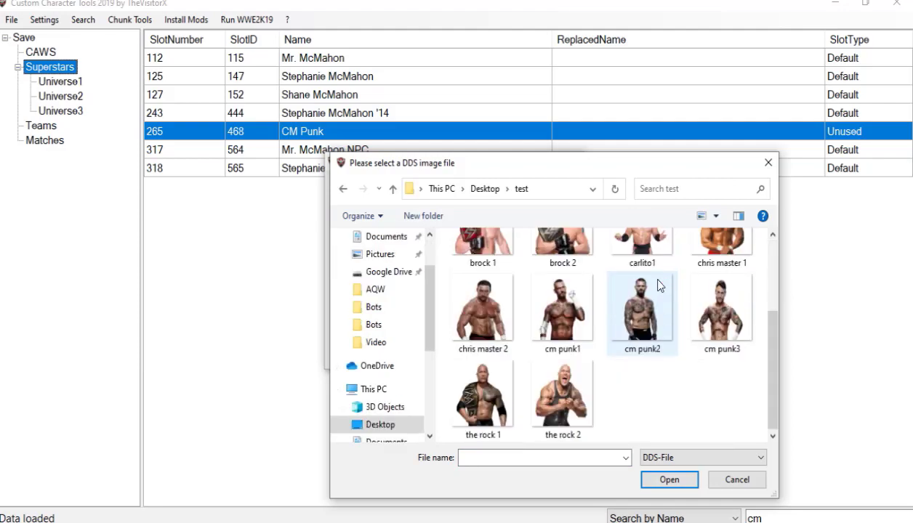
pyautogui.click(552, 314)
pyautogui.doubleClick(562, 303)
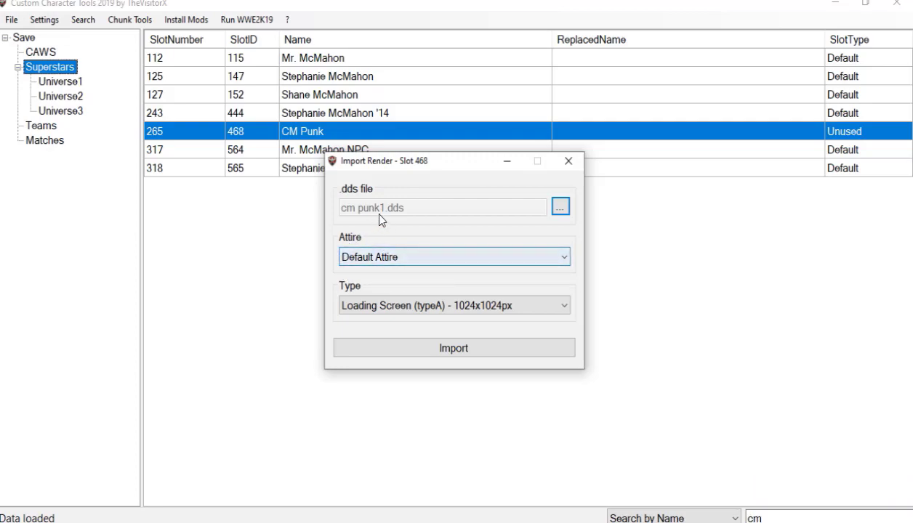
# Import the render for Default Attire as Loading Screen (typeA) - 1024x1024px.
pyautogui.click(372, 305)
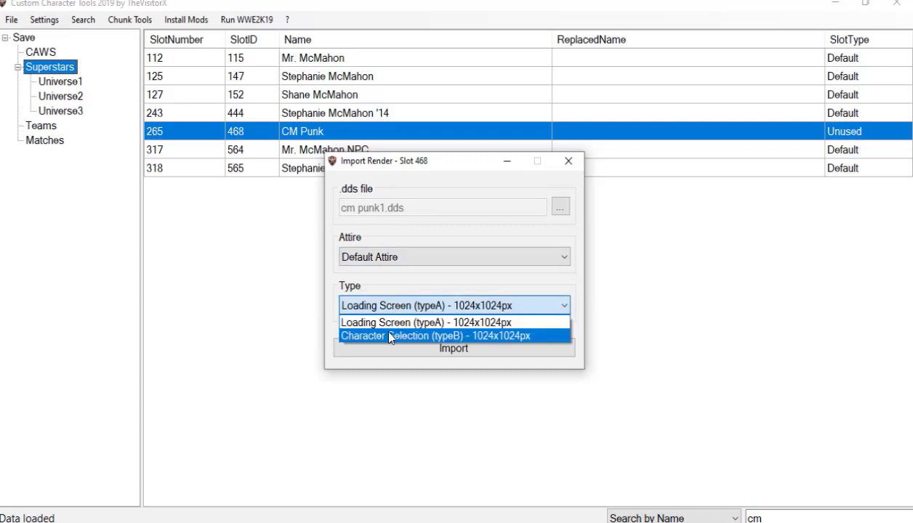
pyautogui.click(389, 322)
pyautogui.click(411, 351)
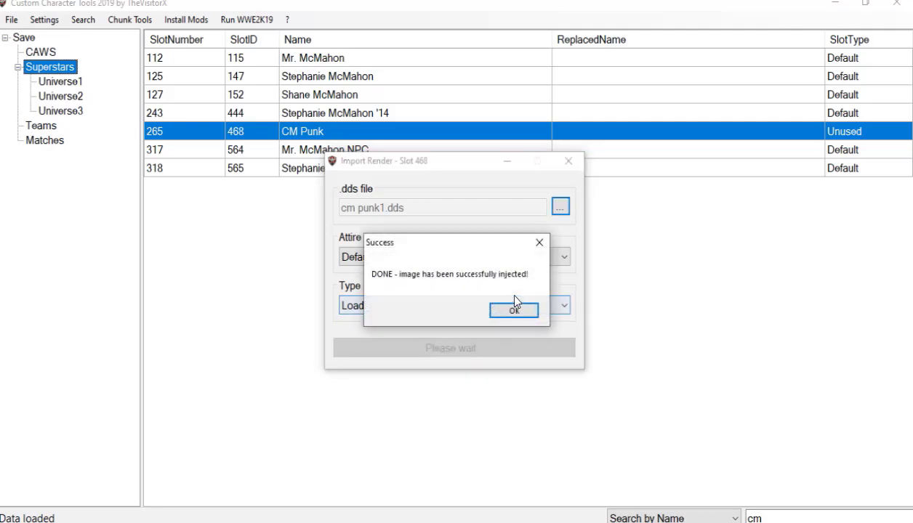
pyautogui.click(515, 310)
# Import the same render as Character Selection (typeB) - 1024x1024px and close the render import.
pyautogui.click(476, 308)
pyautogui.click(454, 334)
pyautogui.click(450, 354)
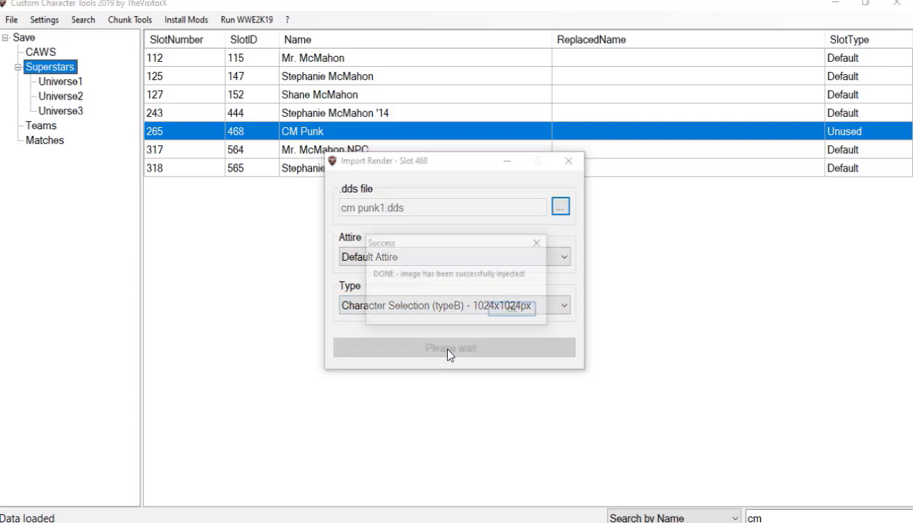
pyautogui.click(502, 311)
pyautogui.click(569, 161)
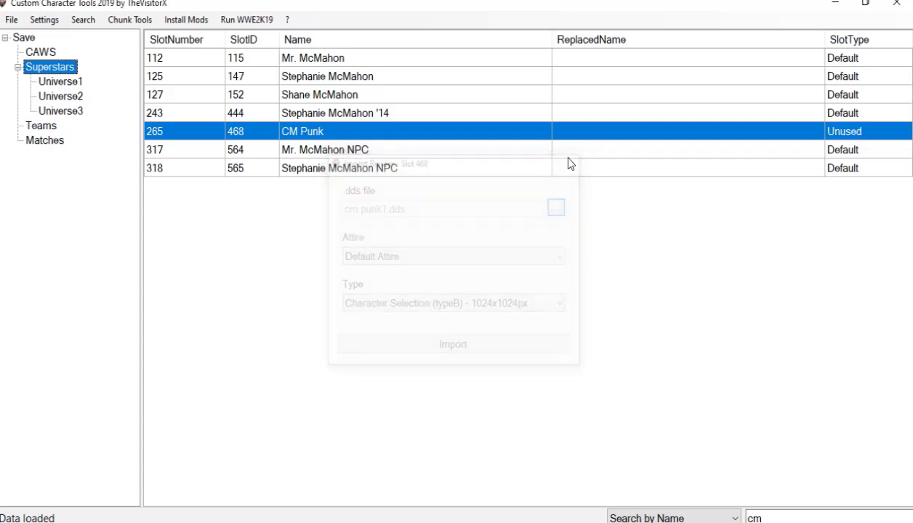
pyautogui.rightClick(404, 139)
pyautogui.moveTo(451, 200)
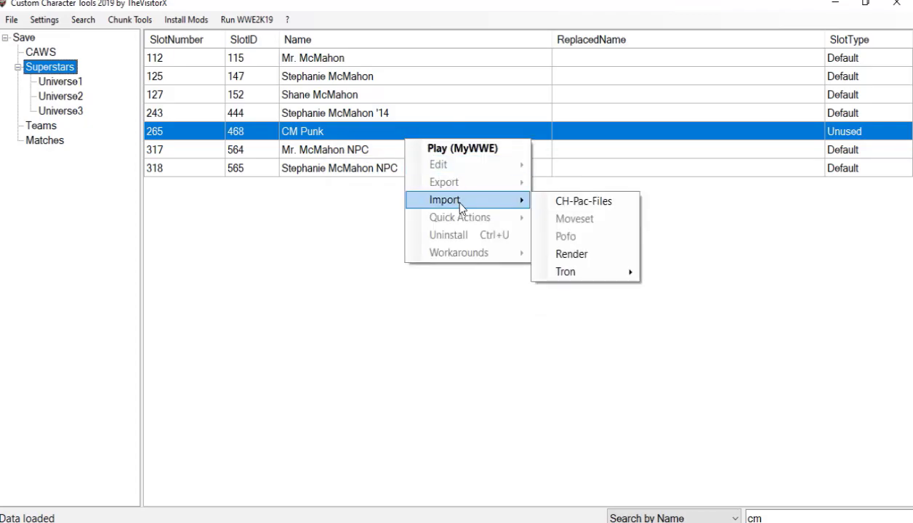
pyautogui.moveTo(575, 270)
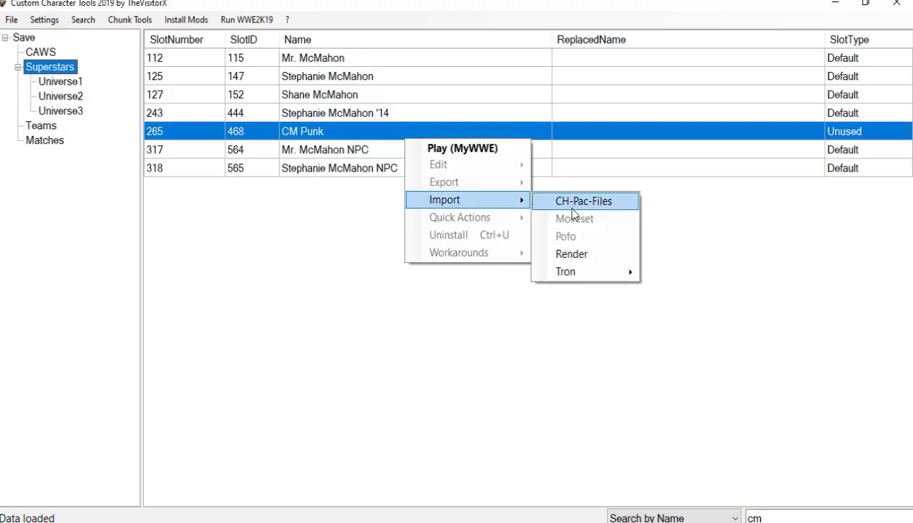
pyautogui.click(666, 231)
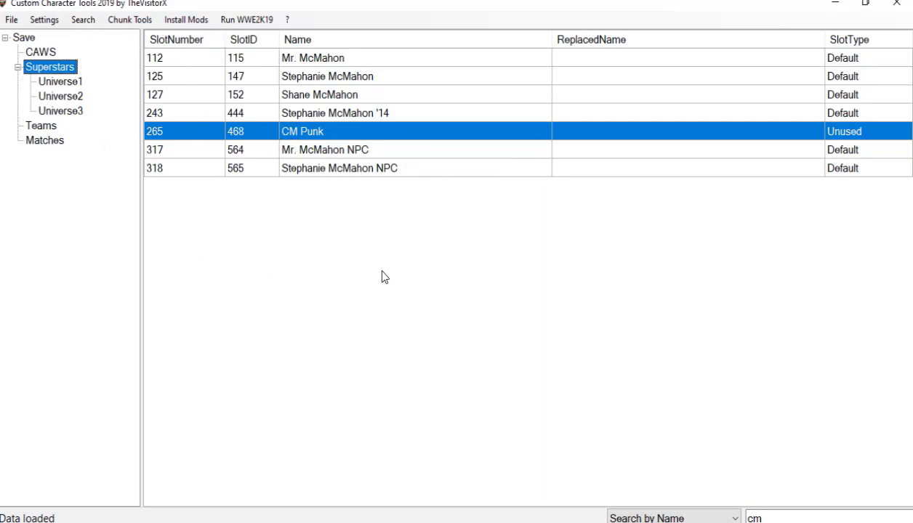
# Clear the Chunk0.arc file again after the render imports.
pyautogui.click(129, 20)
pyautogui.click(151, 51)
pyautogui.click(421, 316)
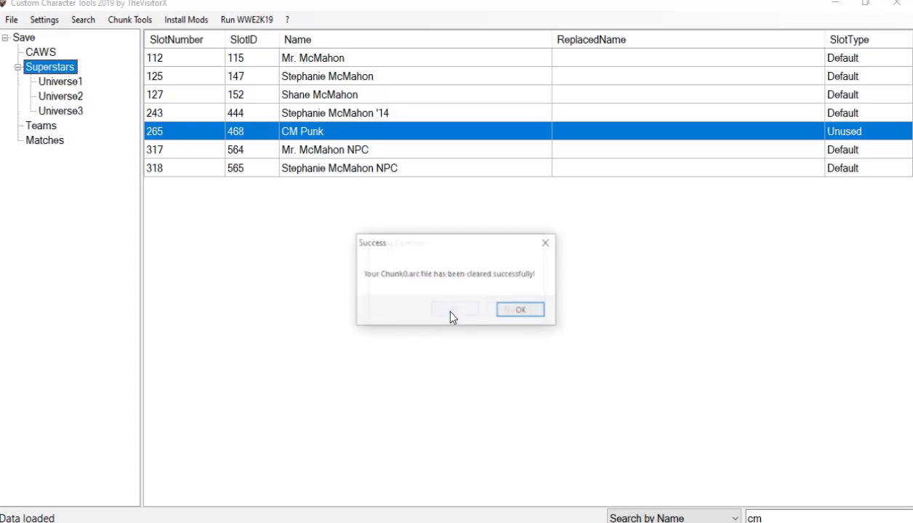
pyautogui.click(514, 313)
# Regenerate the Chunk0.def file in Full mode and close the regenerator.
pyautogui.click(129, 20)
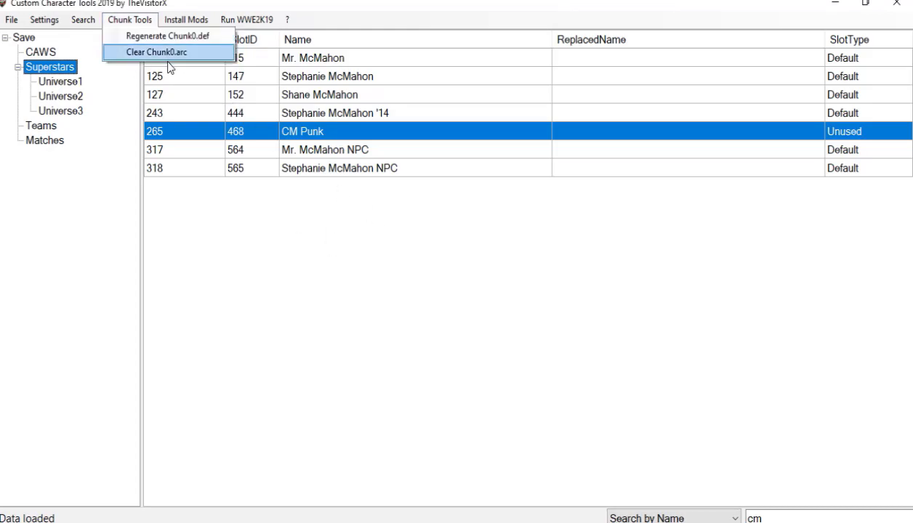
pyautogui.click(165, 35)
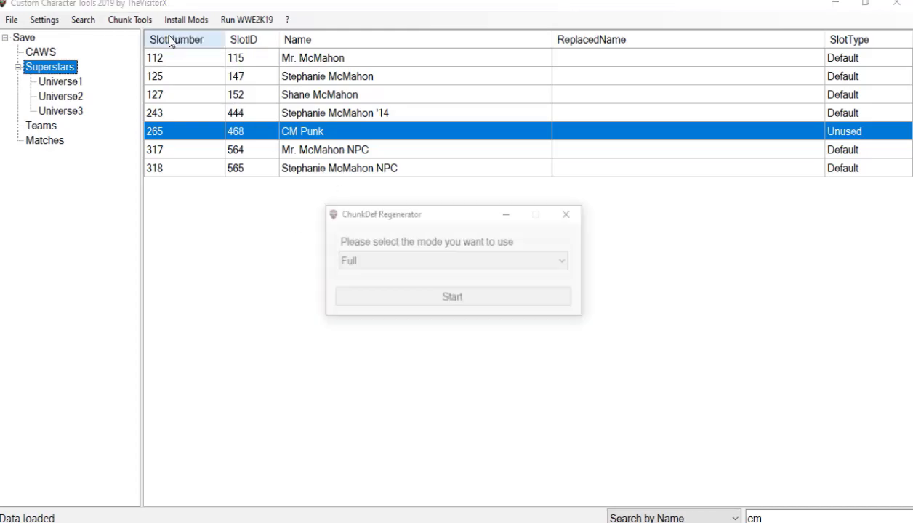
pyautogui.click(403, 294)
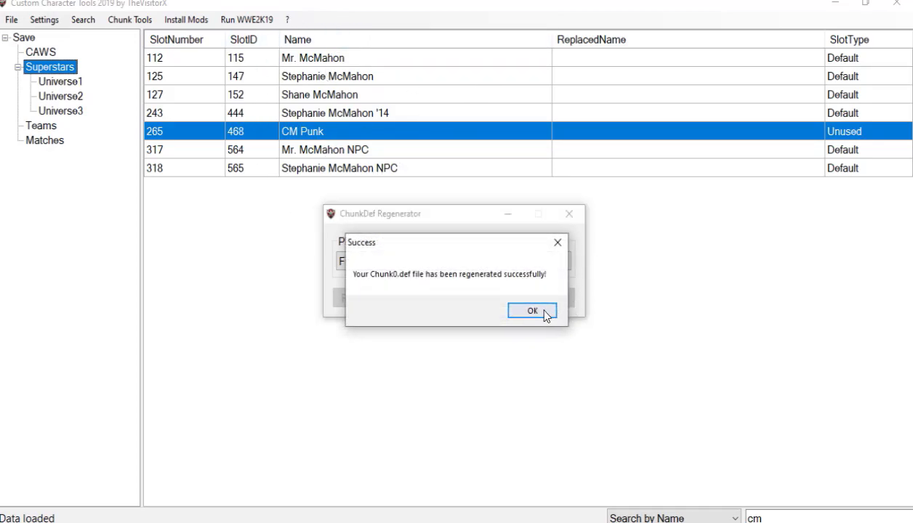
pyautogui.click(546, 314)
pyautogui.click(570, 216)
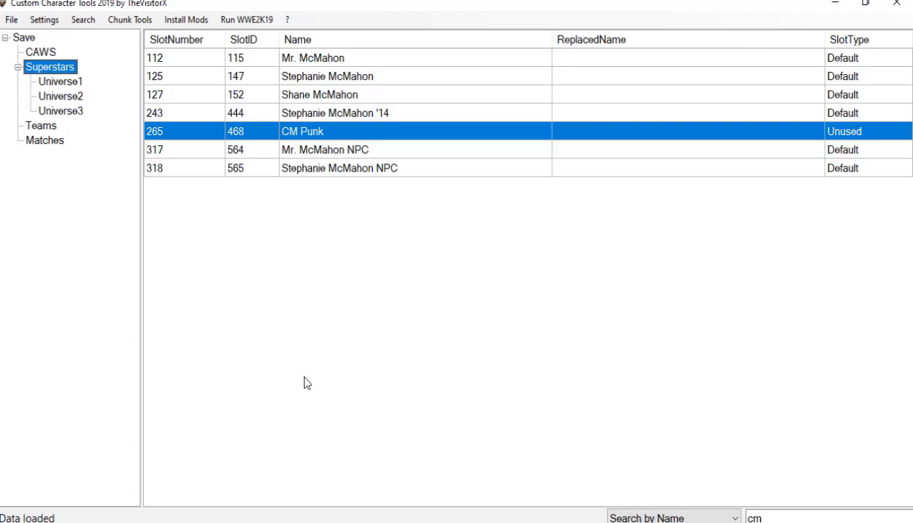
# Run WWE 2K19 and return to the Custom Character Tools window while the game loads.
pyautogui.click(221, 21)
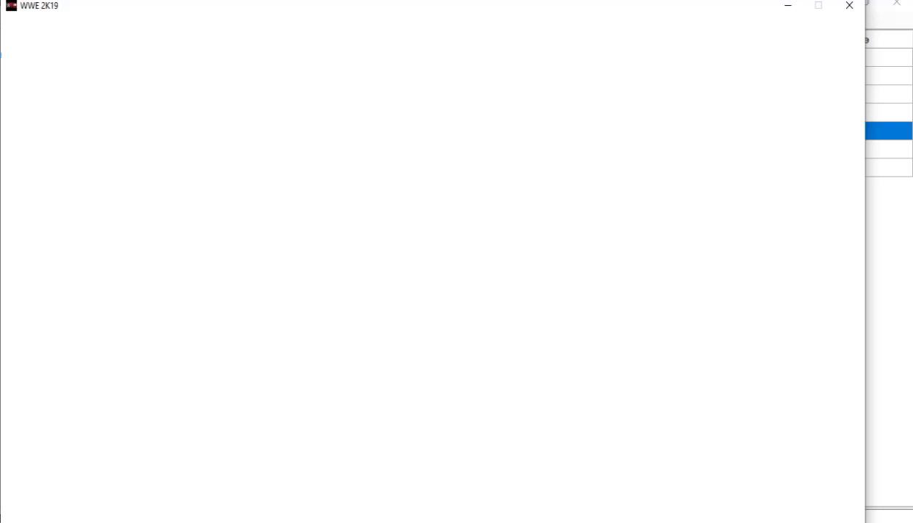
pyautogui.press('super')
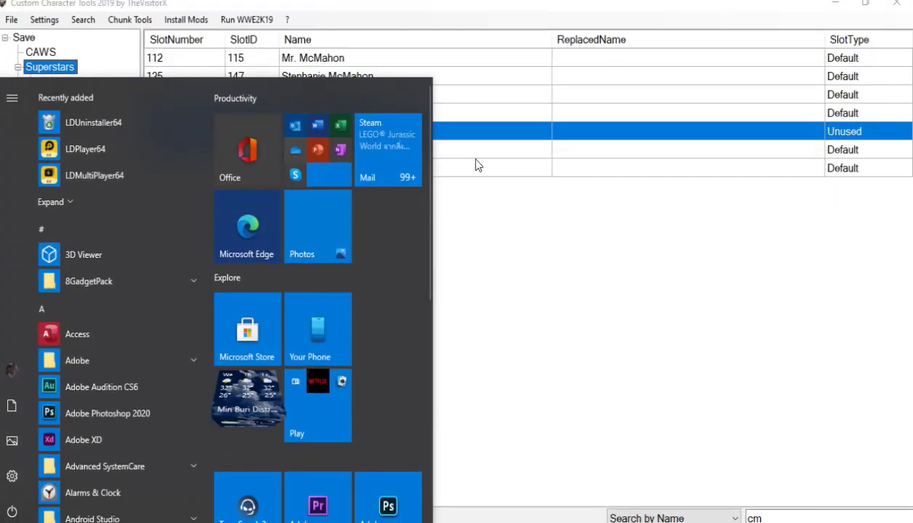
pyautogui.click(653, 273)
pyautogui.click(746, 516)
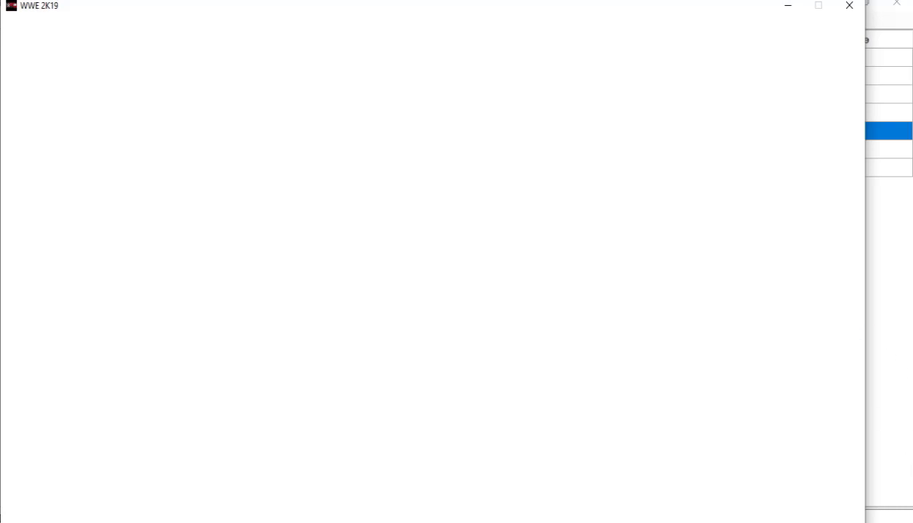
pyautogui.press('super')
pyautogui.click(795, 340)
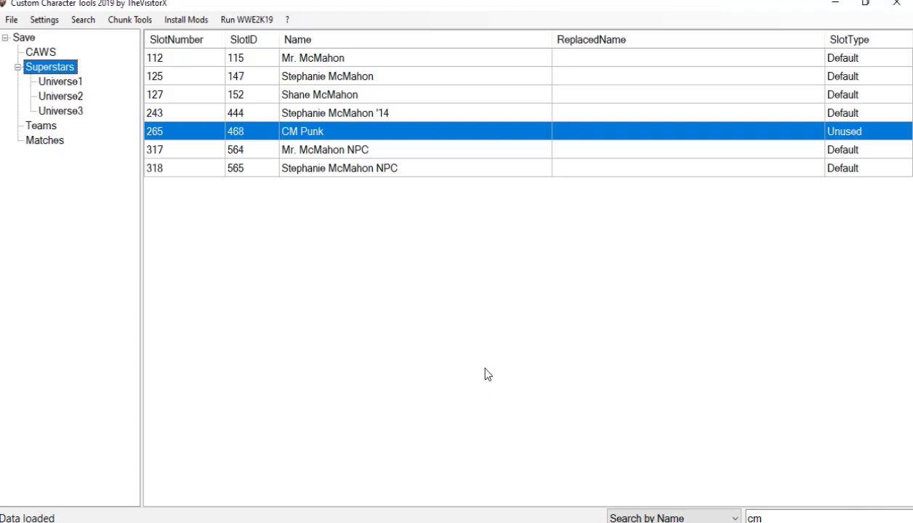
# Switch to Chrome and review the CM Punk 2021 mod page on ProWrestlingMods.
pyautogui.moveTo(343, 522)
pyautogui.click(342, 483)
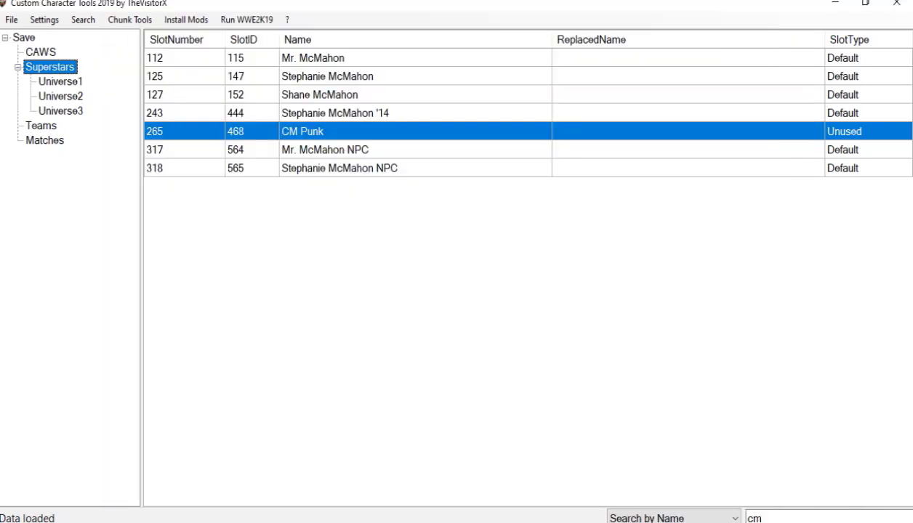
pyautogui.click(343, 522)
pyautogui.hotkey('alt', 'Tab')
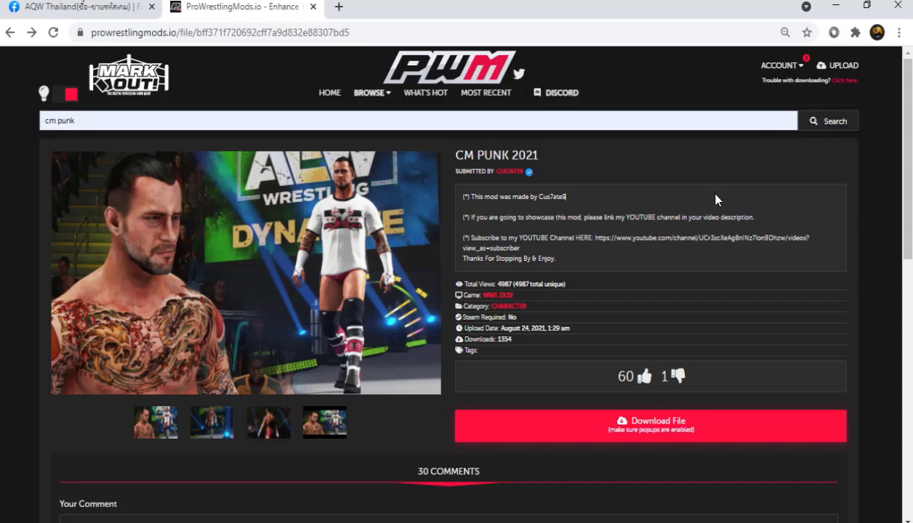
pyautogui.scroll(-3, 690, 218)
pyautogui.scroll(3, 661, 233)
# Search ProWrestlingMods for cm punk and browse the listed character, graphics and sound mods.
pyautogui.click(816, 125)
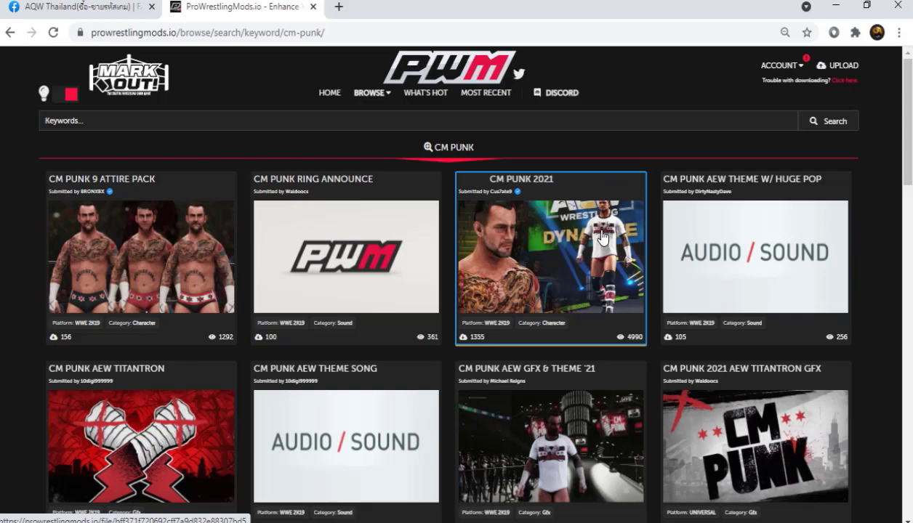
pyautogui.scroll(-1, 630, 230)
pyautogui.scroll(-3, 628, 228)
pyautogui.scroll(3, 546, 198)
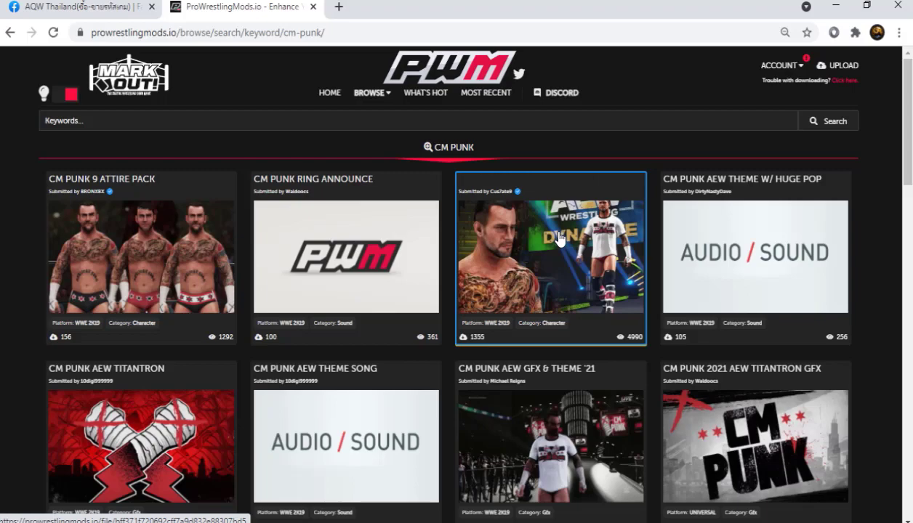
pyautogui.scroll(-4, 558, 239)
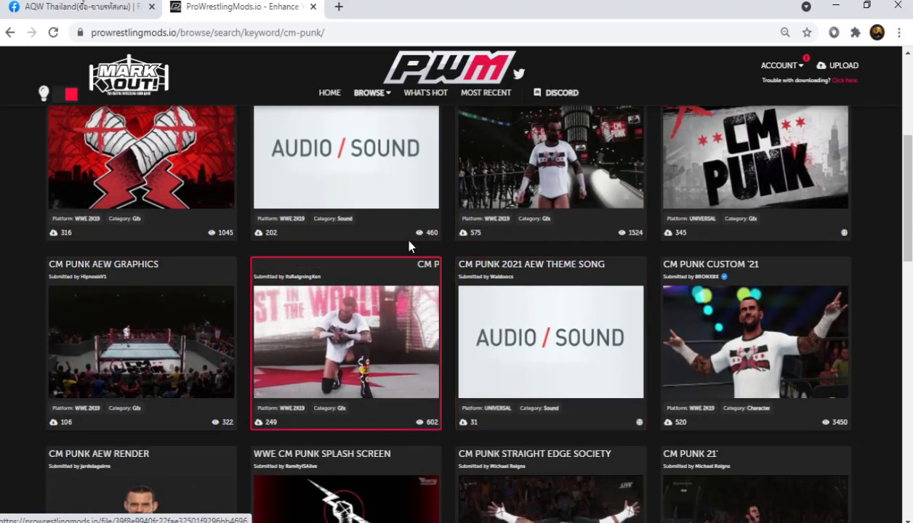
pyautogui.scroll(-2, 411, 222)
pyautogui.scroll(1, 410, 221)
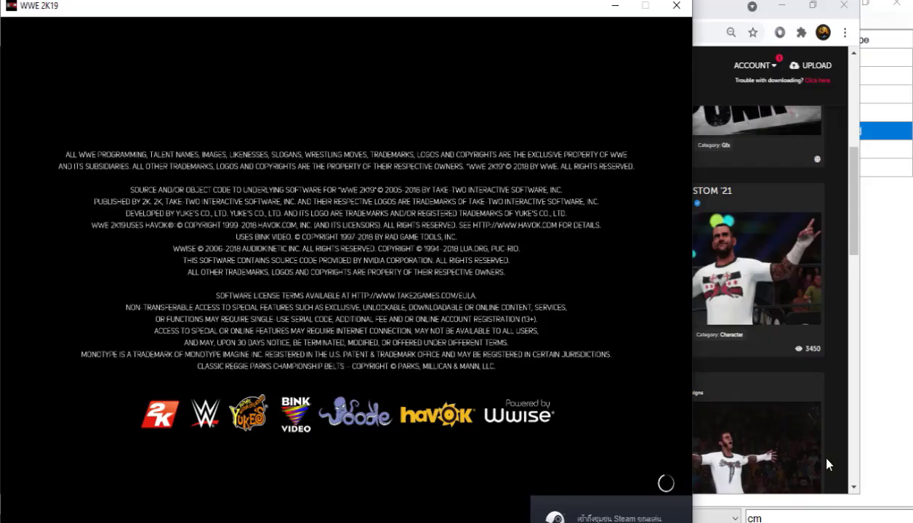
# Lower the WWE 2K19 volume in the Windows volume mixer and close the mixer.
pyautogui.press('super')
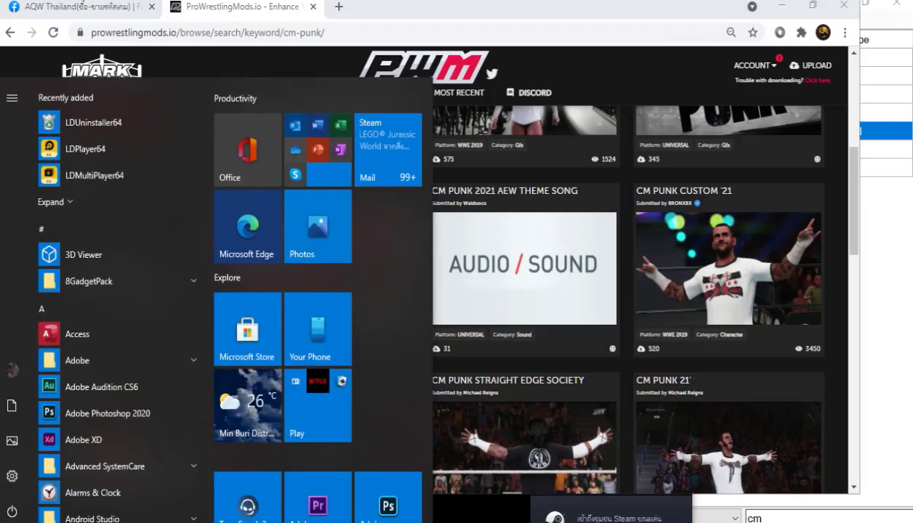
pyautogui.rightClick(780, 511)
pyautogui.click(770, 522)
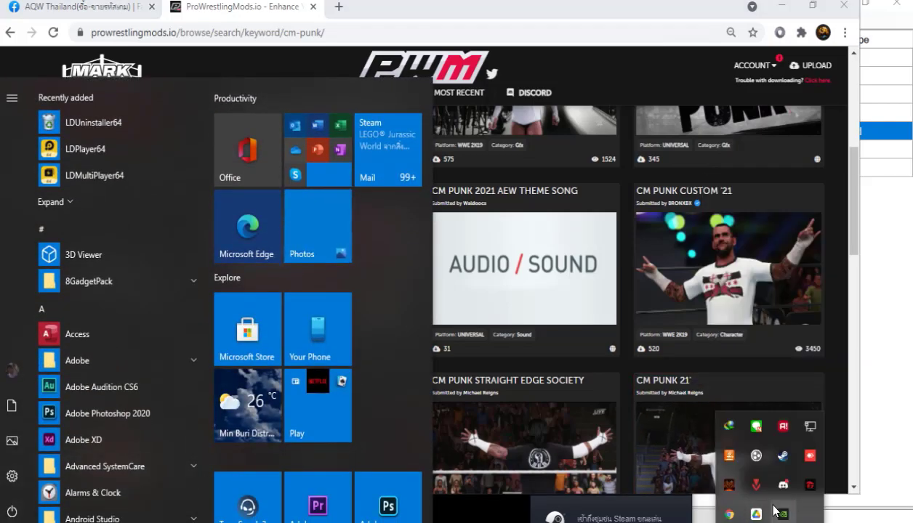
pyautogui.rightClick(733, 521)
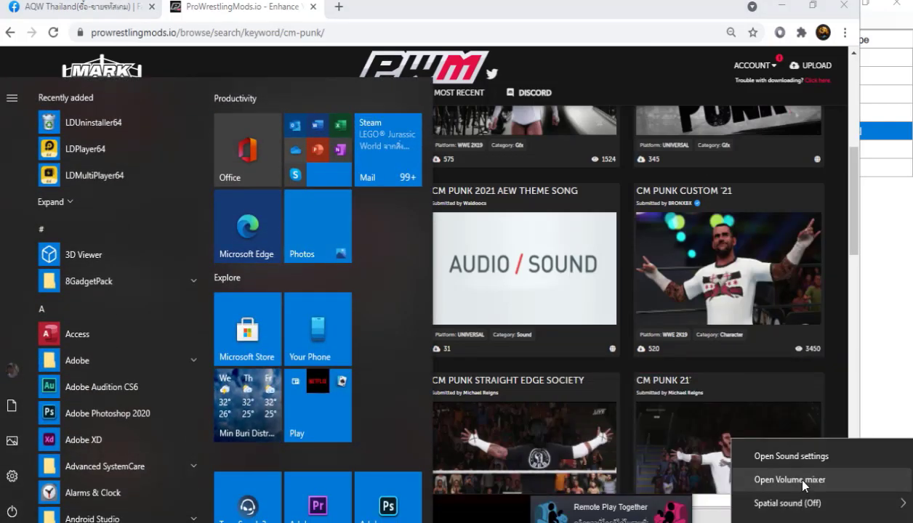
pyautogui.click(804, 486)
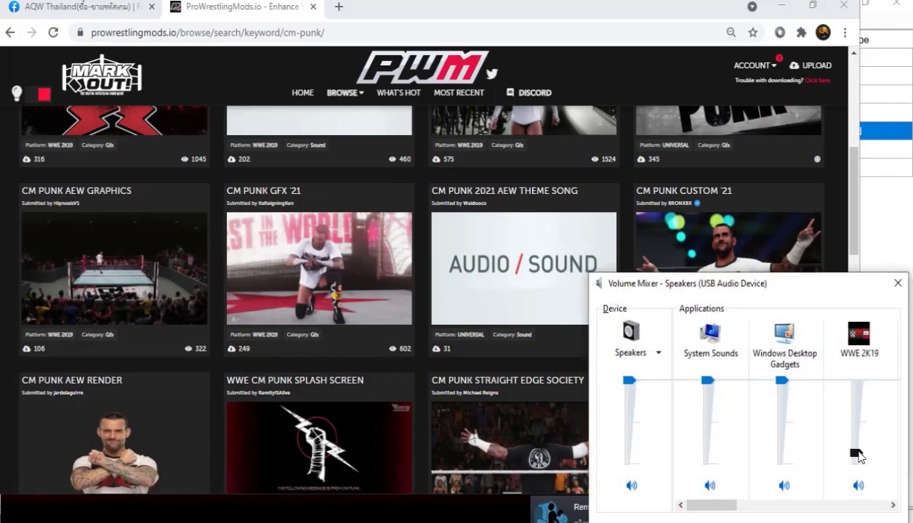
pyautogui.click(897, 284)
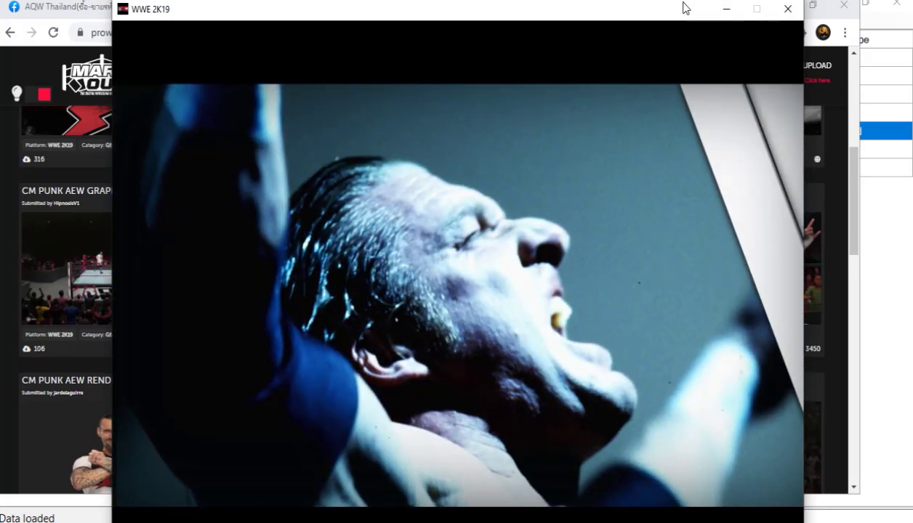
# Move the loading WWE 2K19 window slightly and return to the cm punk search results in a maximized Chrome window.
pyautogui.moveTo(683, 9); pyautogui.dragTo(676, 7)
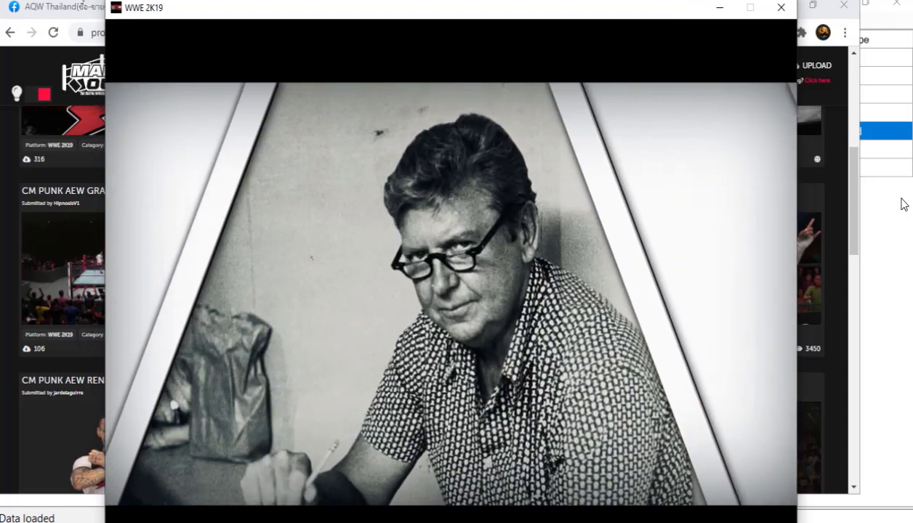
pyautogui.click(904, 205)
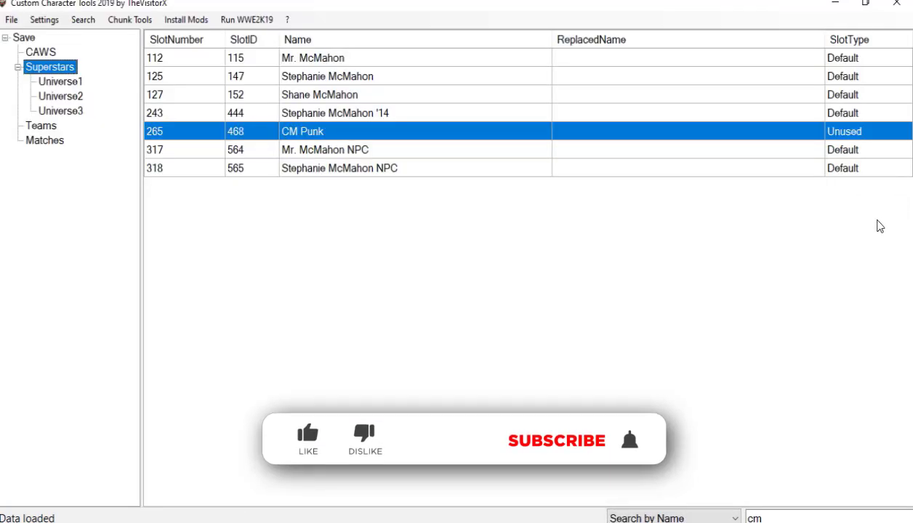
pyautogui.click(220, 473)
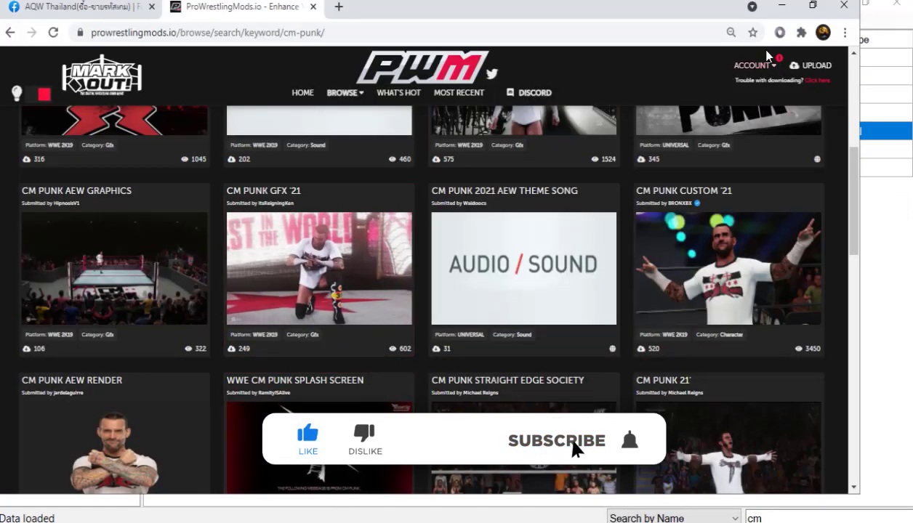
pyautogui.click(812, 6)
pyautogui.scroll(-1, 637, 266)
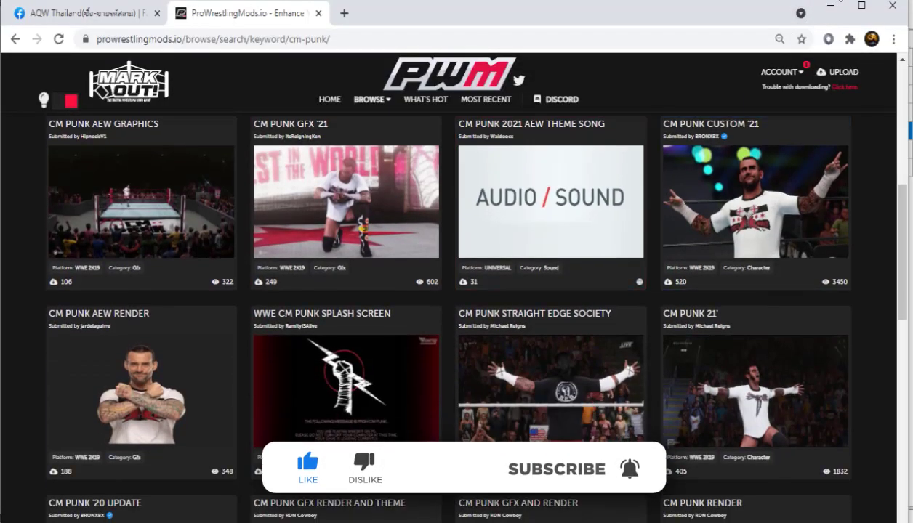
pyautogui.click(860, 6)
# Browse the cm punk mod results through page 2 and open the CM Punk Pofo/ Moveset mod page.
pyautogui.scroll(-2, 412, 288)
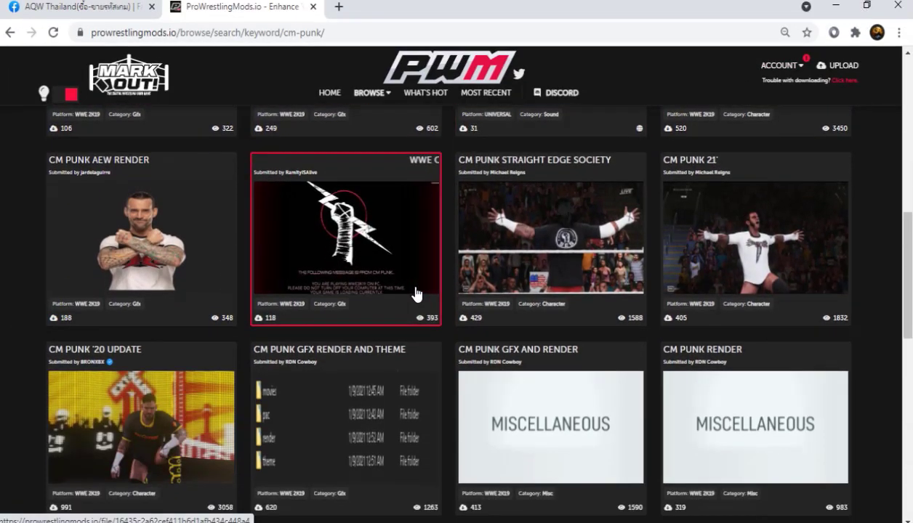
pyautogui.scroll(-2, 310, 343)
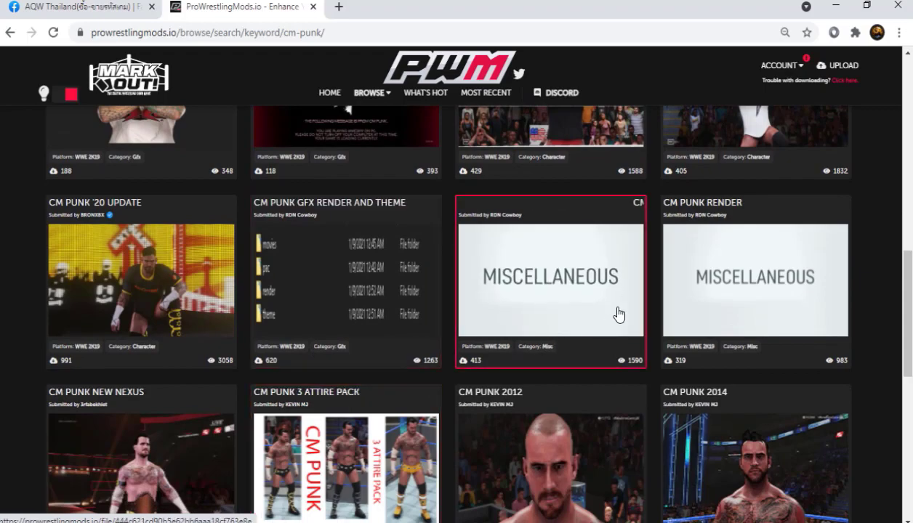
pyautogui.scroll(-1, 698, 284)
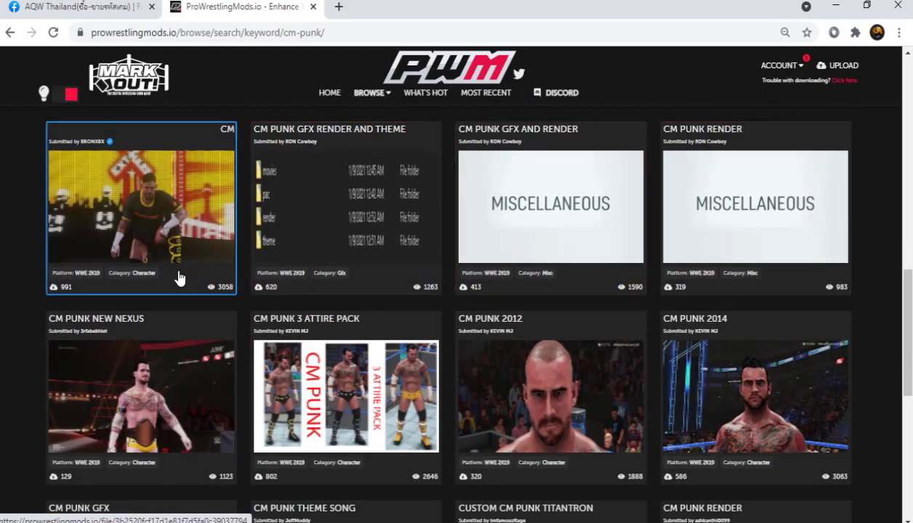
pyautogui.scroll(-2, 179, 279)
pyautogui.scroll(-2, 186, 278)
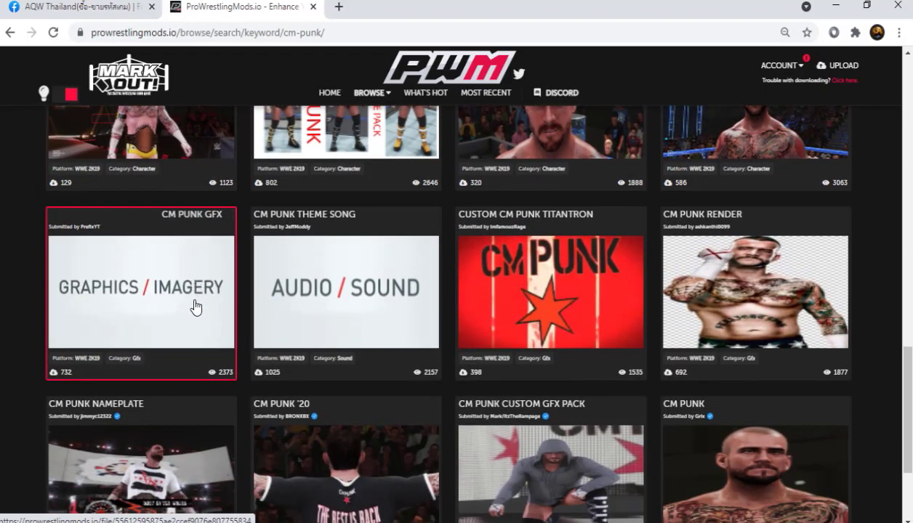
pyautogui.scroll(-2, 152, 287)
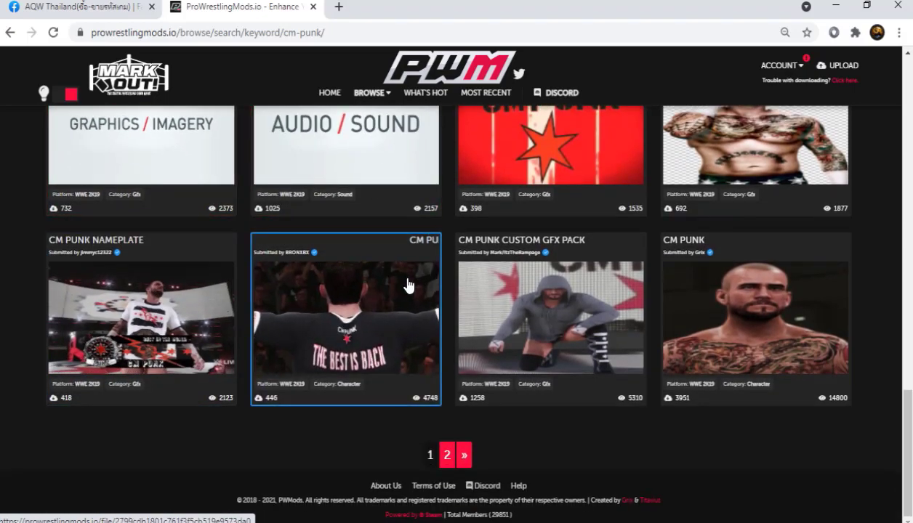
pyautogui.click(448, 450)
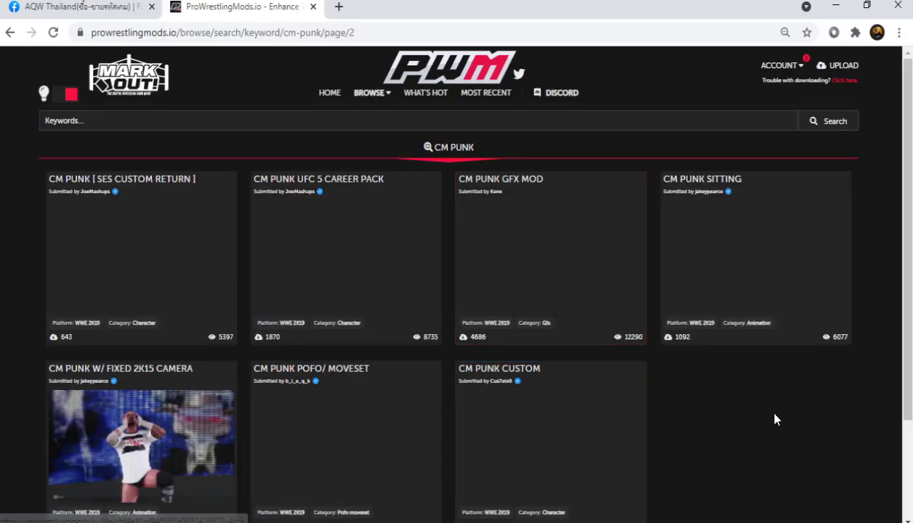
pyautogui.scroll(-2, 759, 402)
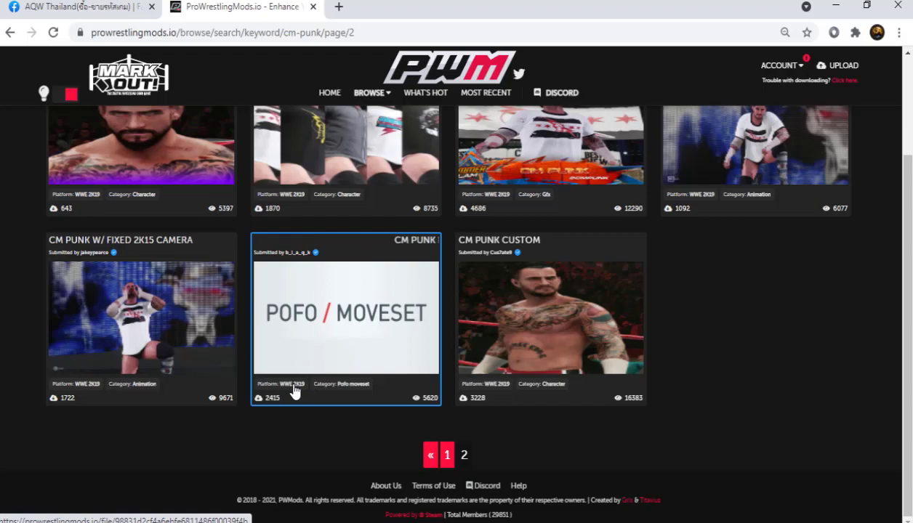
pyautogui.click(314, 311)
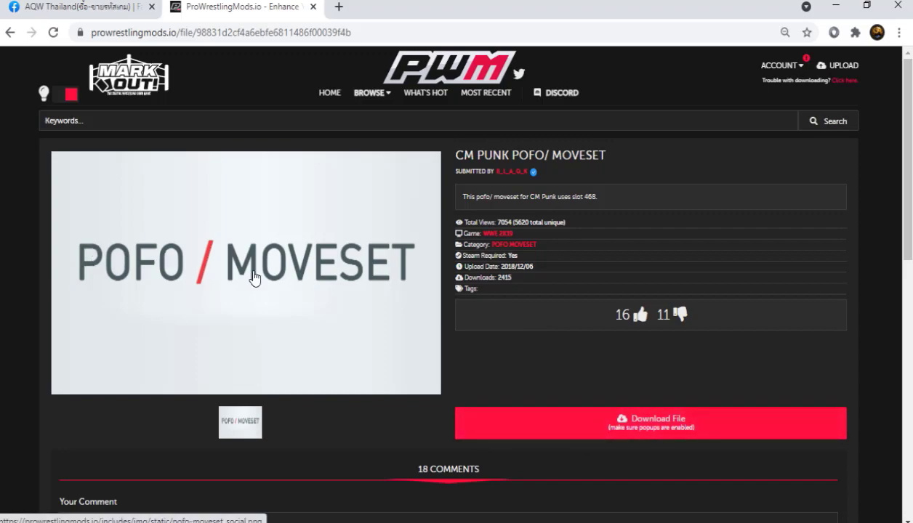
# Download CM Punk Pofo & Moveset.rar into the wwe 2k mod folder and dismiss the download dialog.
pyautogui.click(623, 410)
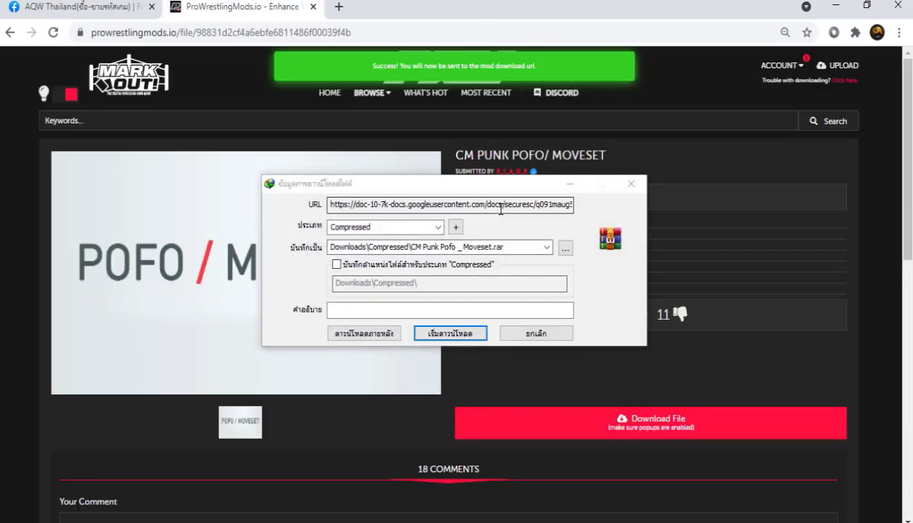
pyautogui.click(564, 249)
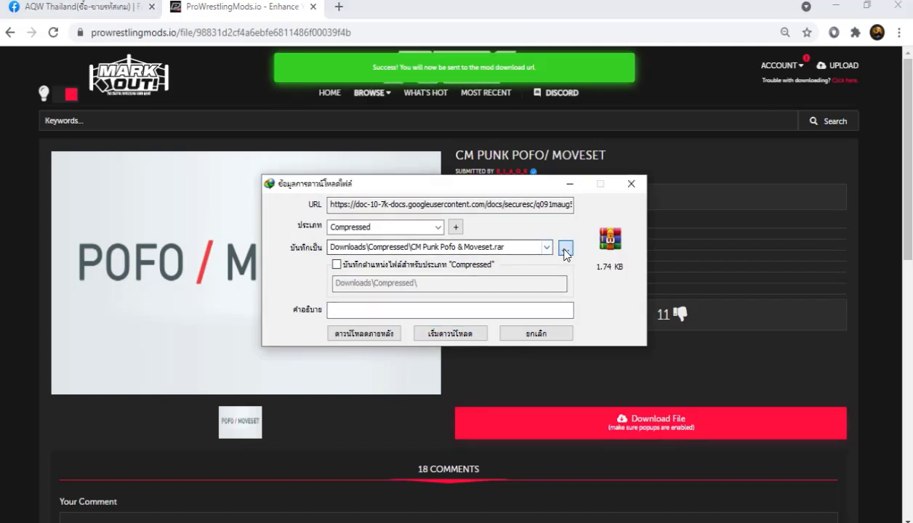
pyautogui.doubleClick(423, 274)
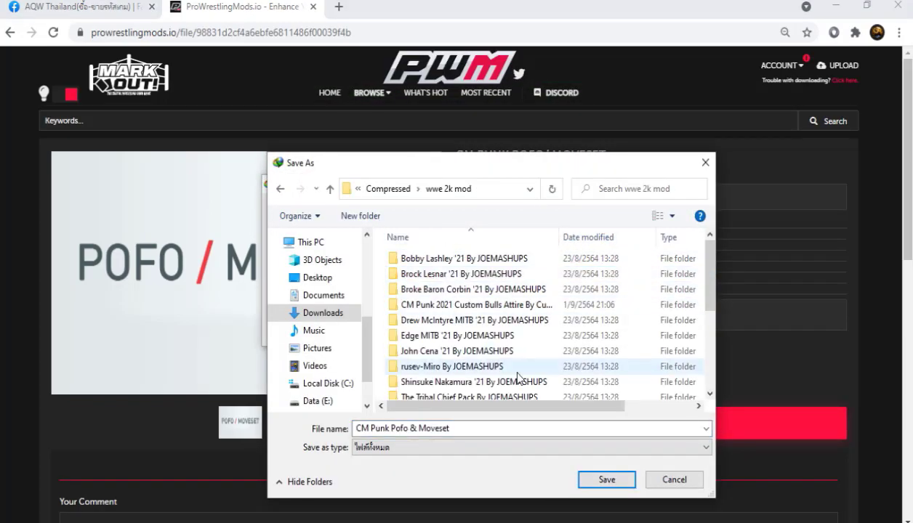
pyautogui.click(604, 480)
pyautogui.click(454, 333)
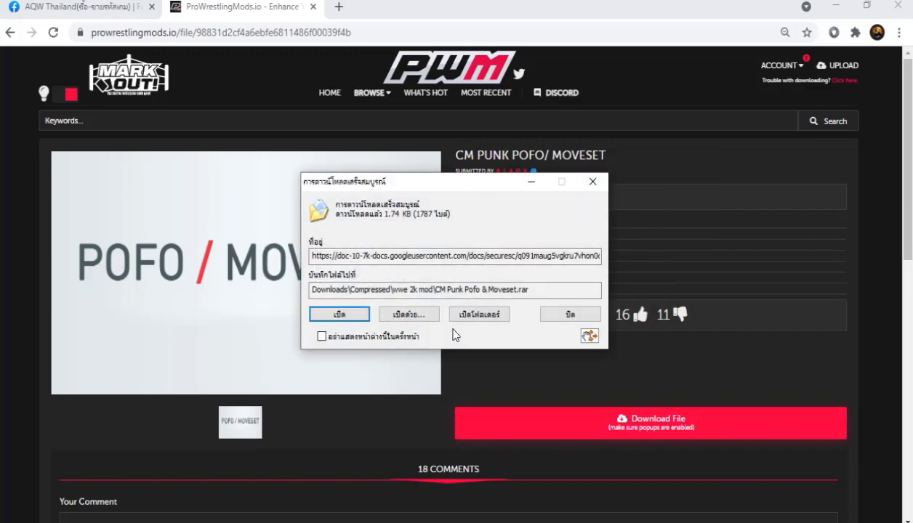
pyautogui.click(568, 320)
# Extract the CM Punk Pofo & Moveset archive into its own folder inside wwe 2k mod.
pyautogui.moveTo(140, 521)
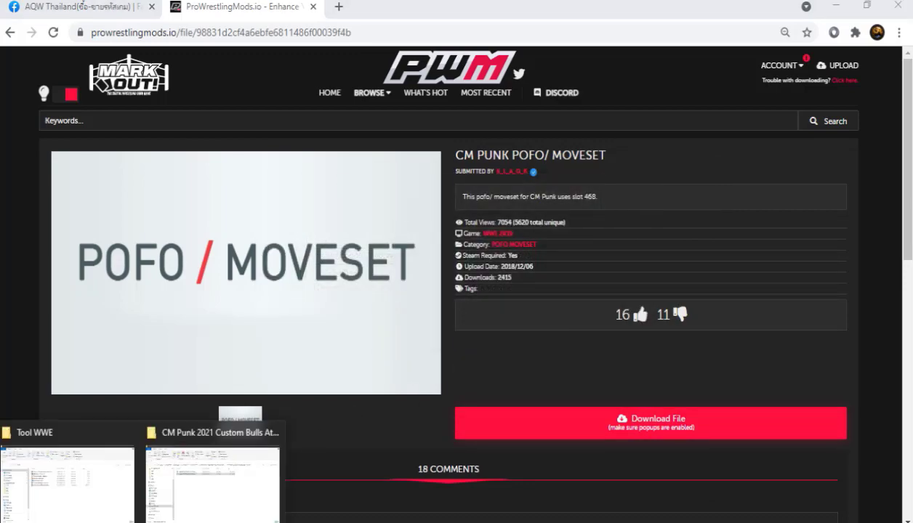
pyautogui.click(189, 484)
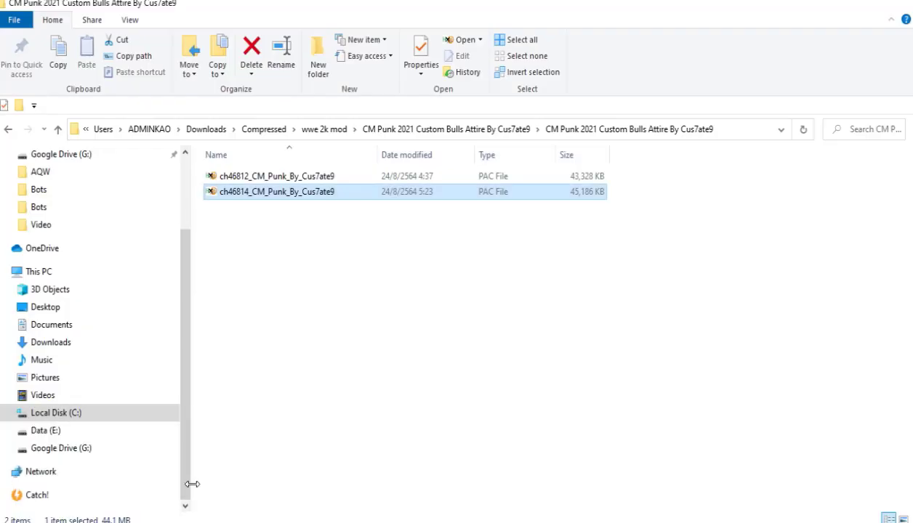
pyautogui.click(8, 130)
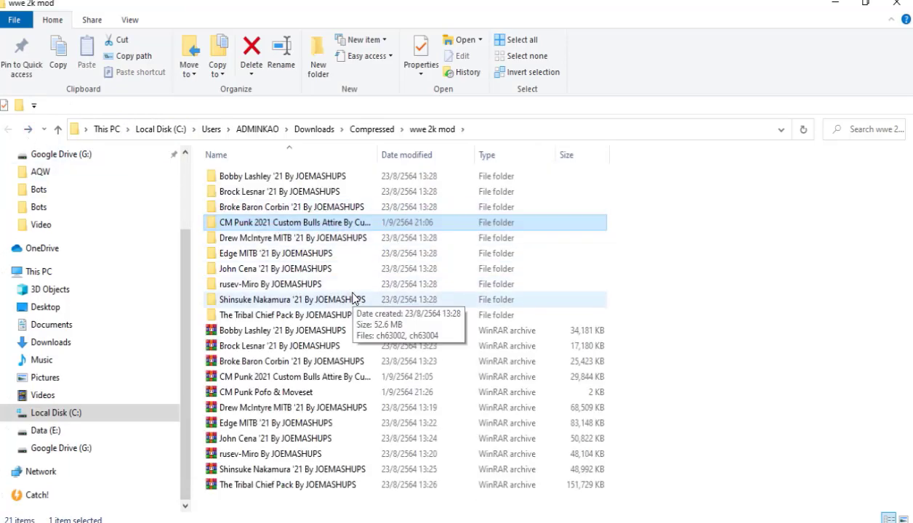
pyautogui.click(288, 392)
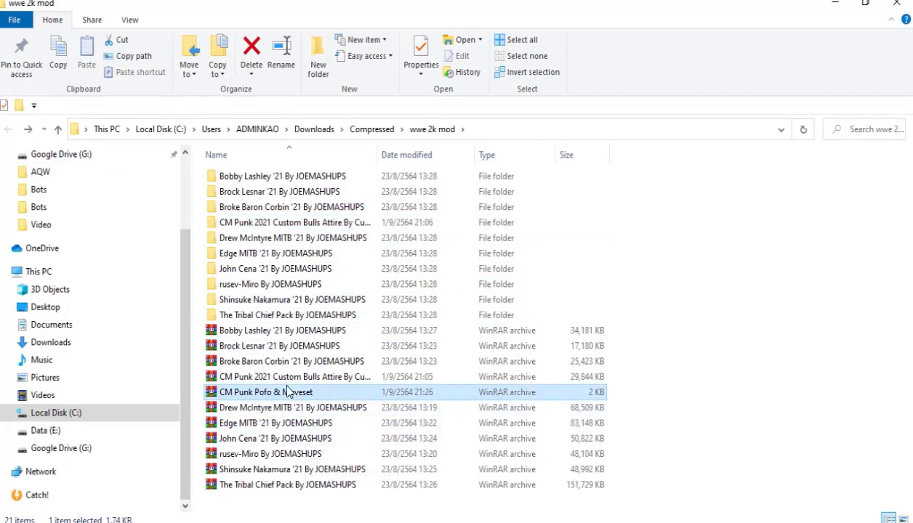
pyautogui.rightClick(288, 386)
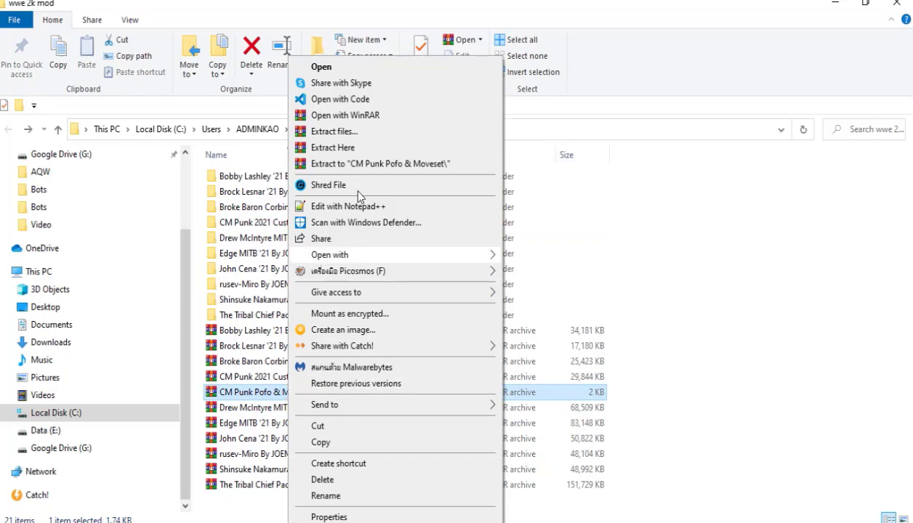
pyautogui.click(370, 165)
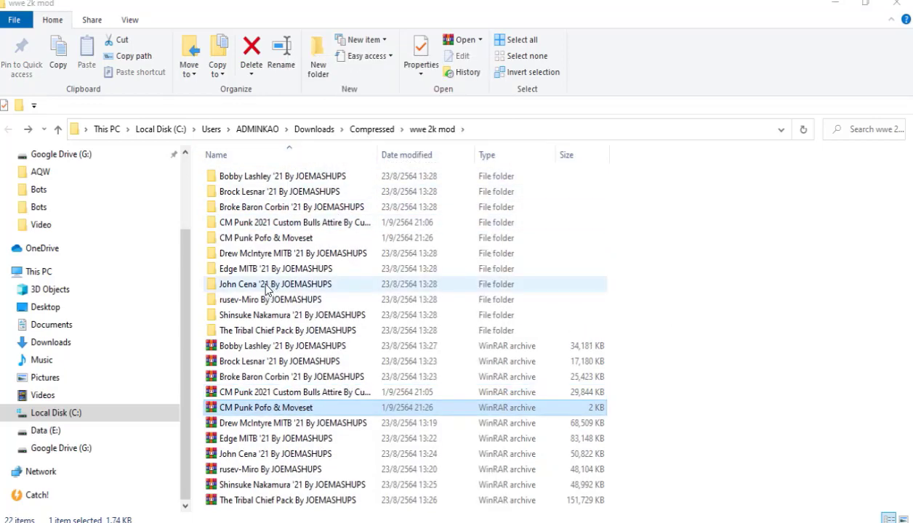
# Open the extracted CM Punk Pofo & Moveset folder and examine its moveset and pofo files.
pyautogui.click(265, 242)
pyautogui.doubleClick(266, 241)
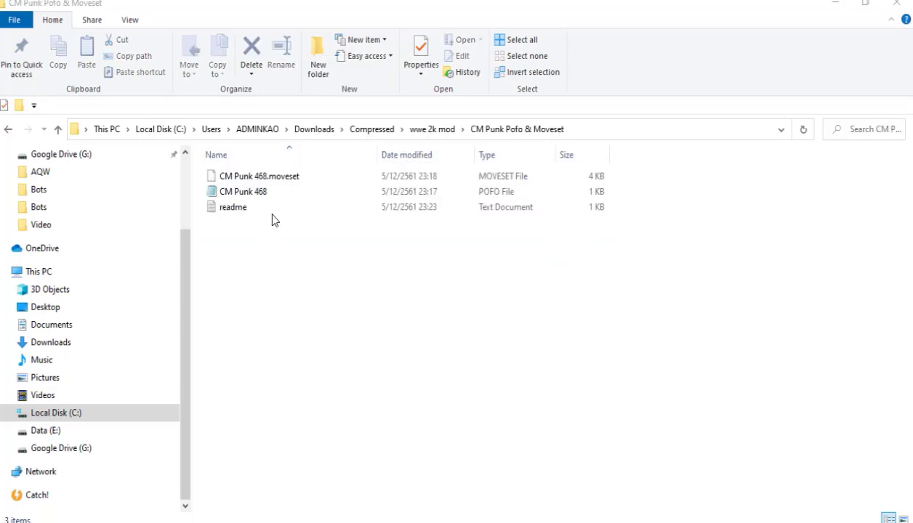
pyautogui.click(290, 178)
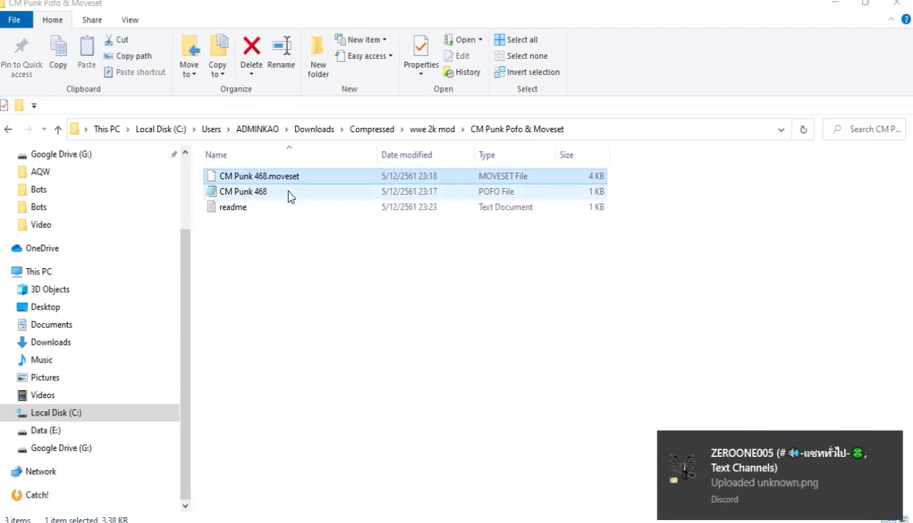
pyautogui.click(283, 191)
pyautogui.click(378, 289)
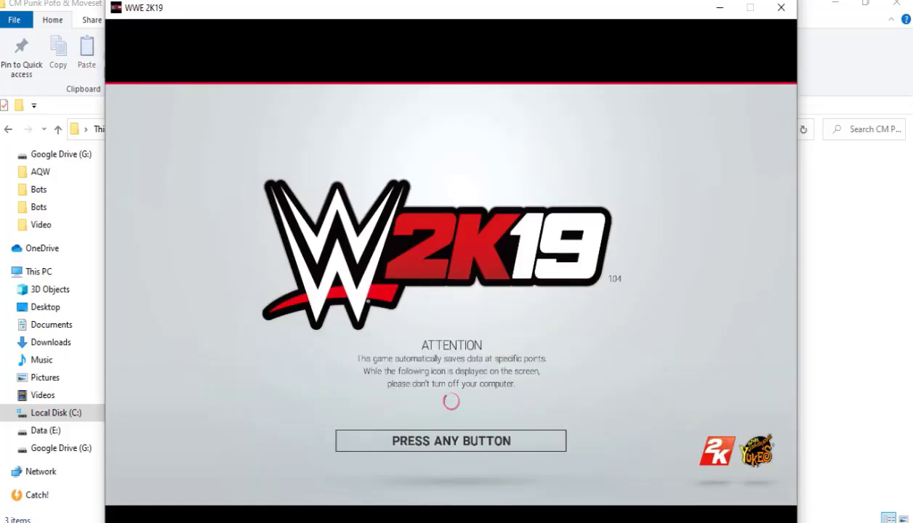
# Continue past the WWE 2K19 title screen, look through the main menu categories and return to the PLAY category.
pyautogui.press('Return')
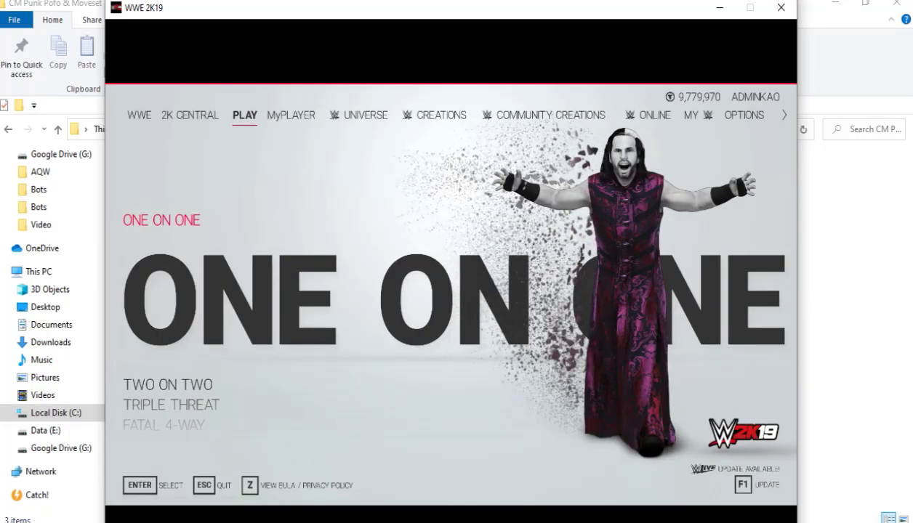
pyautogui.press('Right')
pyautogui.press('Right')
pyautogui.press('Right')
pyautogui.press('Right')
pyautogui.press('Right')
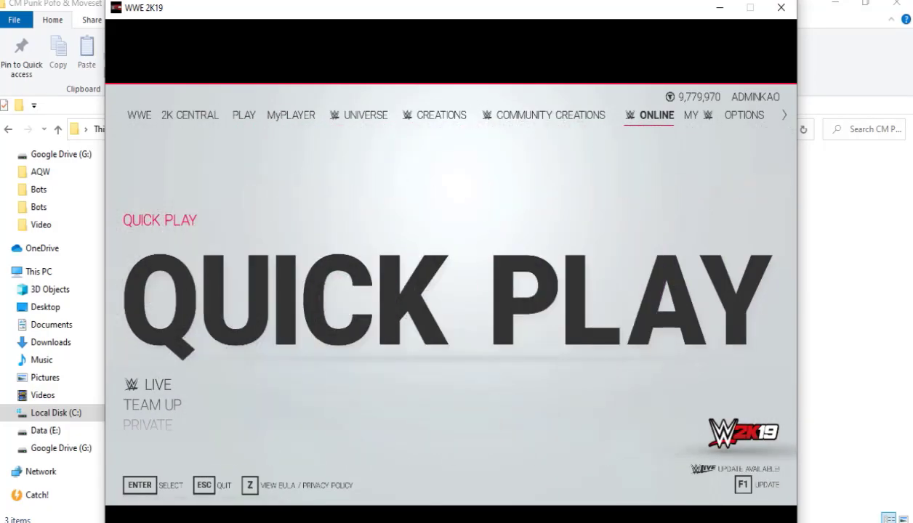
pyautogui.press('Right')
pyautogui.press('Left')
pyautogui.press('Left')
pyautogui.press('Left')
pyautogui.press('Left')
pyautogui.press('Left')
pyautogui.press('Left')
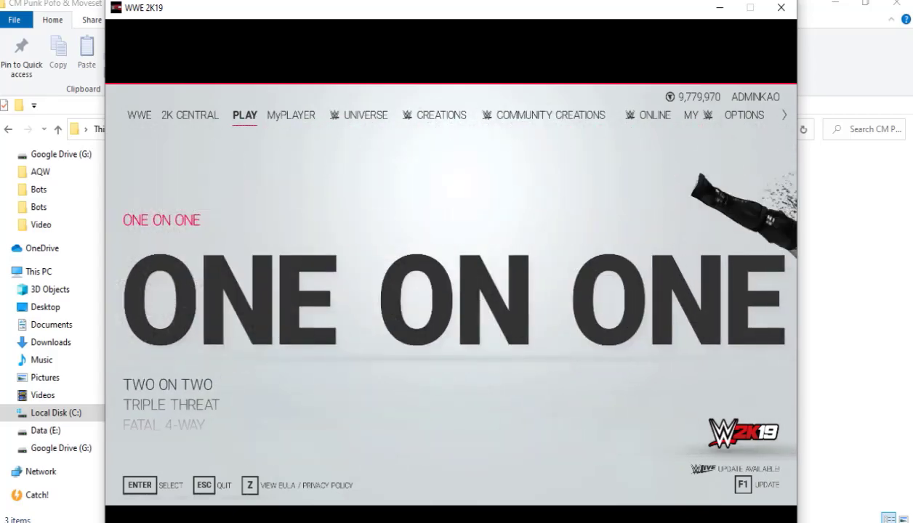
# Set up a One on One Normal match and open the ALL superstar list for the first competitor.
pyautogui.press('Return')
pyautogui.press('Return')
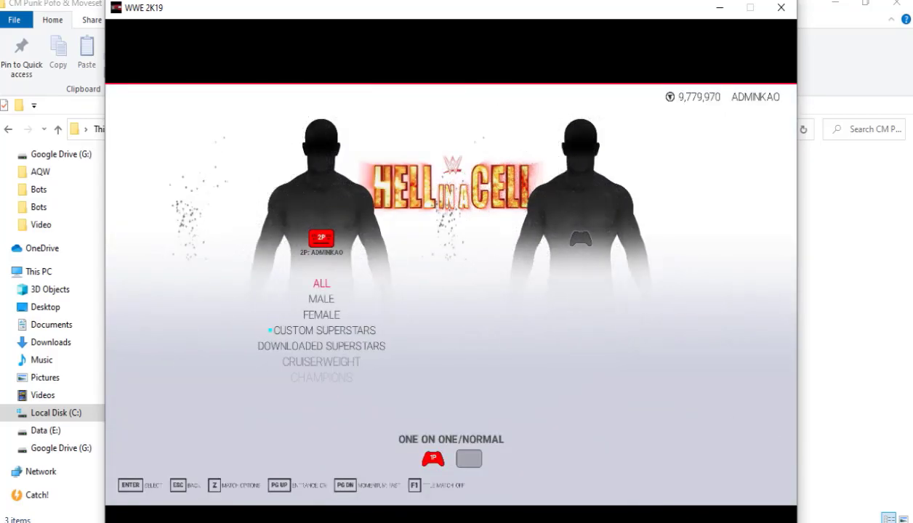
pyautogui.press('Return')
# Find and highlight CM Punk in the superstar list for the first competitor.
pyautogui.press('Down')
pyautogui.press('Down')
pyautogui.press('End')
pyautogui.press('End')
pyautogui.press('End')
pyautogui.press('Down')
pyautogui.press('Down')
pyautogui.press('Down')
pyautogui.press('Down')
pyautogui.press('Down')
pyautogui.press('Down')
pyautogui.press('Down')
pyautogui.press('Down')
pyautogui.press('Down')
pyautogui.press('Down')
pyautogui.press('Down')
pyautogui.press('Down')
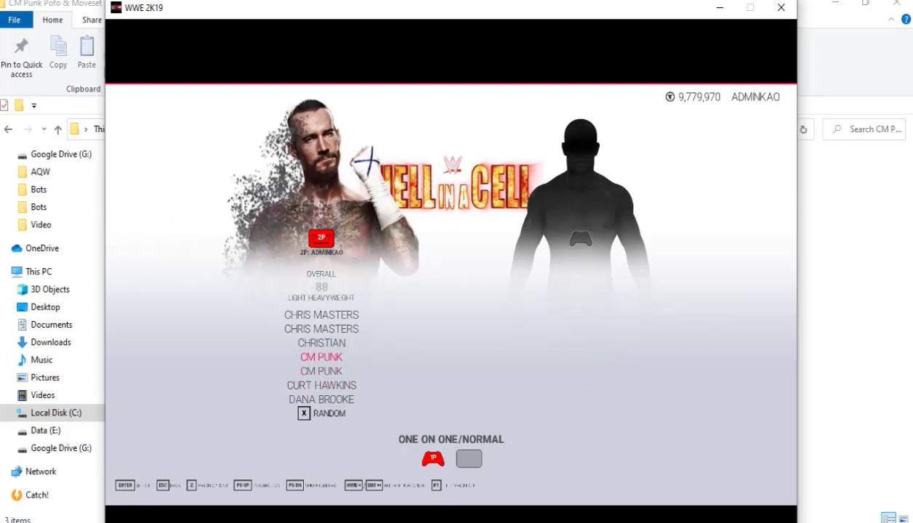
# Select CM Punk to view his competitor card, look through its options, and return to the One on One match types.
pyautogui.press('Return')
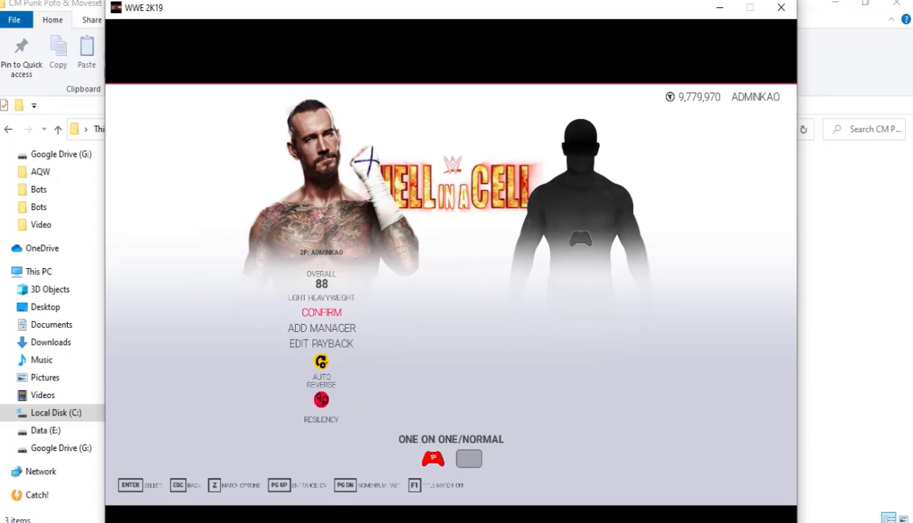
pyautogui.press('Escape')
pyautogui.press('Down')
pyautogui.press('Down')
pyautogui.press('Down')
pyautogui.press('Up')
pyautogui.press('Up')
pyautogui.press('Up')
pyautogui.press('Up')
pyautogui.press('Down')
pyautogui.press('Escape')
pyautogui.press('Escape')
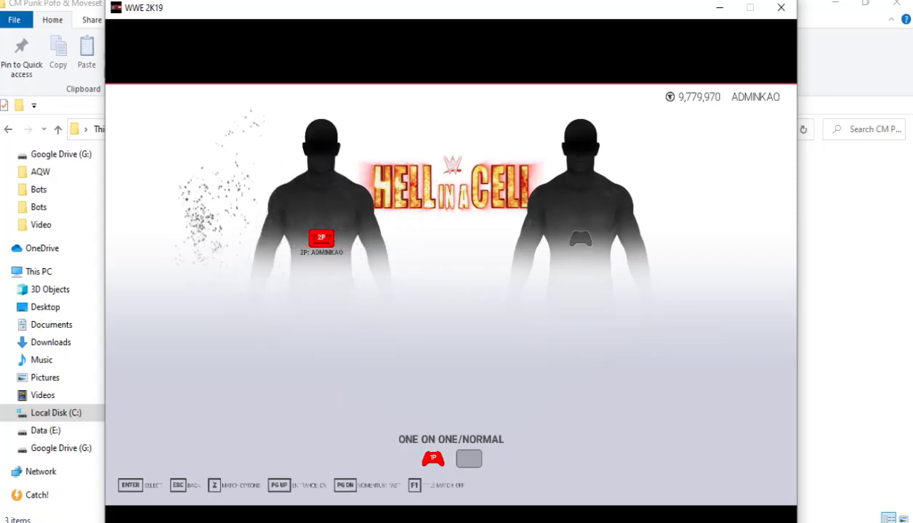
pyautogui.press('Escape')
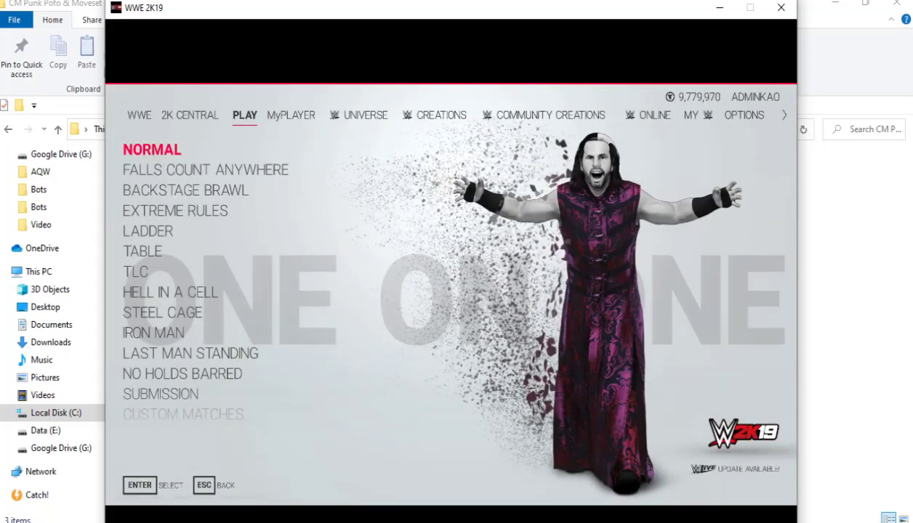
# Switch to Custom Character Tools and start a moveset import for the CM Punk entry with slot ID 468.
pyautogui.click(892, 194)
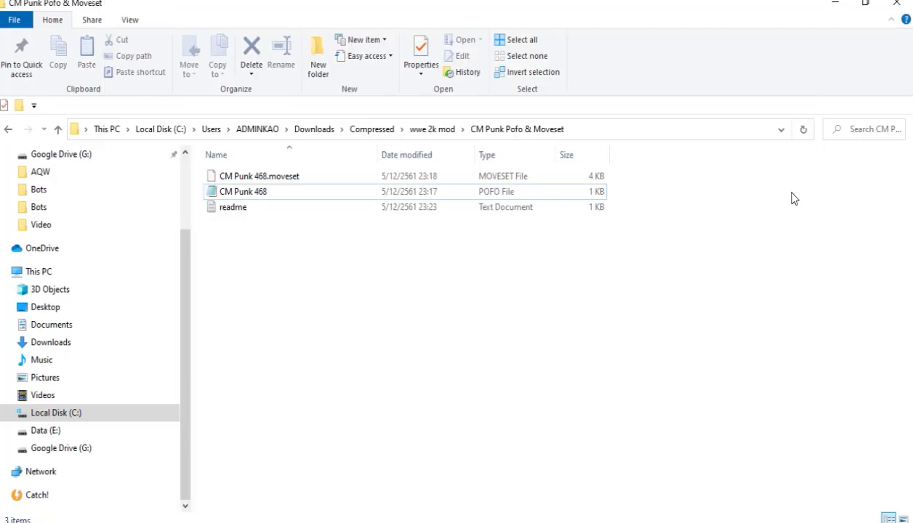
pyautogui.click(688, 505)
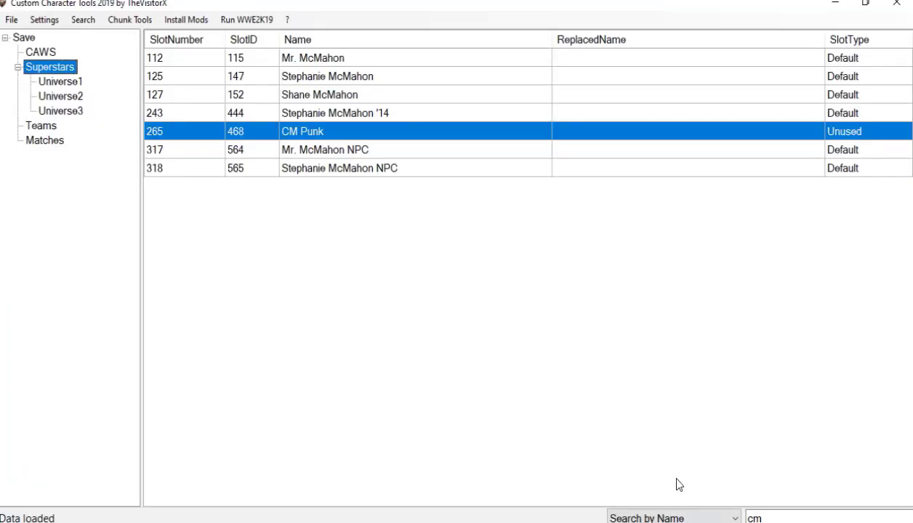
pyautogui.rightClick(352, 130)
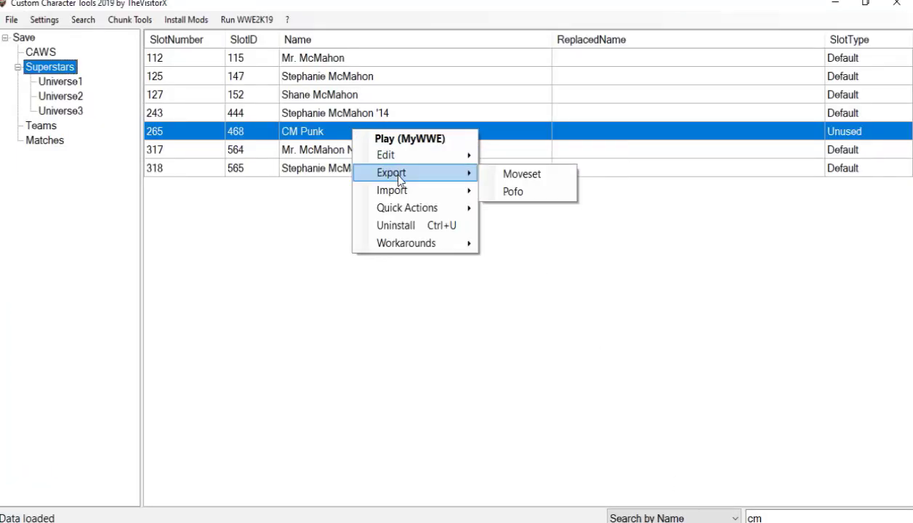
pyautogui.moveTo(425, 192)
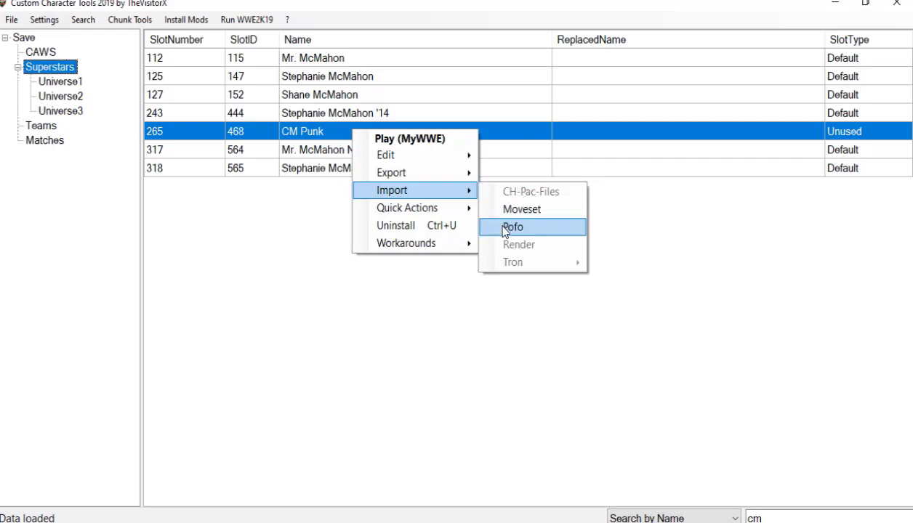
pyautogui.click(538, 210)
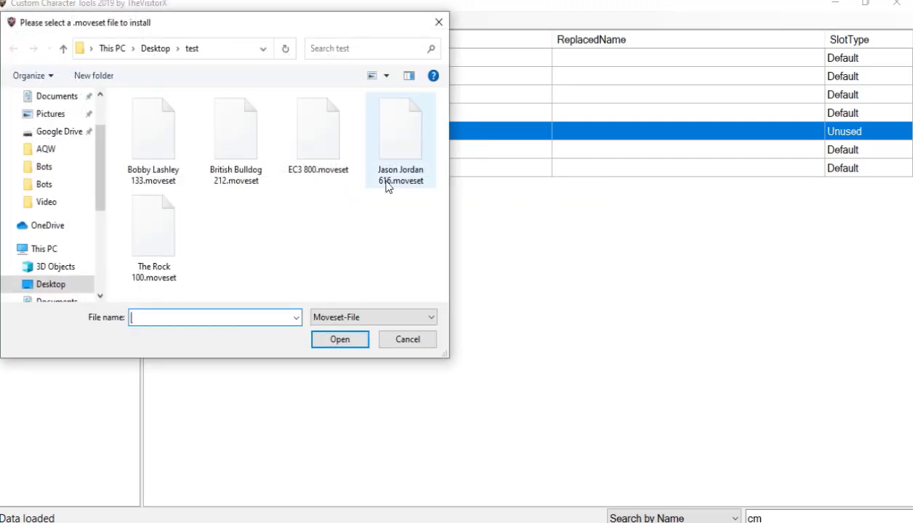
# Import CM Punk 468.moveset from the CM Punk Pofo & Moveset folder in Downloads > Compressed > wwe 2k mod.
pyautogui.scroll(2, 76, 108)
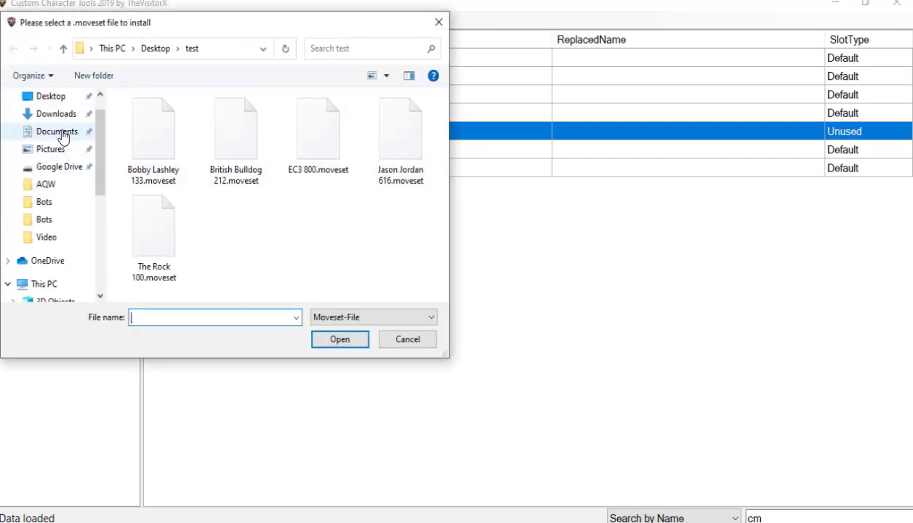
pyautogui.click(58, 114)
pyautogui.scroll(3, 162, 173)
pyautogui.scroll(-1, 159, 169)
pyautogui.scroll(1, 160, 170)
pyautogui.scroll(-1, 160, 169)
pyautogui.doubleClick(159, 169)
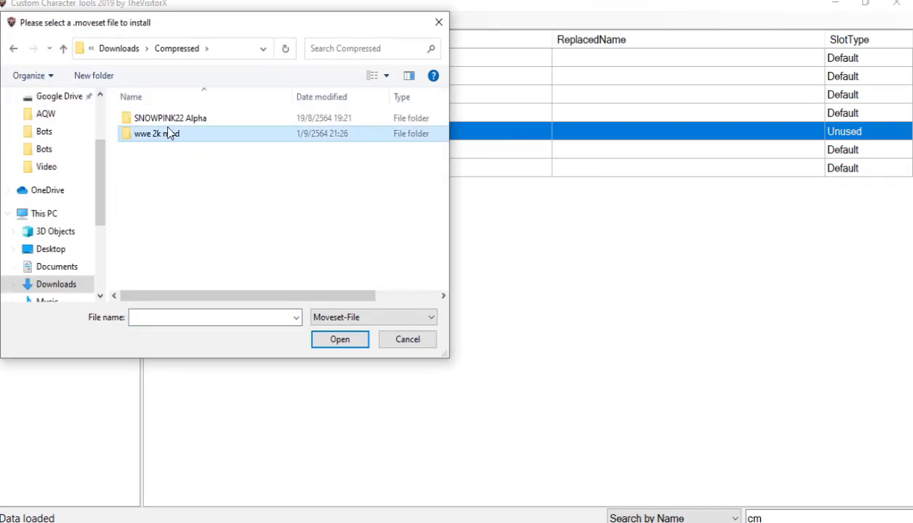
pyautogui.doubleClick(166, 135)
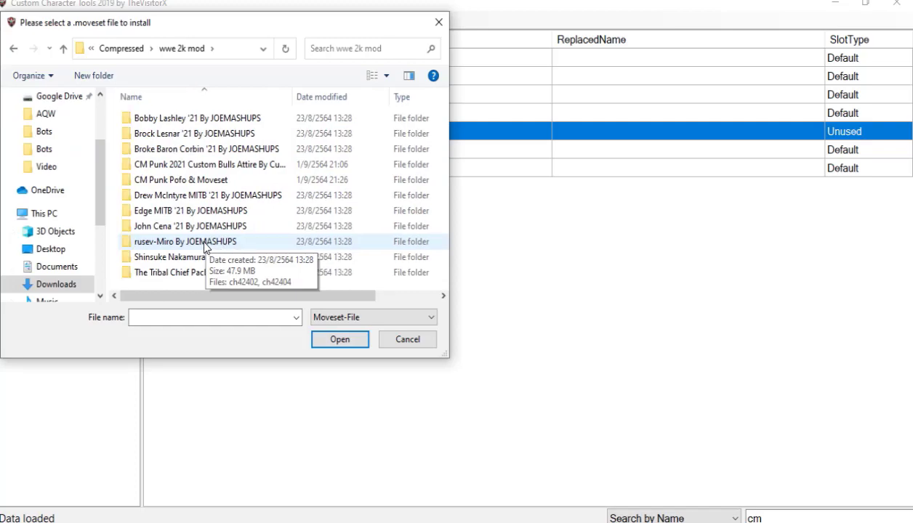
pyautogui.doubleClick(209, 181)
pyautogui.doubleClick(207, 118)
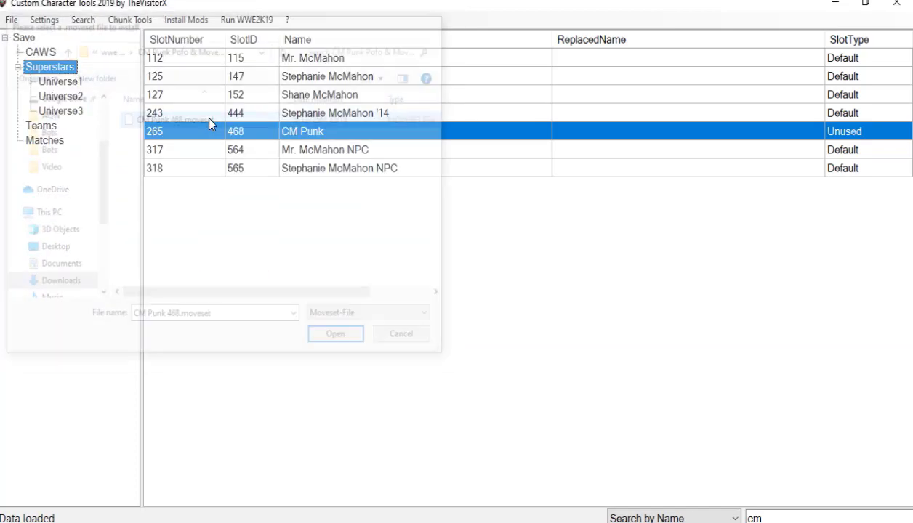
# Import the CM Punk 468 pofo file from the CM Punk Pofo & Moveset folder into the CM Punk entry.
pyautogui.rightClick(336, 135)
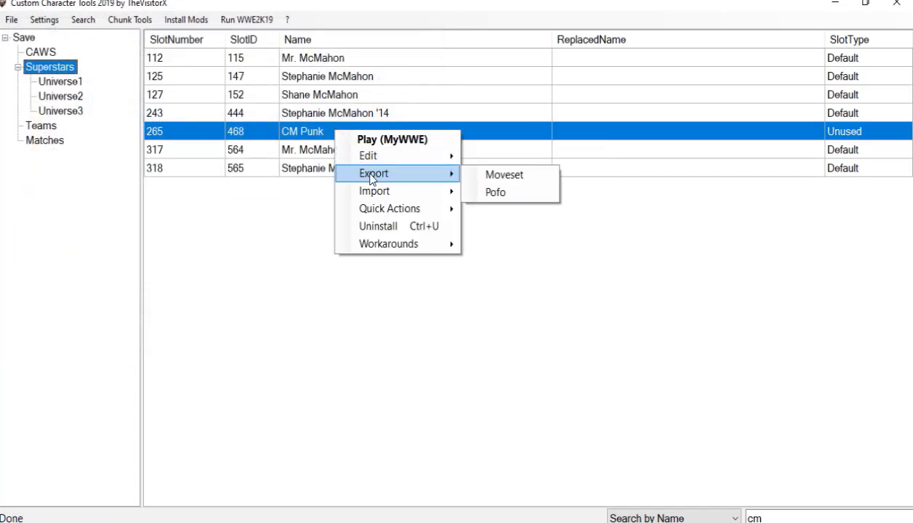
pyautogui.moveTo(383, 192)
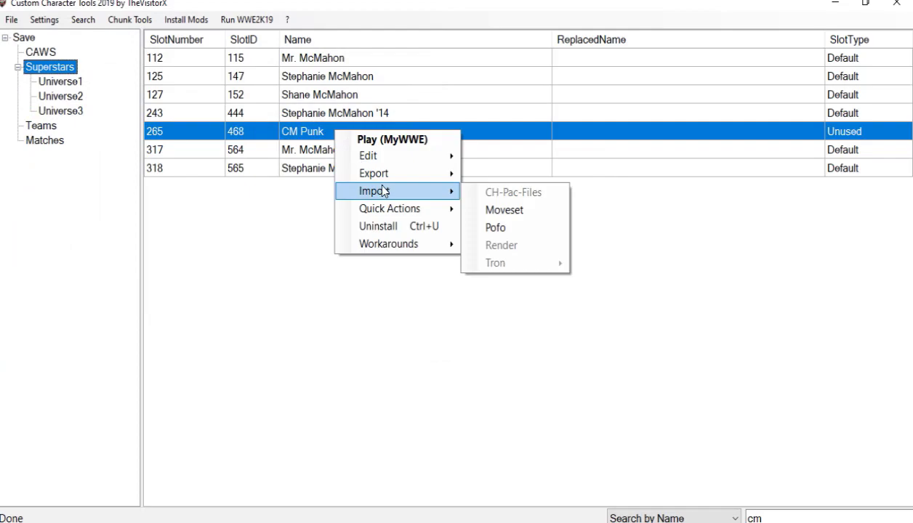
pyautogui.click(498, 229)
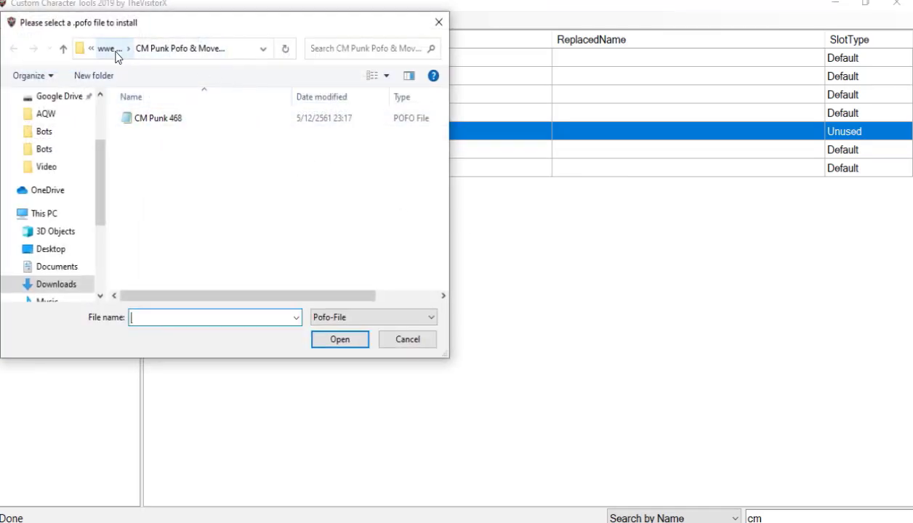
pyautogui.click(115, 53)
pyautogui.doubleClick(183, 179)
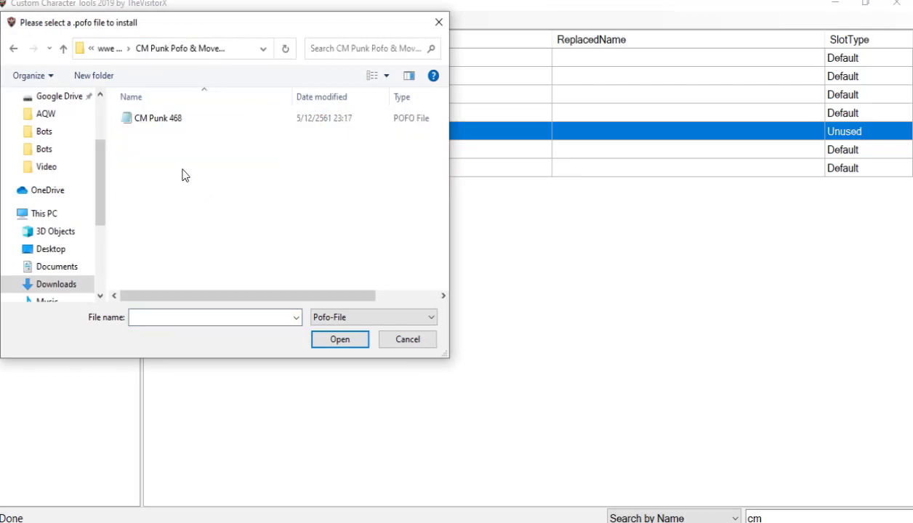
pyautogui.doubleClick(152, 120)
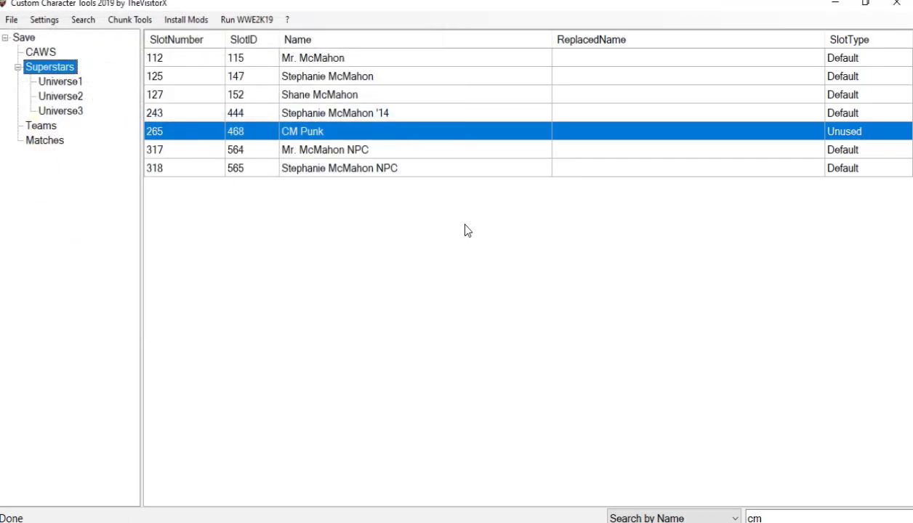
# Switch back to WWE 2K19 and open the Edit Superstars list from the MY WWE category.
pyautogui.hotkey('alt', 'Tab')
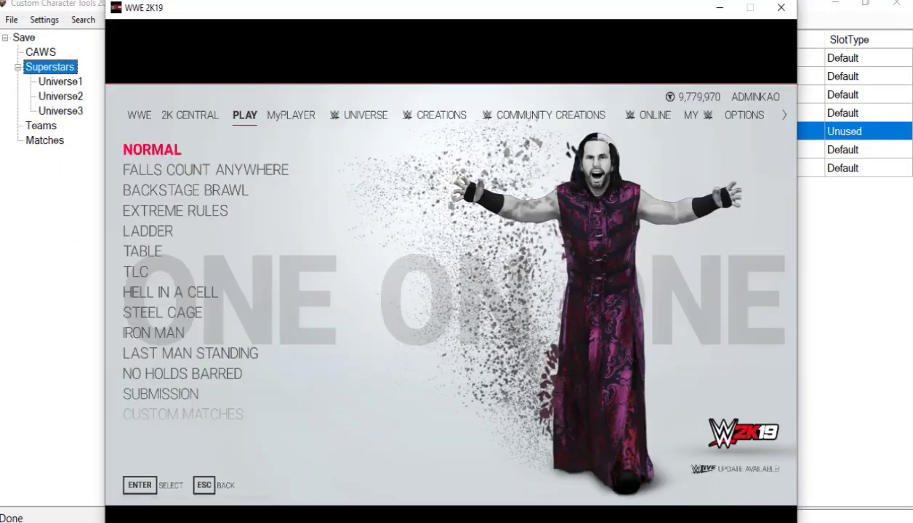
pyautogui.press('Right')
pyautogui.press('Right')
pyautogui.press('Right')
pyautogui.press('Right')
pyautogui.press('Right')
pyautogui.press('Right')
pyautogui.press('Right')
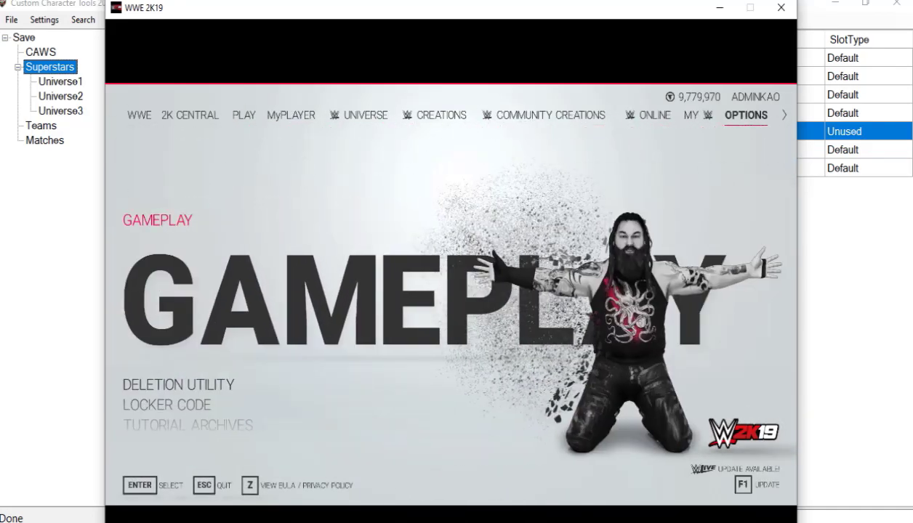
pyautogui.press('Left')
pyautogui.press('Return')
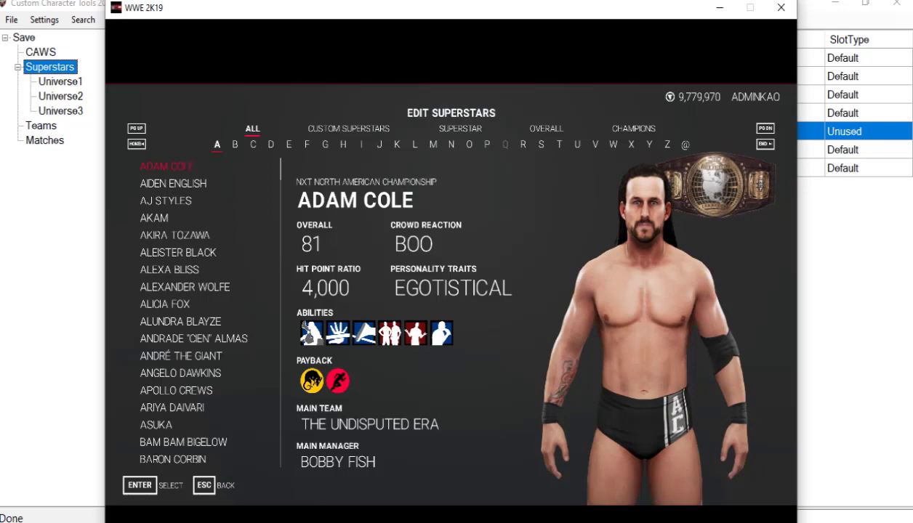
# Open Adam Cole for editing and set his crowd reaction to CHEER.
pyautogui.press('Return')
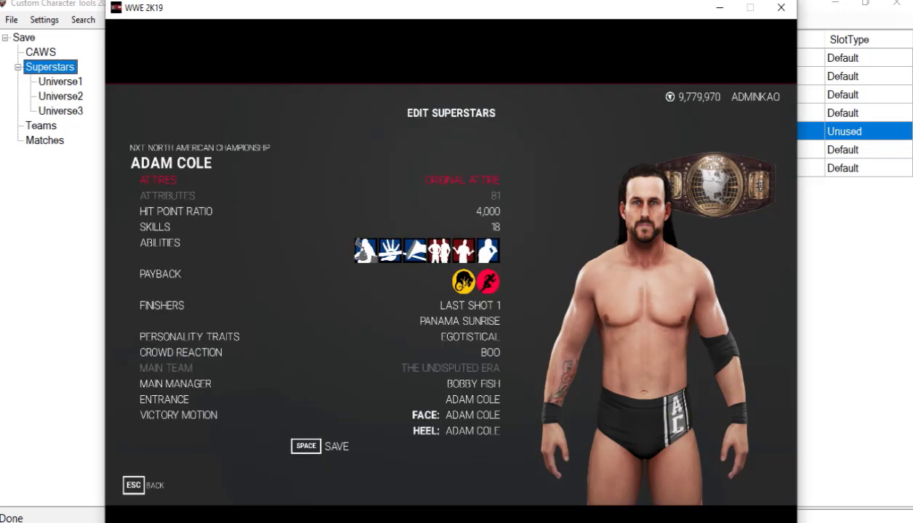
pyautogui.press('Down')
pyautogui.press('Down')
pyautogui.press('Down')
pyautogui.press('Down')
pyautogui.press('Down')
pyautogui.press('Down')
pyautogui.press('Down')
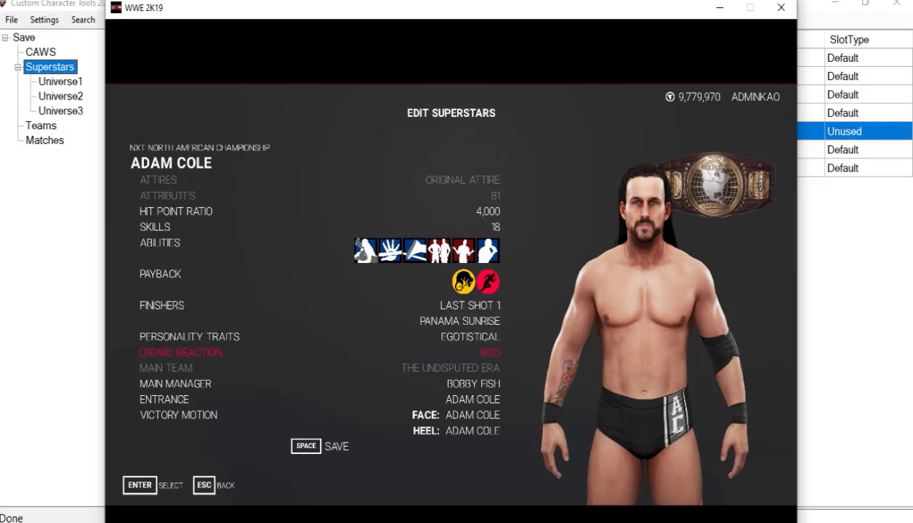
pyautogui.press('Return')
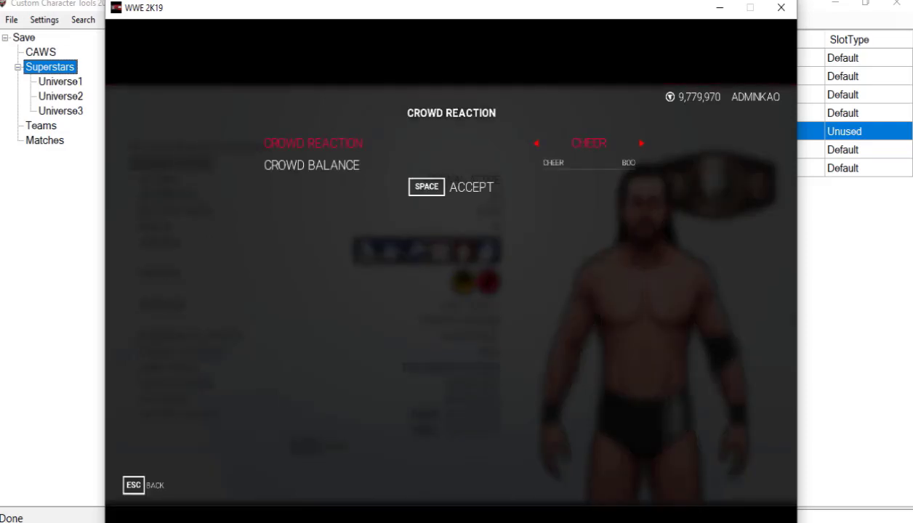
pyautogui.press('space')
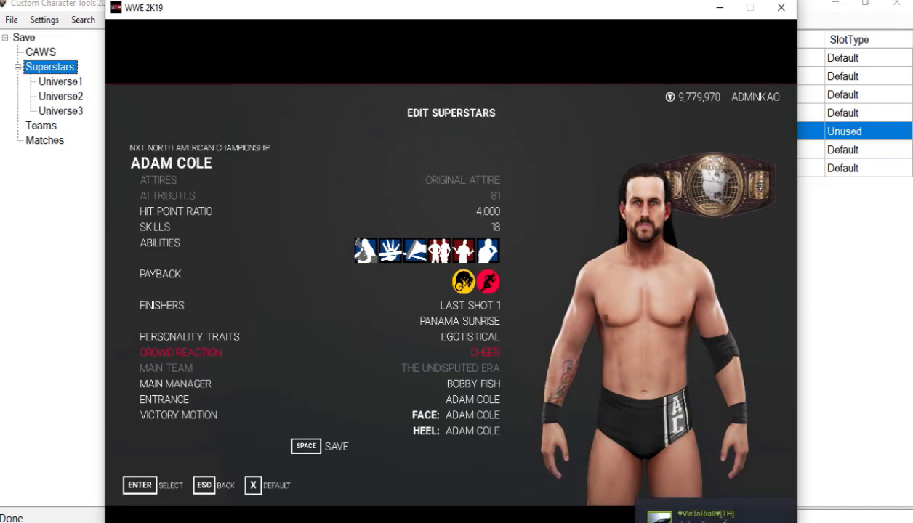
# Save all of Adam Cole's settings to both MY WWE (for PLAY) and UNIVERSE SAVE SLOT 1.
pyautogui.press('space')
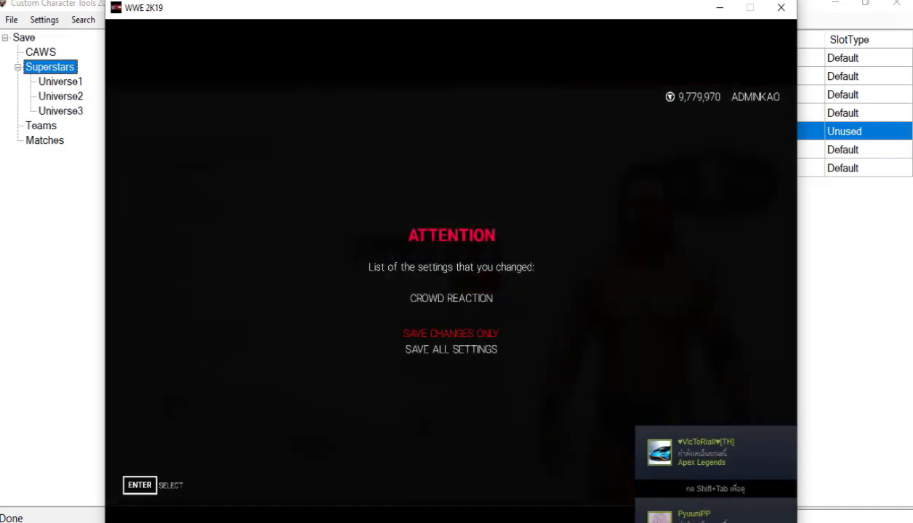
pyautogui.press('Down')
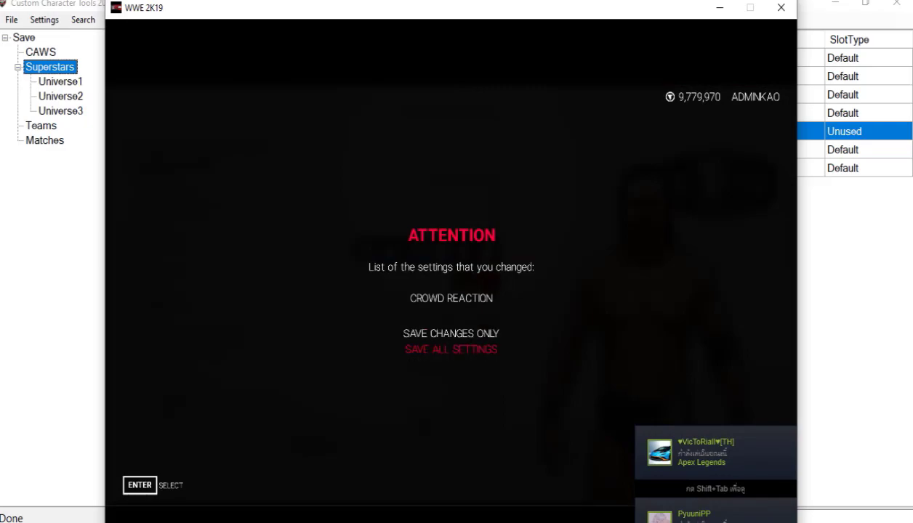
pyautogui.press('Up')
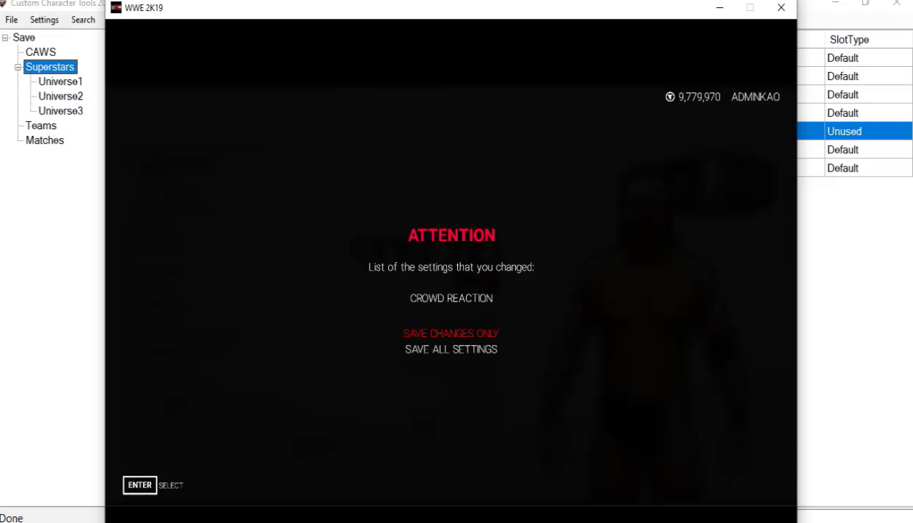
pyautogui.press('Down')
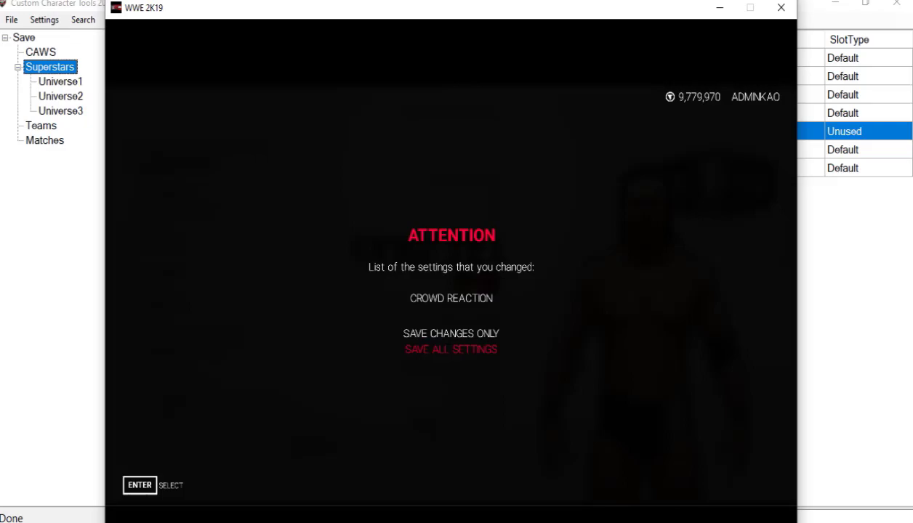
pyautogui.press('Return')
pyautogui.press('Down')
pyautogui.press('Return')
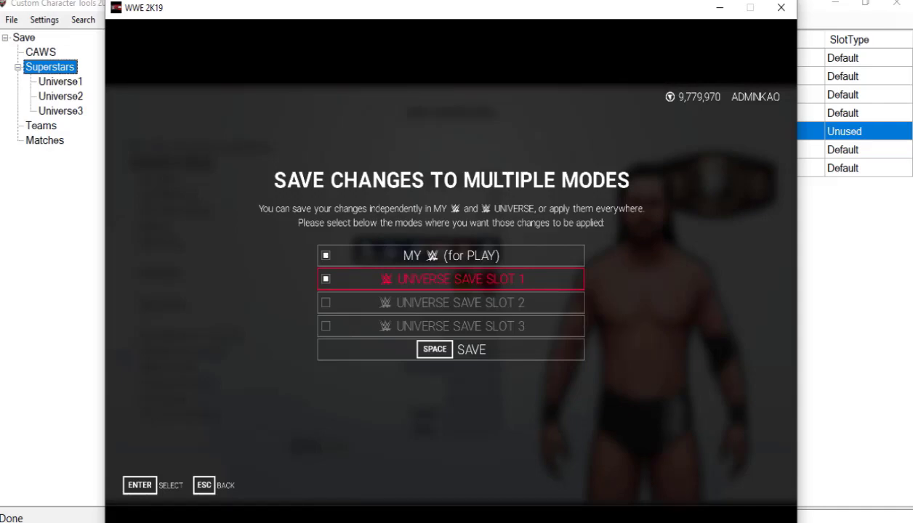
pyautogui.press('space')
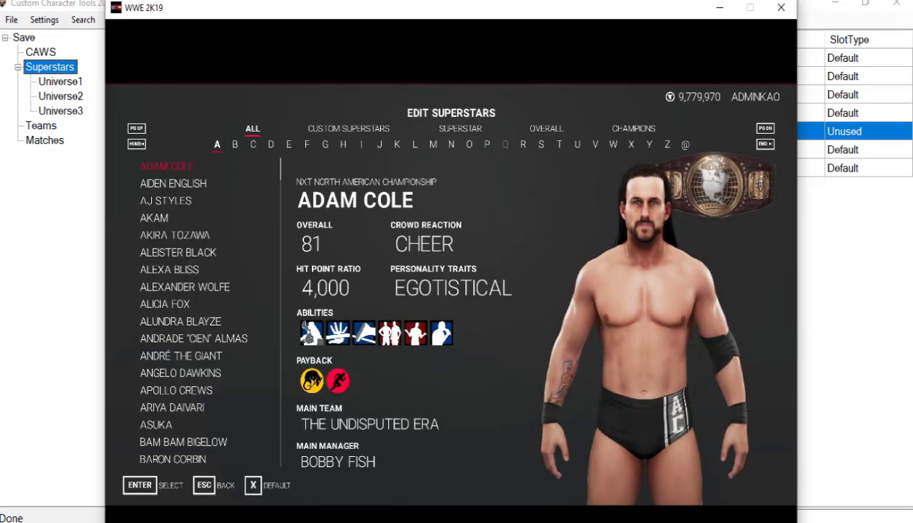
# Leave Edit Superstars, set up a One on One Normal match from PLAY, and open the first competitor's superstar list.
pyautogui.press('Escape')
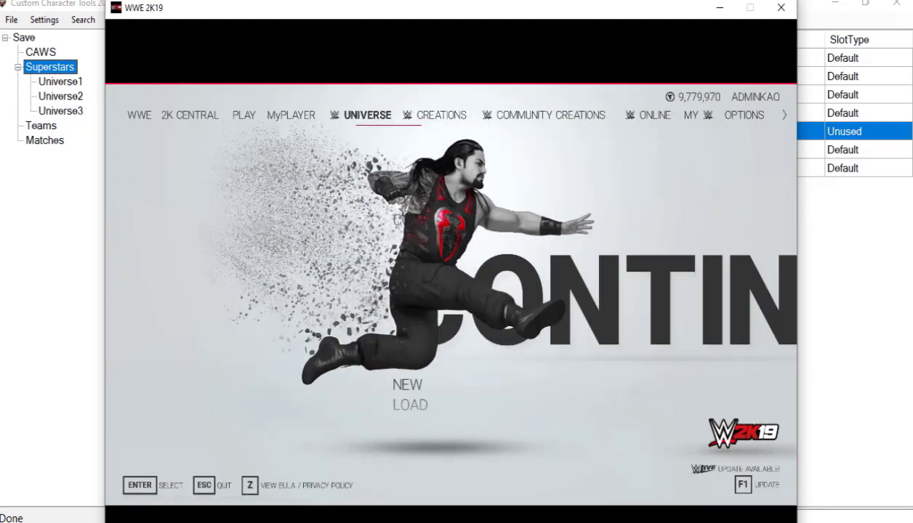
pyautogui.press('Return')
pyautogui.press('Return')
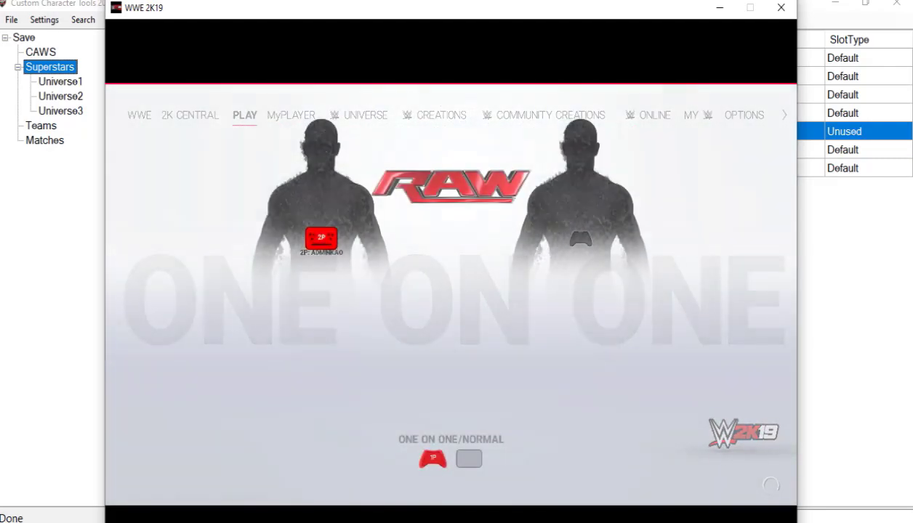
pyautogui.press('Return')
pyautogui.press('Return')
# Find the two CM PUNK entries in the first competitor's superstar list and compare their portraits.
pyautogui.press('Down')
pyautogui.press('Down')
pyautogui.press('Down')
pyautogui.press('Down')
pyautogui.press('Down')
pyautogui.press('Down')
pyautogui.press('Down')
pyautogui.press('Down')
pyautogui.press('Down')
pyautogui.press('Down')
pyautogui.press('Down')
pyautogui.press('Down')
pyautogui.press('Down')
pyautogui.press('Down')
pyautogui.press('Down')
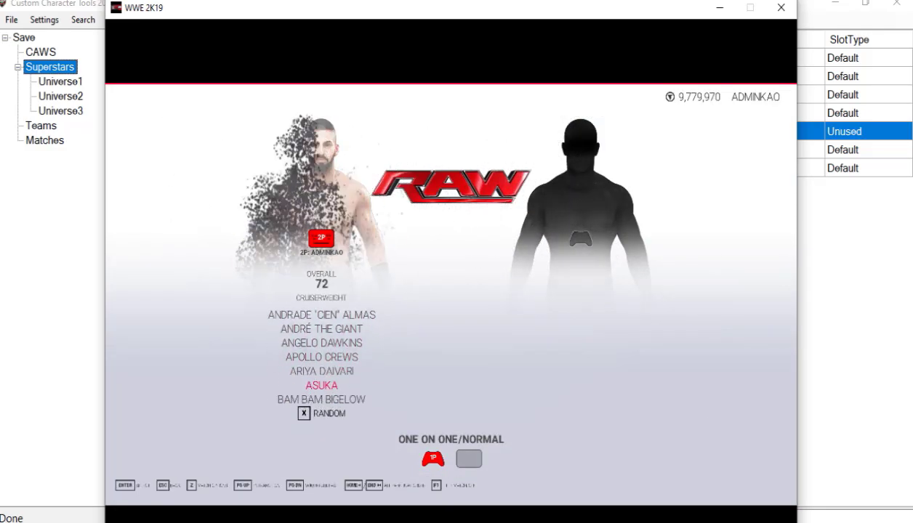
pyautogui.press('Down')
pyautogui.press('Down')
pyautogui.press('Down')
pyautogui.press('Down')
pyautogui.press('Down')
pyautogui.press('Down')
pyautogui.press('Down')
pyautogui.press('Down')
pyautogui.press('Down')
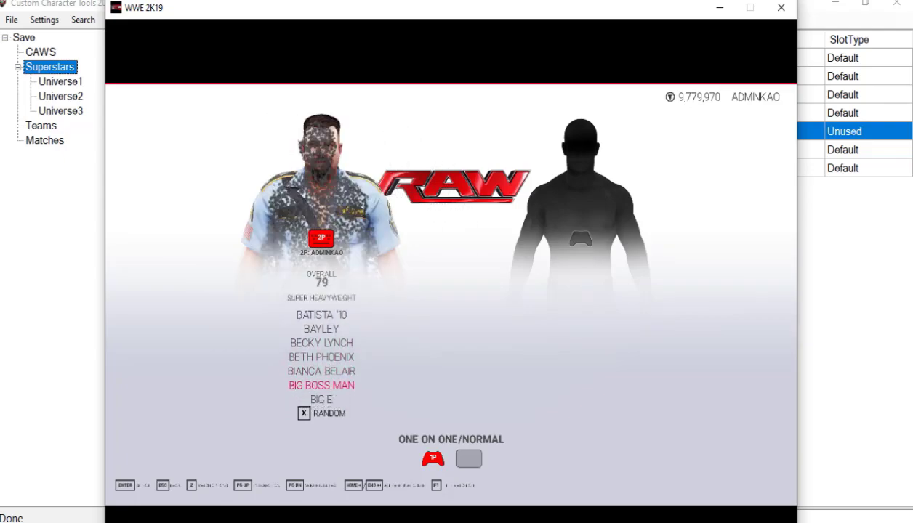
pyautogui.press('Down')
pyautogui.press('Down')
pyautogui.press('Down')
pyautogui.press('Down')
pyautogui.press('Down')
pyautogui.press('Down')
pyautogui.press('Down')
pyautogui.press('Down')
pyautogui.press('Down')
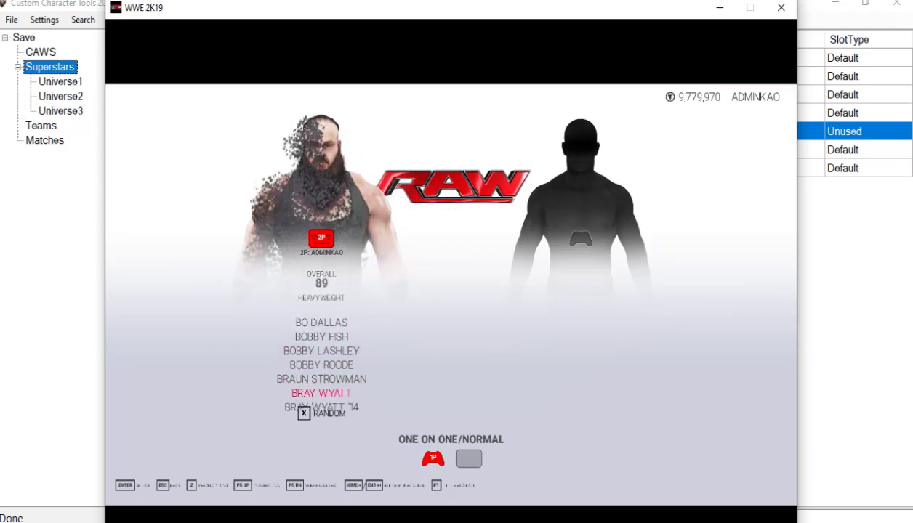
pyautogui.press('Down')
pyautogui.press('Down')
pyautogui.press('Down')
pyautogui.press('Down')
pyautogui.press('Down')
pyautogui.press('Down')
pyautogui.press('Down')
pyautogui.press('Down')
pyautogui.press('Down')
pyautogui.press('Down')
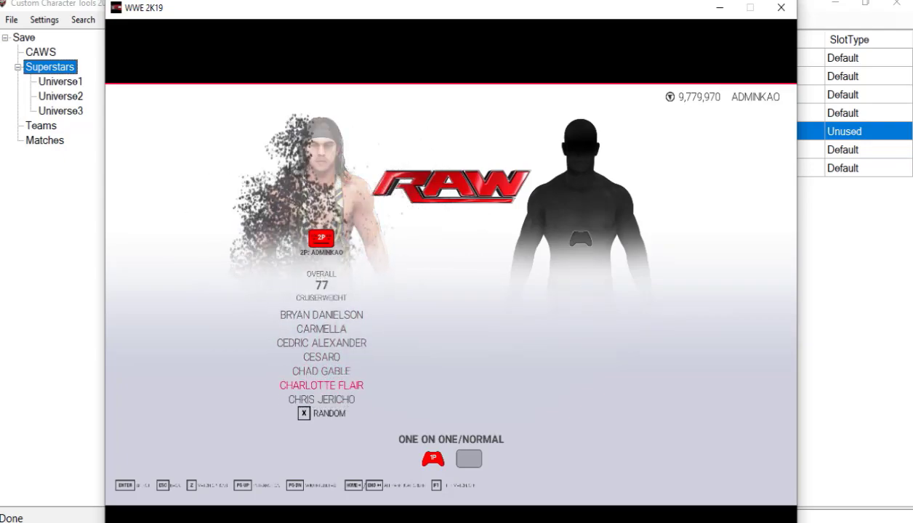
pyautogui.press('Down')
pyautogui.press('Down')
pyautogui.press('Down')
pyautogui.press('Down')
pyautogui.press('Down')
pyautogui.press('Down')
pyautogui.press('Down')
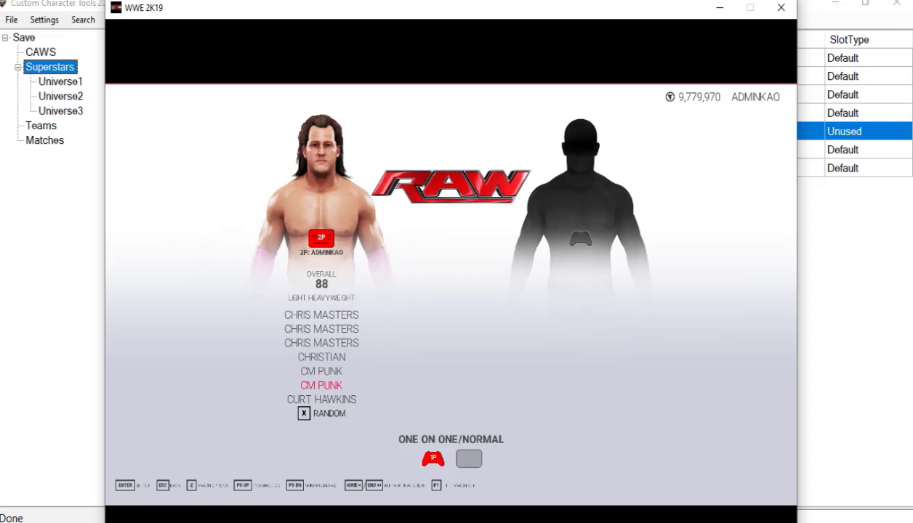
pyautogui.press('Down')
pyautogui.press('Up')
pyautogui.press('Up')
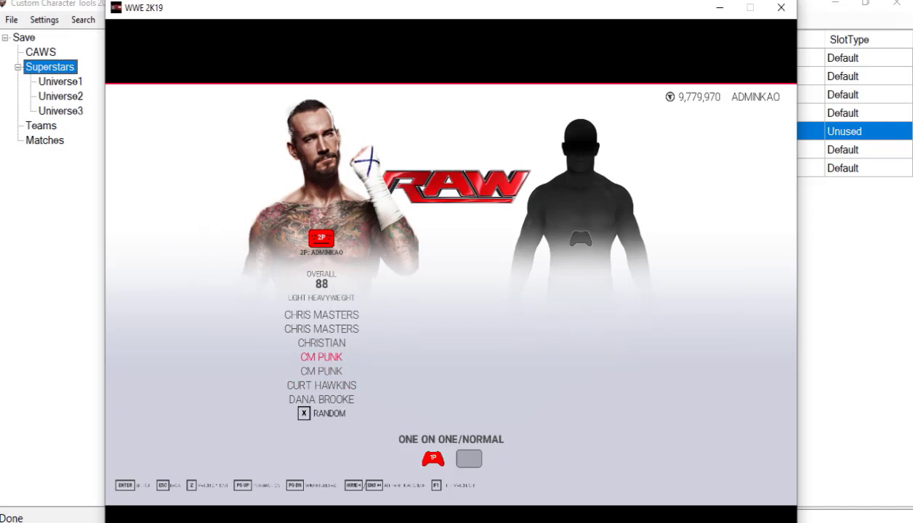
# Go back to the three CHRIS MASTERS entries in the list and compare their portraits and overall ratings.
pyautogui.press('Up')
pyautogui.press('Up')
pyautogui.press('Up')
pyautogui.press('Up')
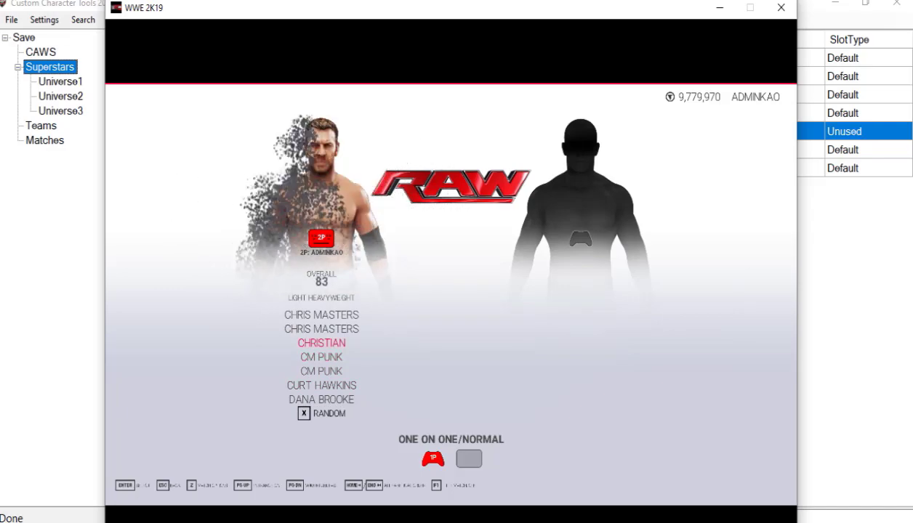
pyautogui.press('Up')
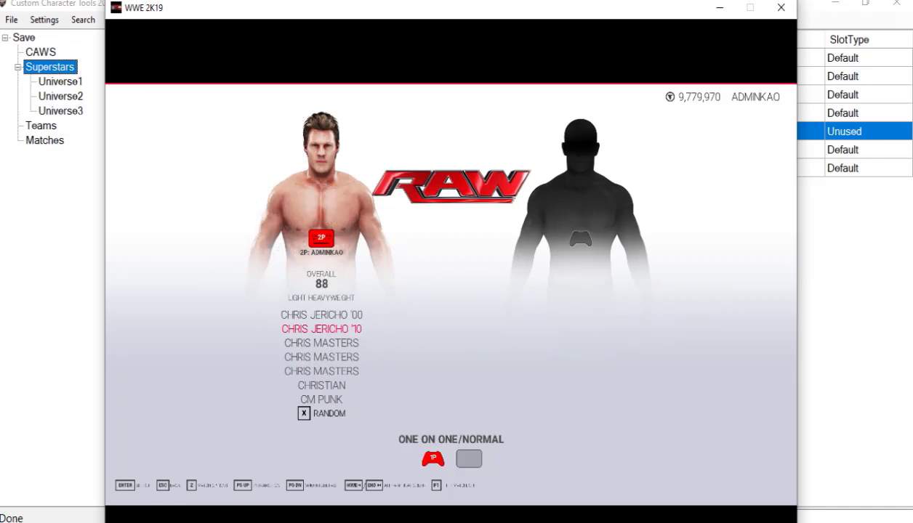
pyautogui.press('Down')
pyautogui.press('Down')
pyautogui.press('Down')
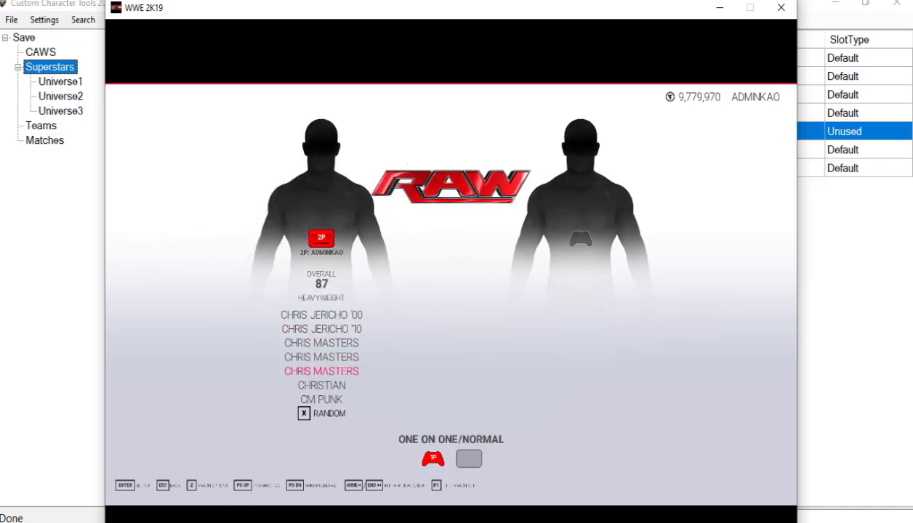
pyautogui.press('Down')
pyautogui.press('Up')
pyautogui.press('Up')
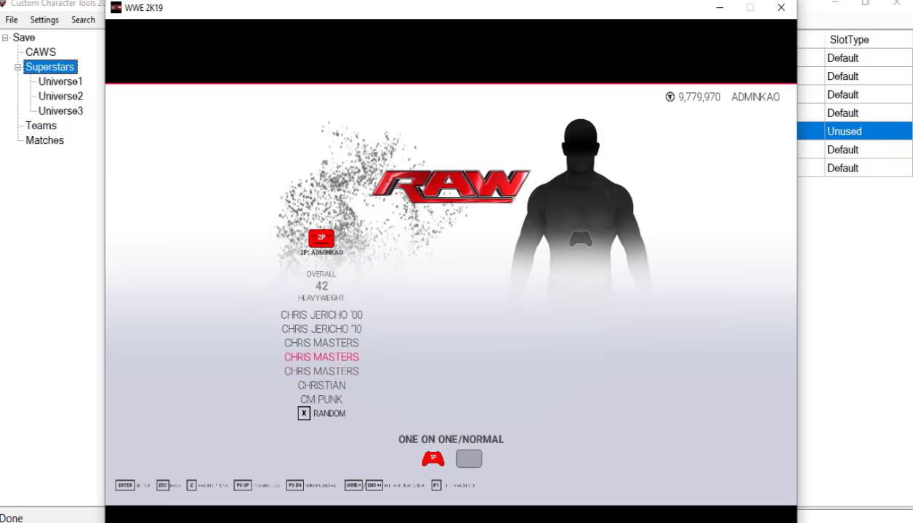
pyautogui.press('Up')
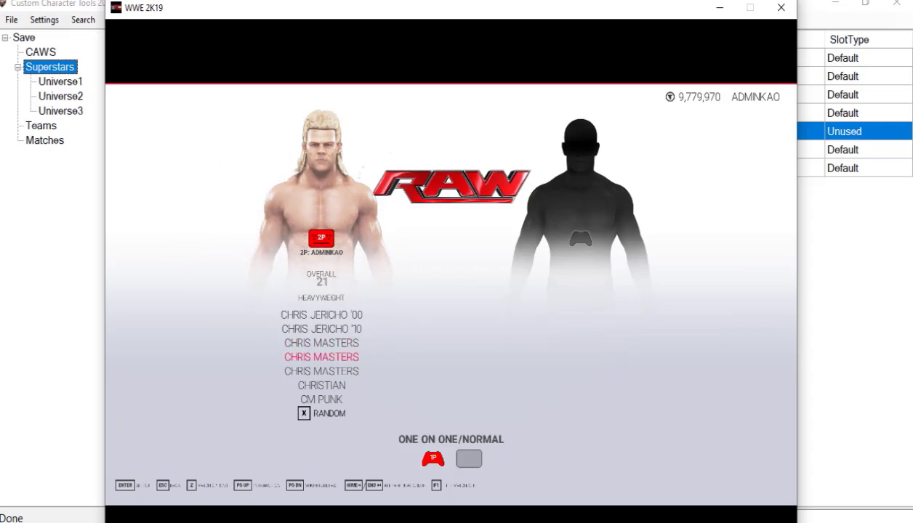
pyautogui.press('Down')
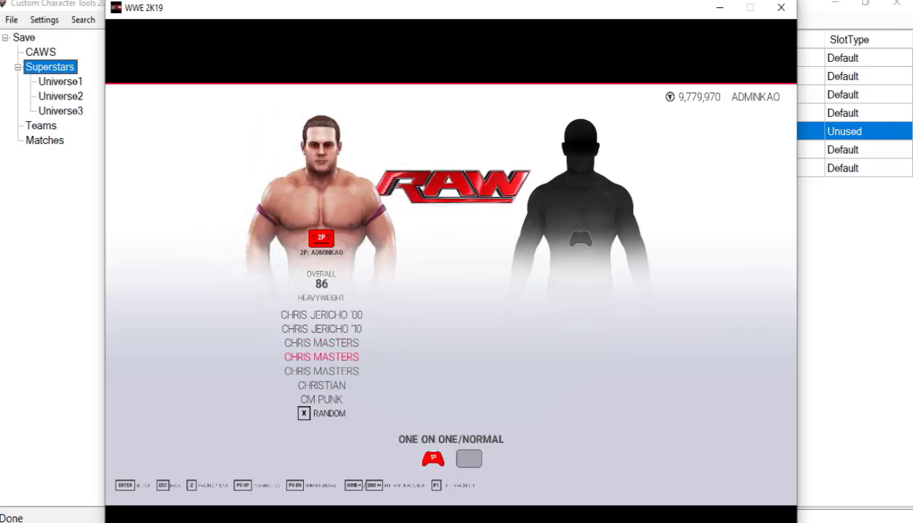
pyautogui.press('Up')
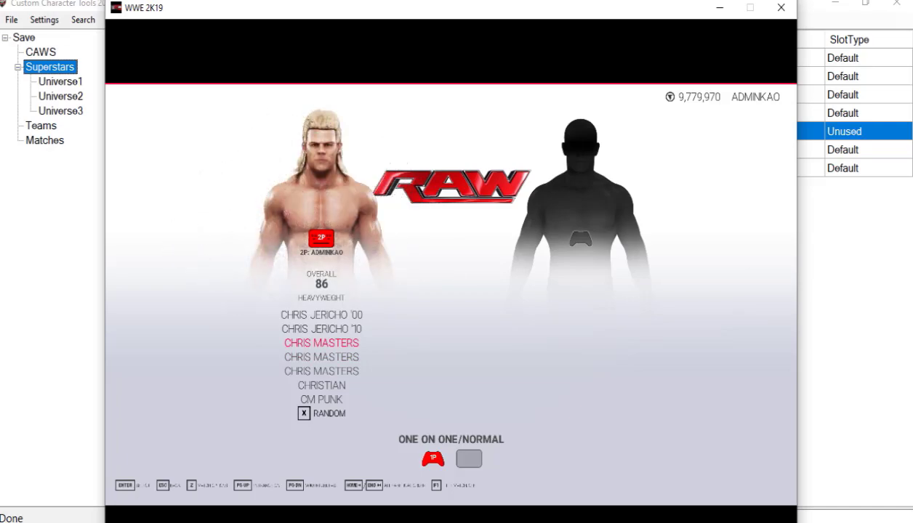